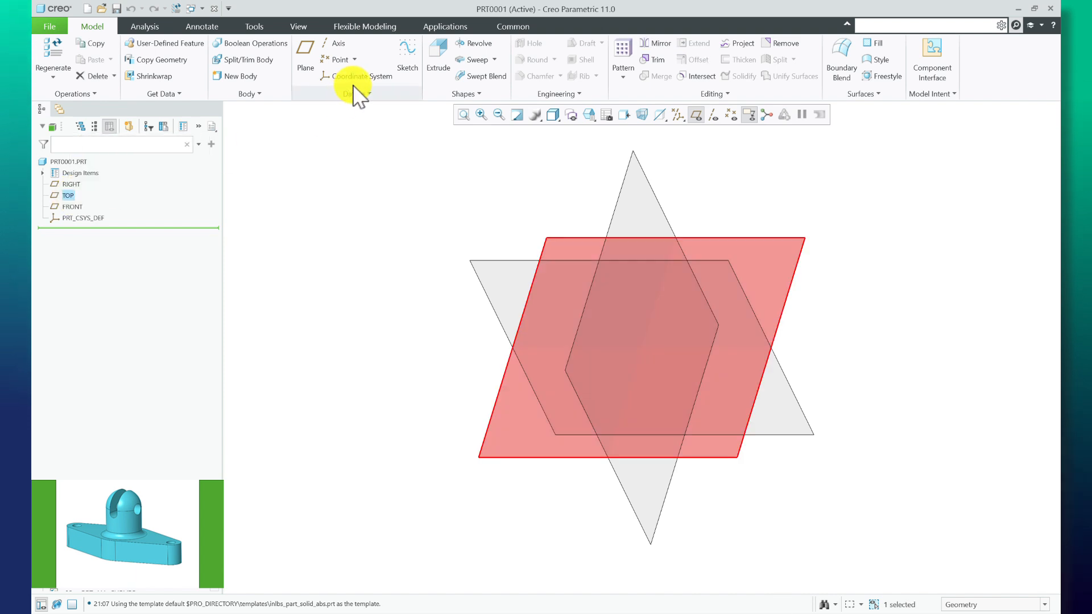
Start a sketch on the TOP plane and draw a circle about 180 in diameter, centred on the horizontal reference about 219 left of the origin
{"action": "left_click", "coordinate": [400, 51]}
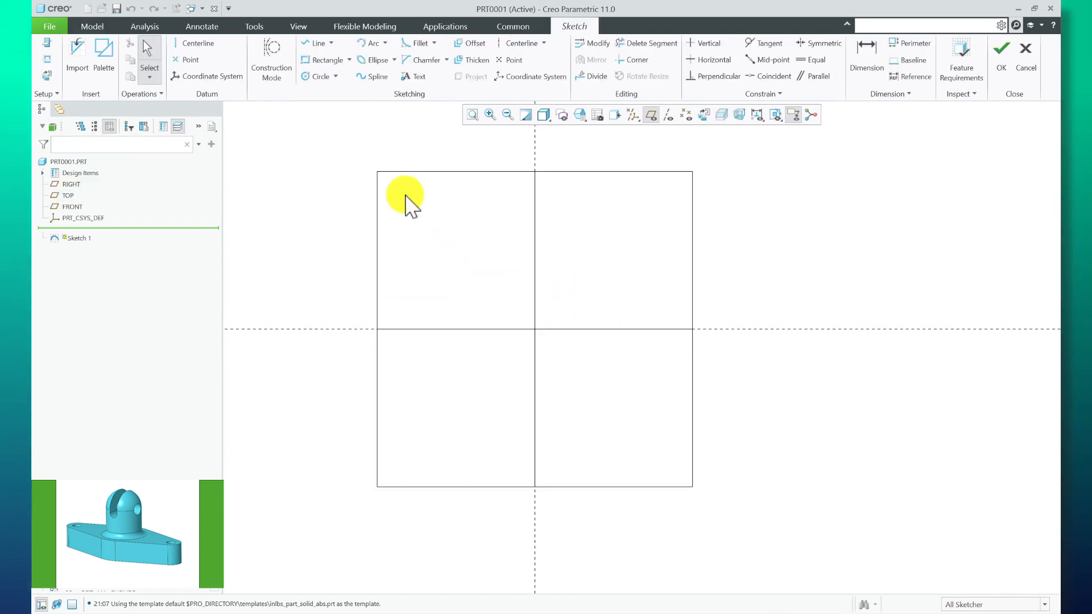
{"action": "left_click", "coordinate": [313, 76]}
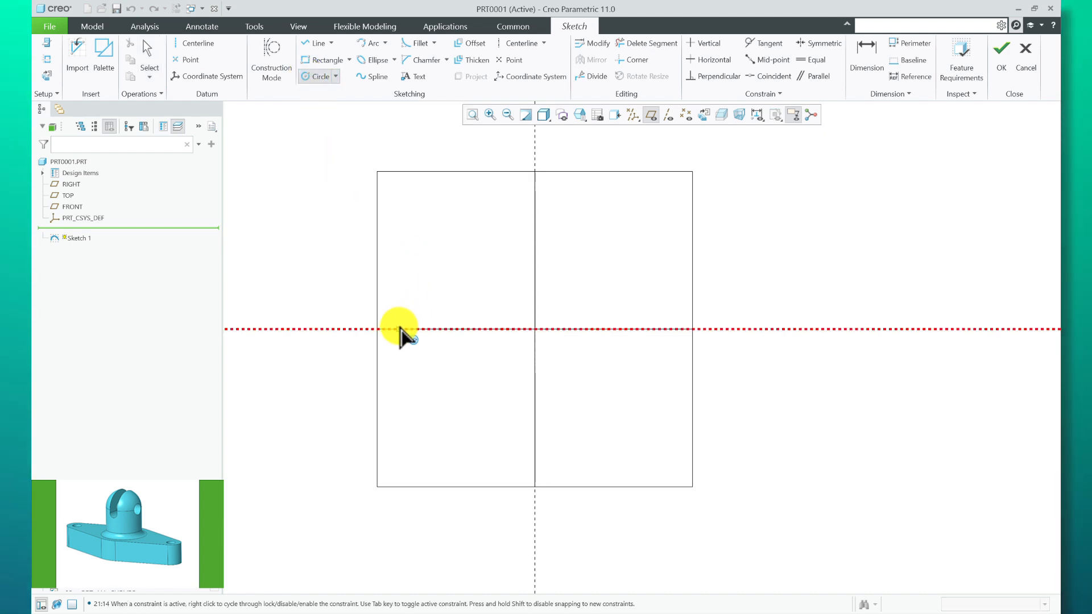
{"action": "left_click", "coordinate": [400, 329]}
{"action": "left_click", "coordinate": [426, 280]}
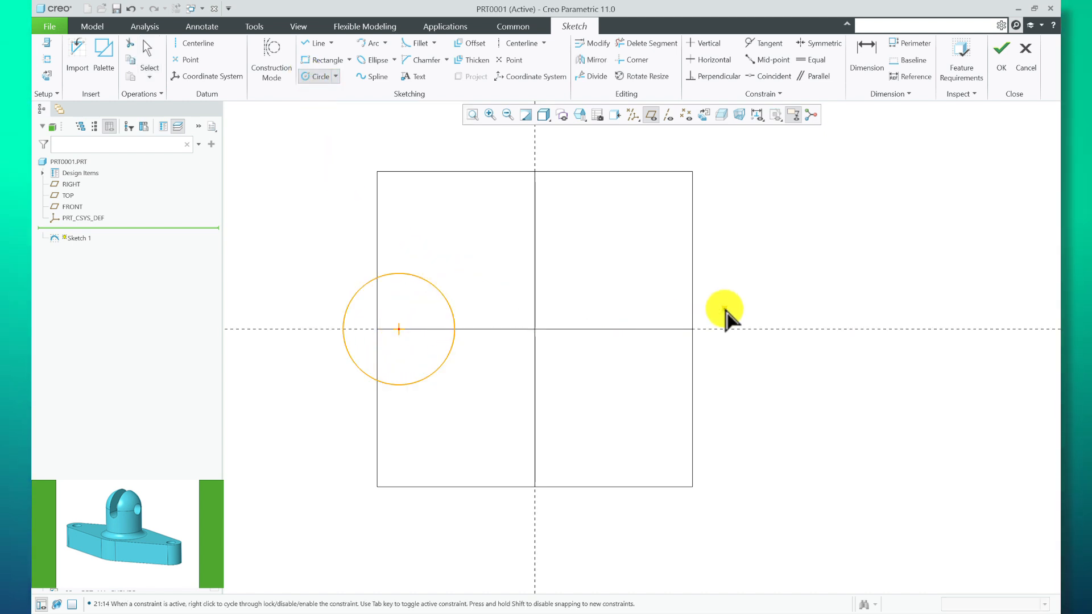
{"action": "middle_click", "coordinate": [498, 261]}
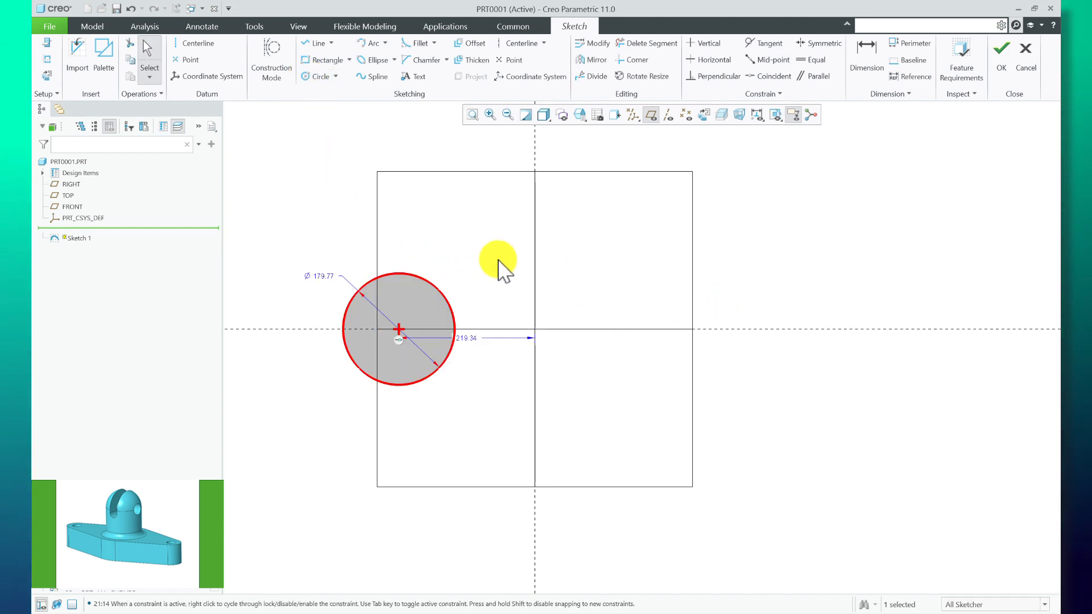
Mirror the circle about the vertical reference to get a matching circle on the right
{"action": "left_click", "coordinate": [436, 286]}
{"action": "left_click", "coordinate": [595, 60]}
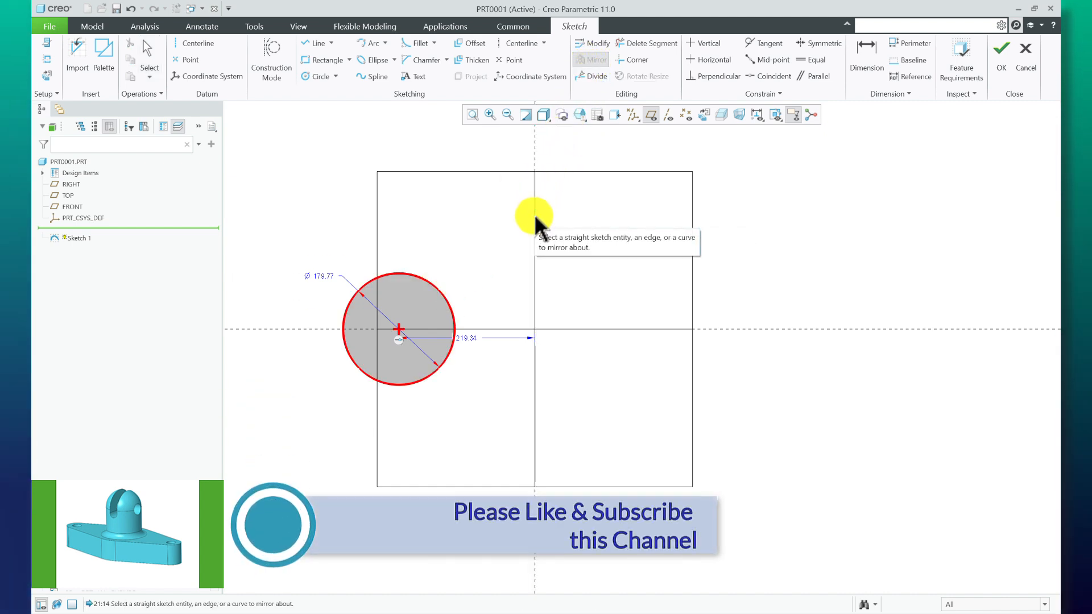
{"action": "left_click", "coordinate": [534, 152]}
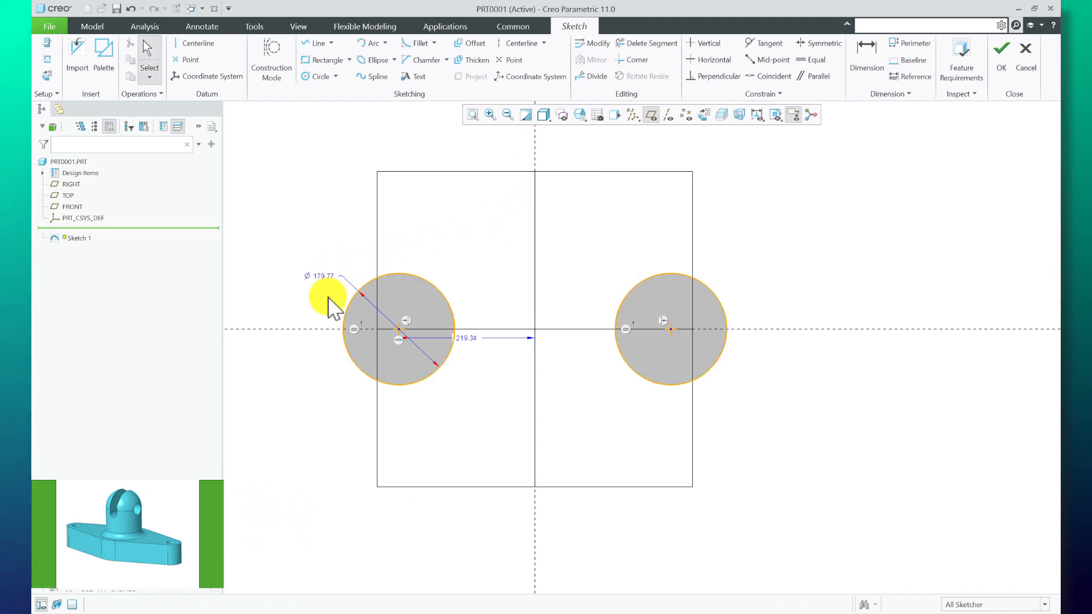
Set the diameter of the left circle to 130
{"action": "mouse_move", "coordinate": [347, 305]}
{"action": "left_mouse_down"}
{"action": "mouse_move", "coordinate": [357, 312]}
{"action": "mouse_move", "coordinate": [358, 295]}
{"action": "left_mouse_up"}
{"action": "scroll", "coordinate": [326, 309], "scroll_direction": "up", "scroll_amount": 2}
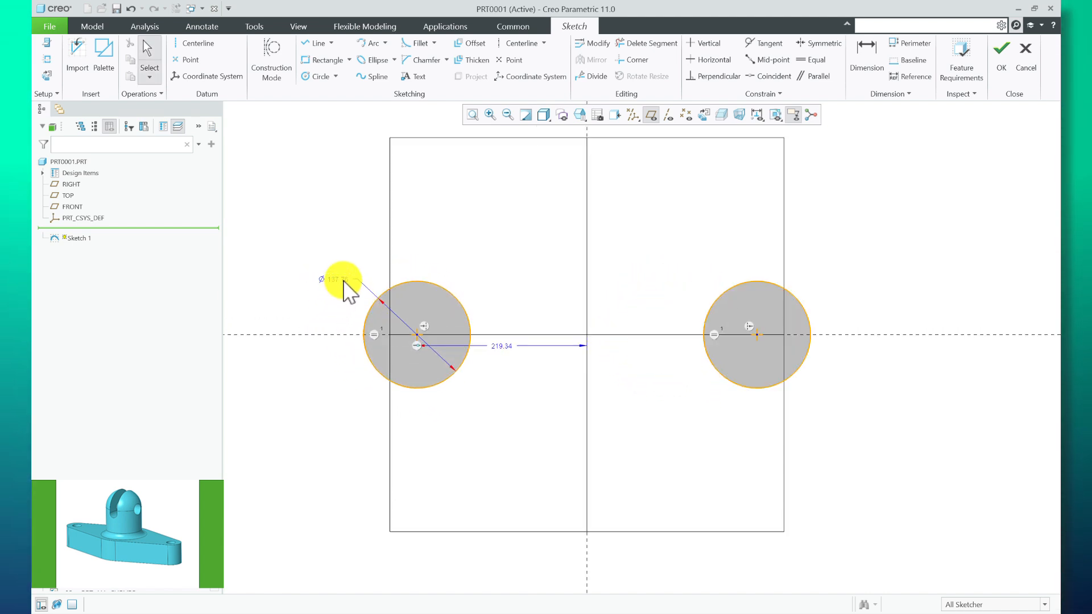
{"action": "type", "text": "130"}
{"action": "key", "text": "Return"}
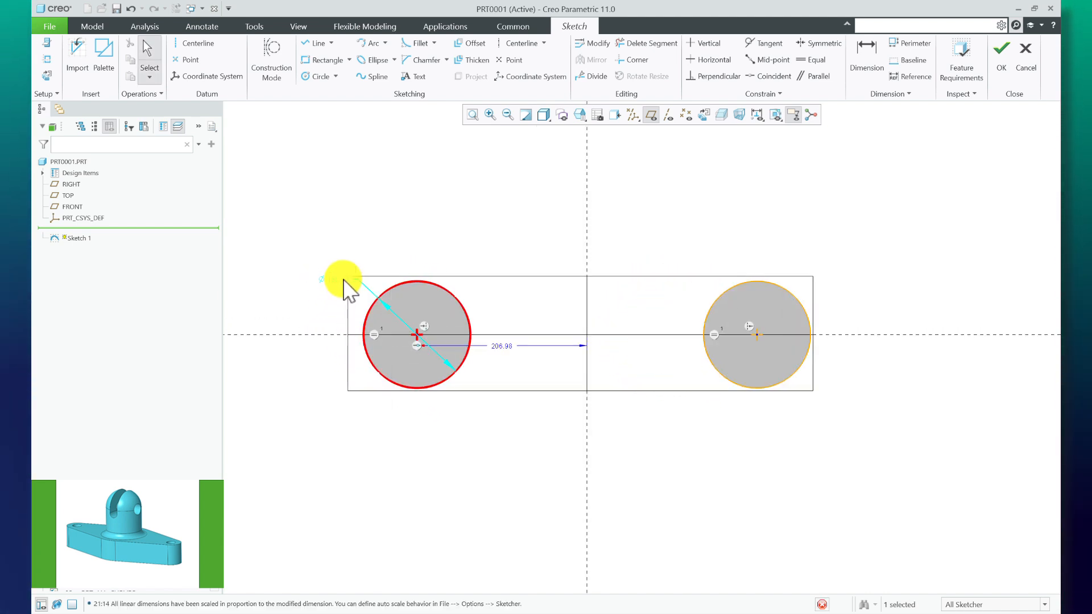
{"action": "left_click", "coordinate": [395, 212]}
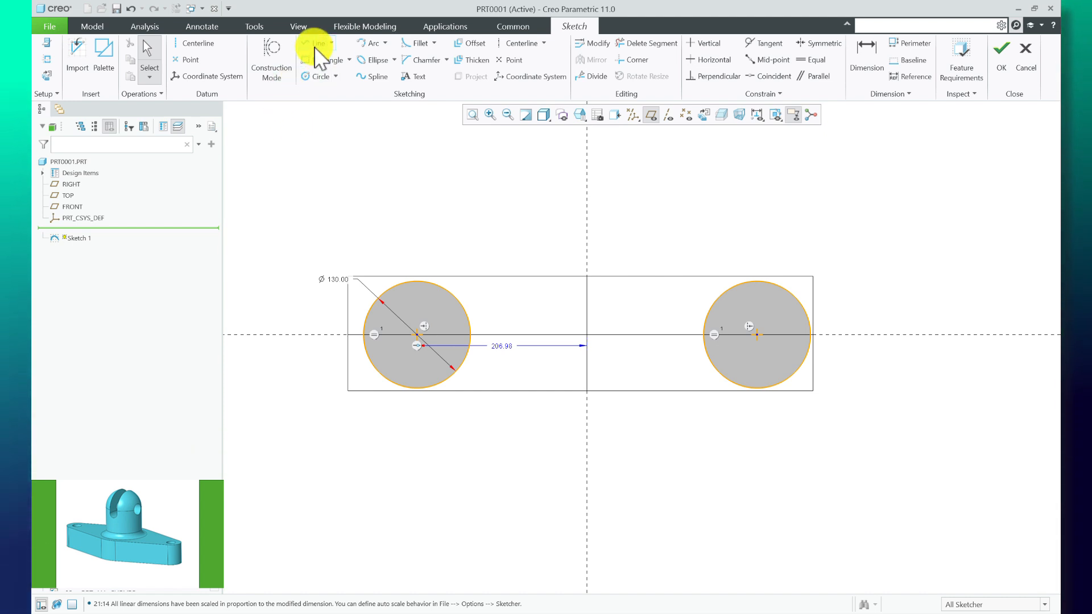
Draw a circle centred on the origin, about 301 in diameter, overlapping both side circles
{"action": "left_click", "coordinate": [315, 76]}
{"action": "left_click", "coordinate": [587, 334]}
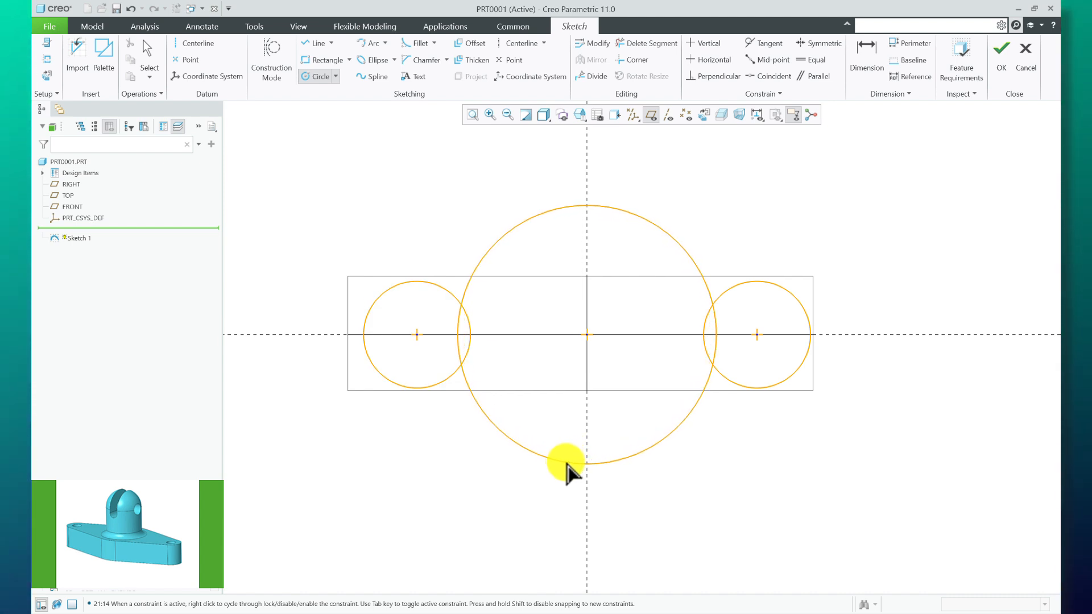
{"action": "left_click", "coordinate": [566, 457]}
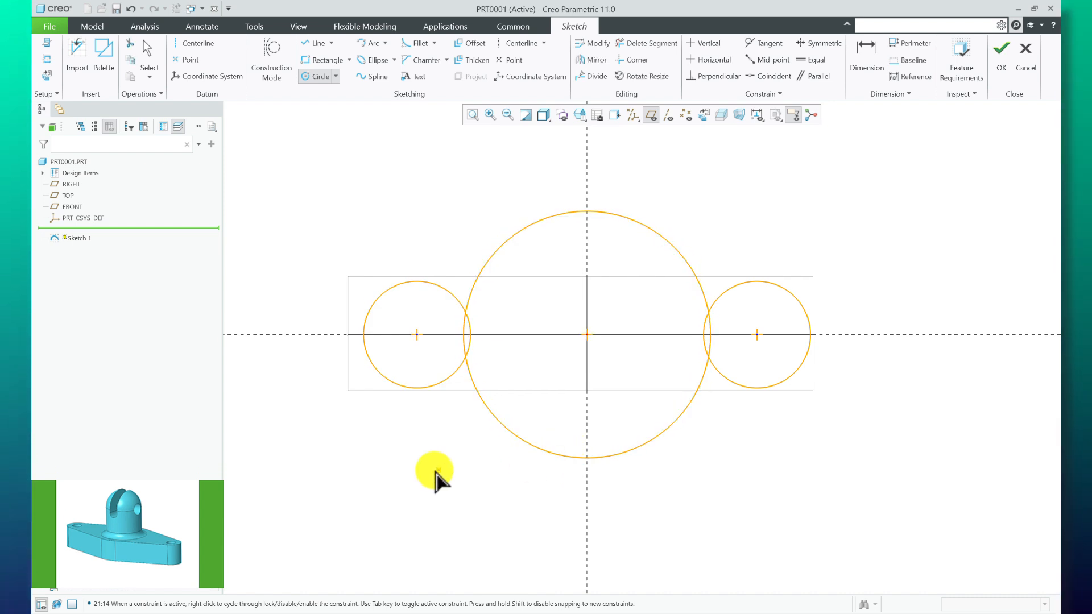
{"action": "scroll", "coordinate": [430, 461], "scroll_direction": "down", "scroll_amount": 1}
{"action": "middle_click", "coordinate": [482, 288]}
{"action": "scroll", "coordinate": [388, 427], "scroll_direction": "up", "scroll_amount": 3}
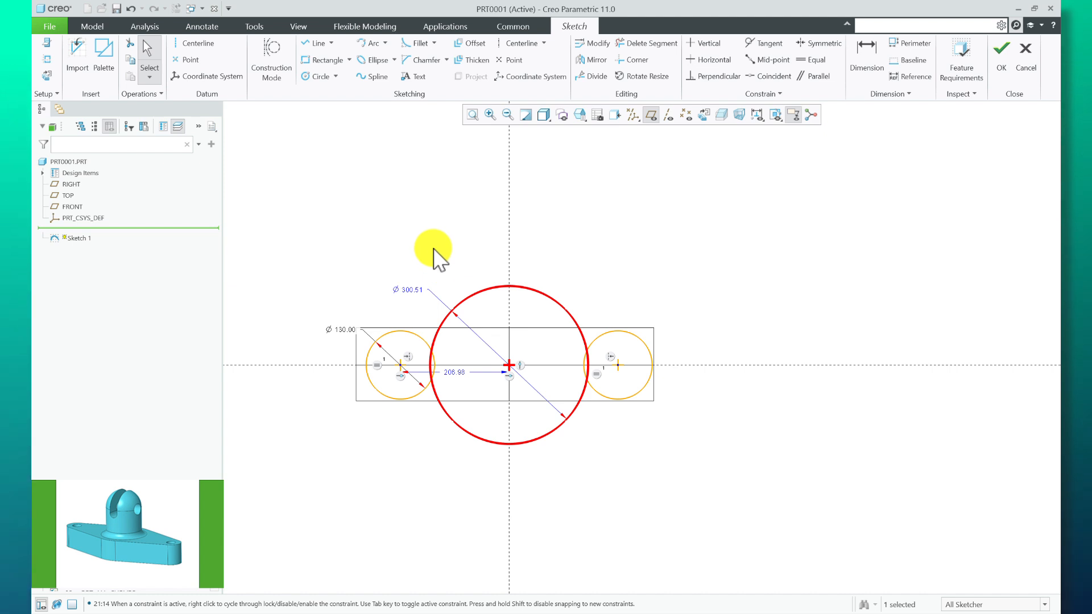
Set the diameter of the central circle to 300
{"action": "left_click", "coordinate": [414, 287]}
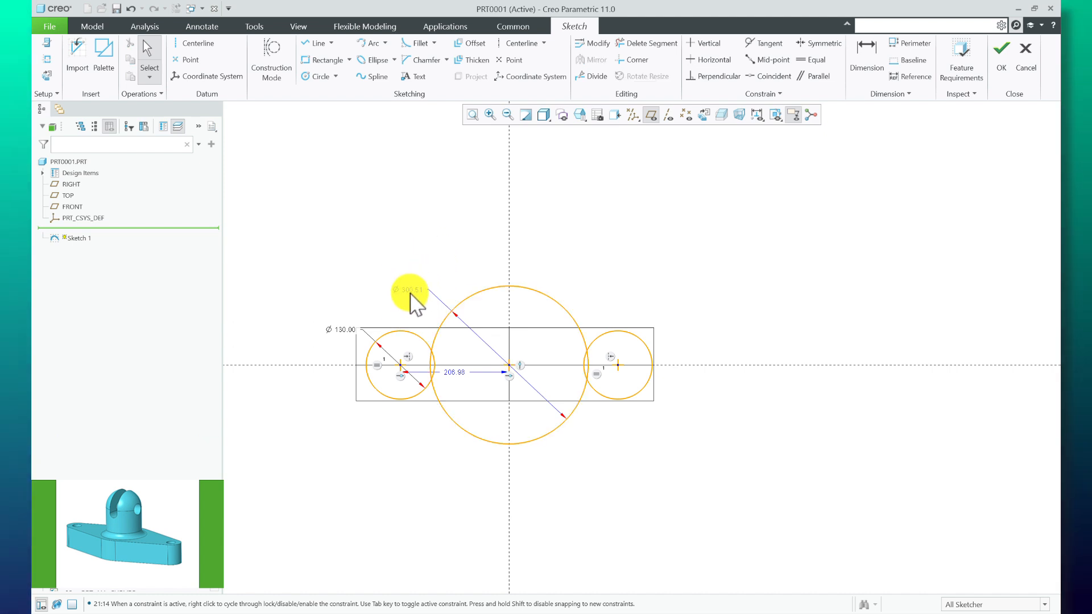
{"action": "double_click", "coordinate": [406, 292]}
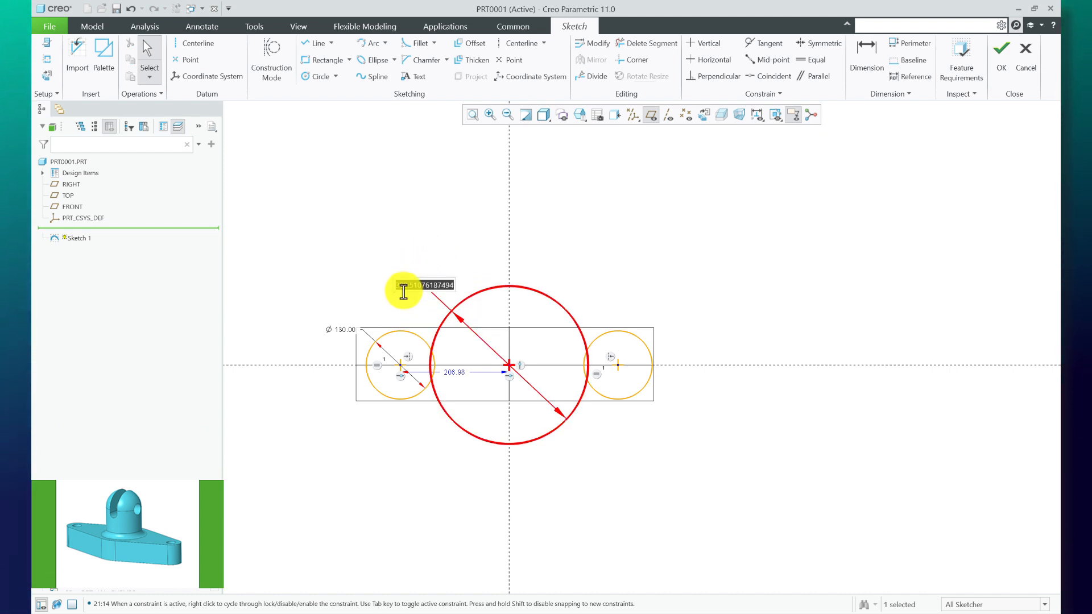
{"action": "type", "text": "300"}
{"action": "key", "text": "Return"}
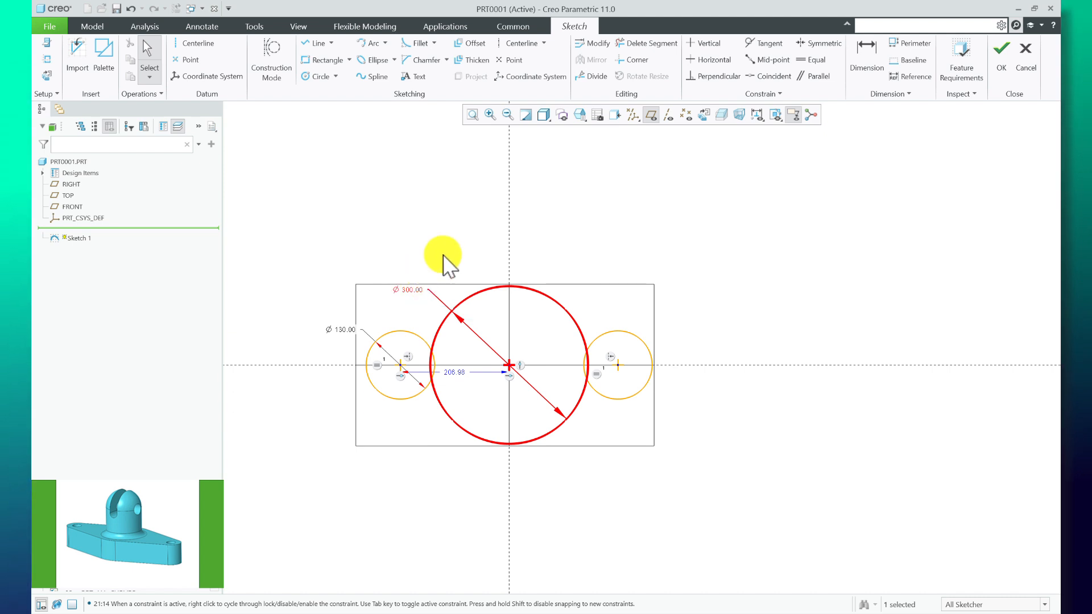
{"action": "scroll", "coordinate": [481, 344], "scroll_direction": "down", "scroll_amount": 2}
{"action": "left_click", "coordinate": [384, 216]}
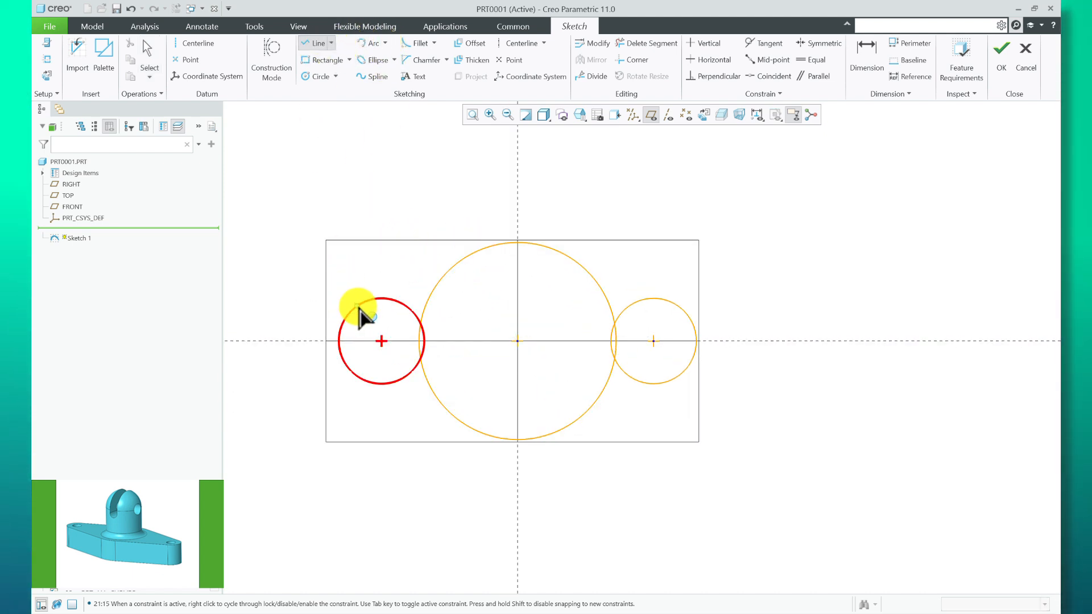
Draw lines joining the large circle to the left circle along the upper side and to the right circle along the upper and lower sides
{"action": "left_click", "coordinate": [357, 306]}
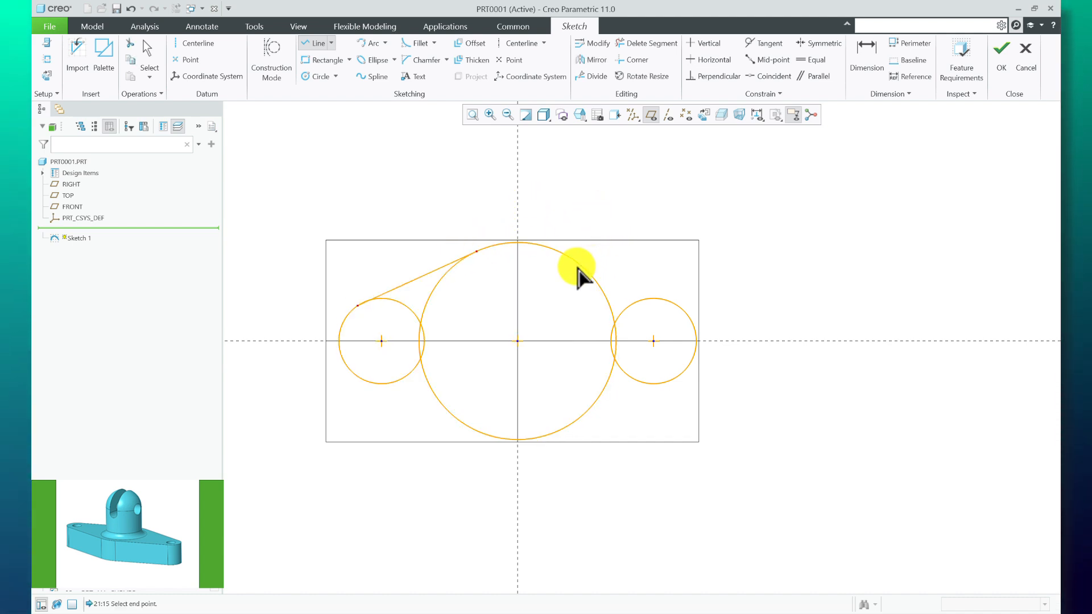
{"action": "left_click", "coordinate": [580, 268]}
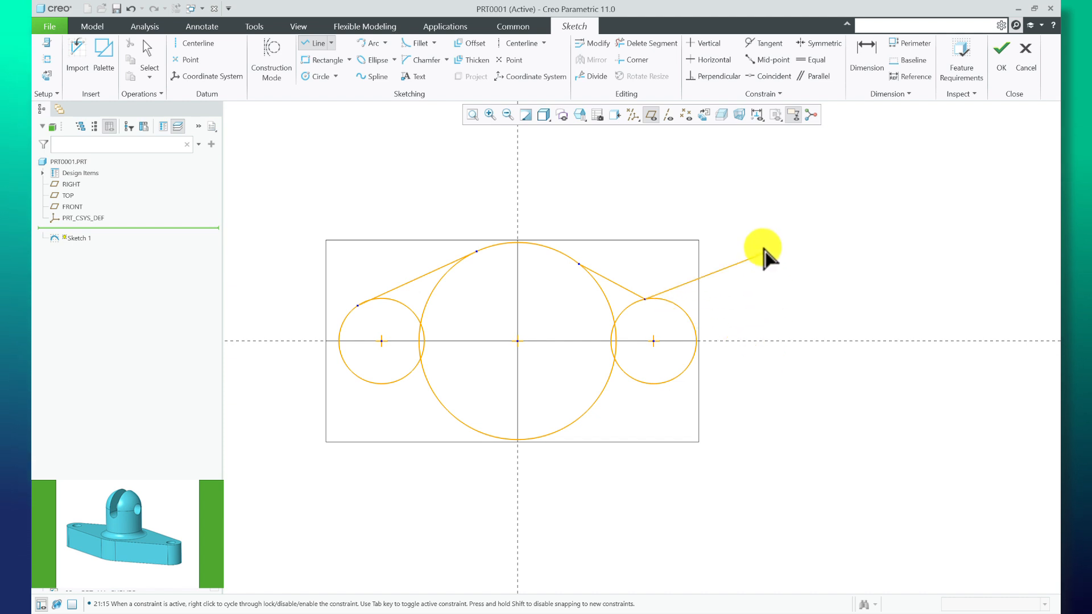
{"action": "left_click", "coordinate": [588, 424]}
{"action": "middle_click", "coordinate": [487, 475]}
{"action": "middle_click", "coordinate": [487, 446]}
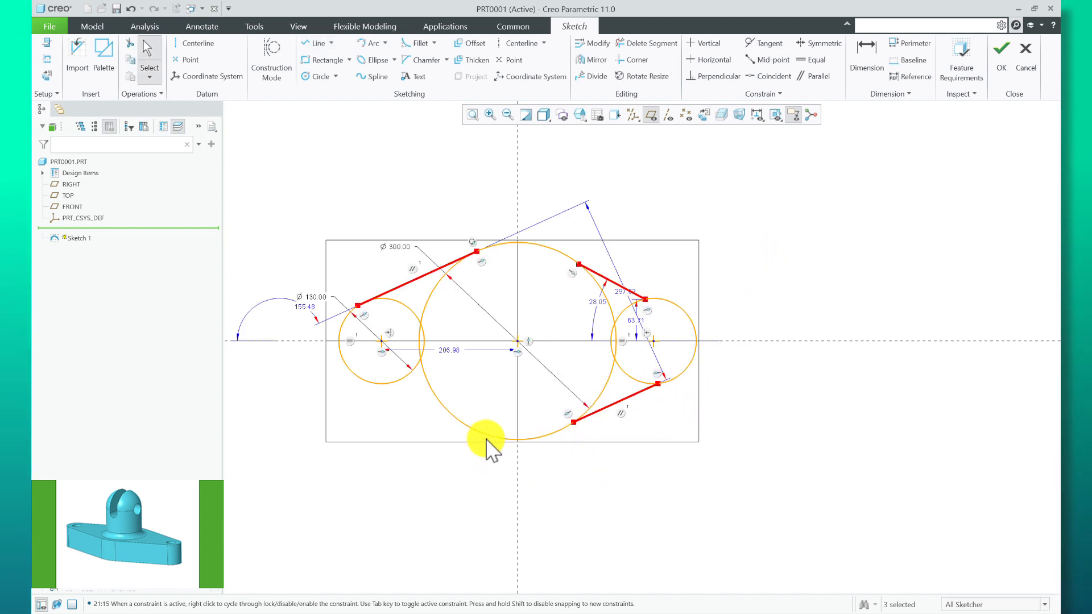
Draw the lower-left line between the left and large circles, and pull its end outward until the large circle is about 313 in diameter
{"action": "left_click", "coordinate": [316, 43]}
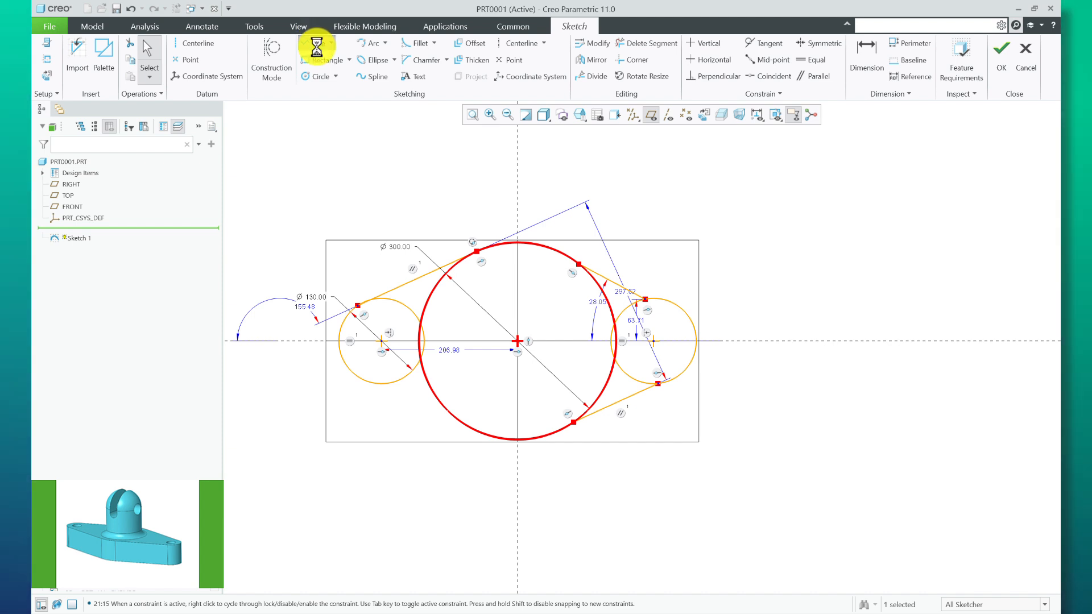
{"action": "left_click", "coordinate": [470, 428]}
{"action": "middle_click", "coordinate": [557, 505]}
{"action": "middle_click", "coordinate": [557, 505]}
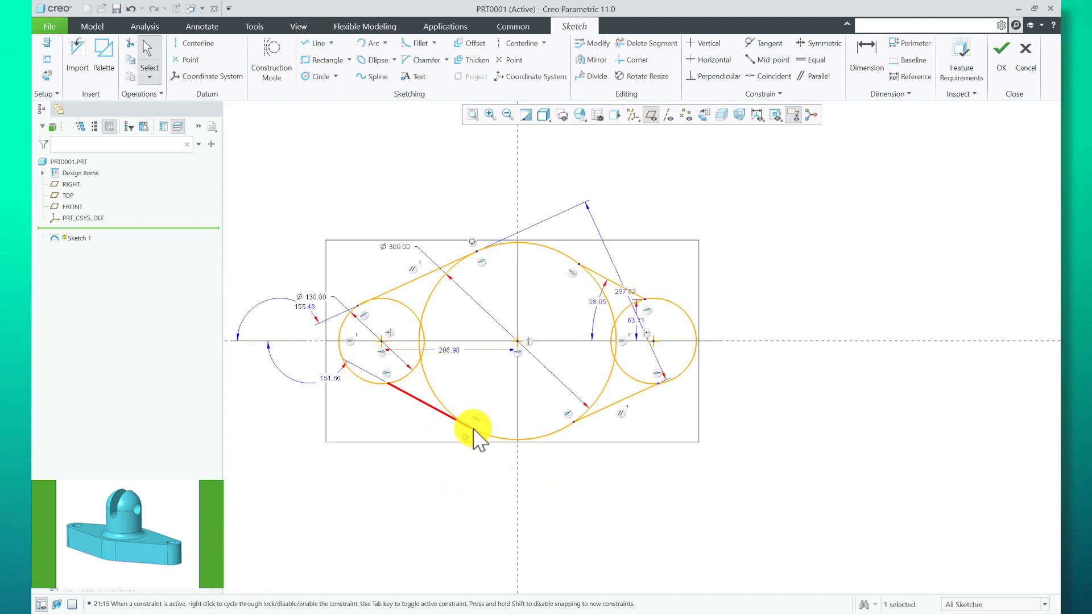
{"action": "mouse_move", "coordinate": [478, 430]}
{"action": "left_mouse_down"}
{"action": "mouse_move", "coordinate": [485, 437]}
{"action": "mouse_move", "coordinate": [454, 421]}
{"action": "mouse_move", "coordinate": [479, 438]}
{"action": "left_mouse_up"}
{"action": "left_click", "coordinate": [455, 481]}
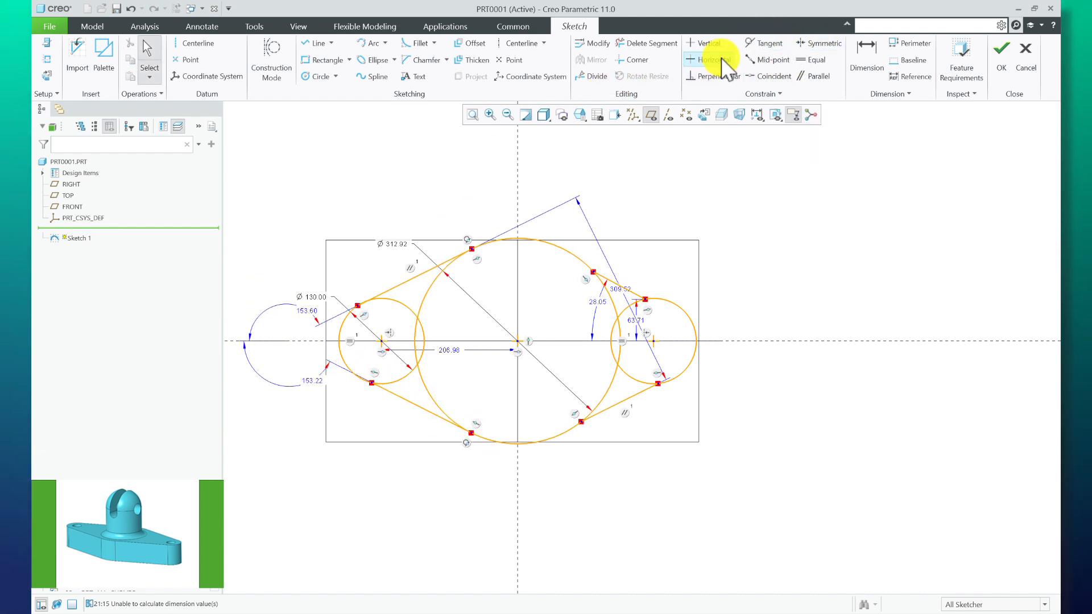
Make the upper-right line tangent to the large circle and to the right circle
{"action": "left_click", "coordinate": [757, 53]}
{"action": "scroll", "coordinate": [601, 265], "scroll_direction": "up", "scroll_amount": 5}
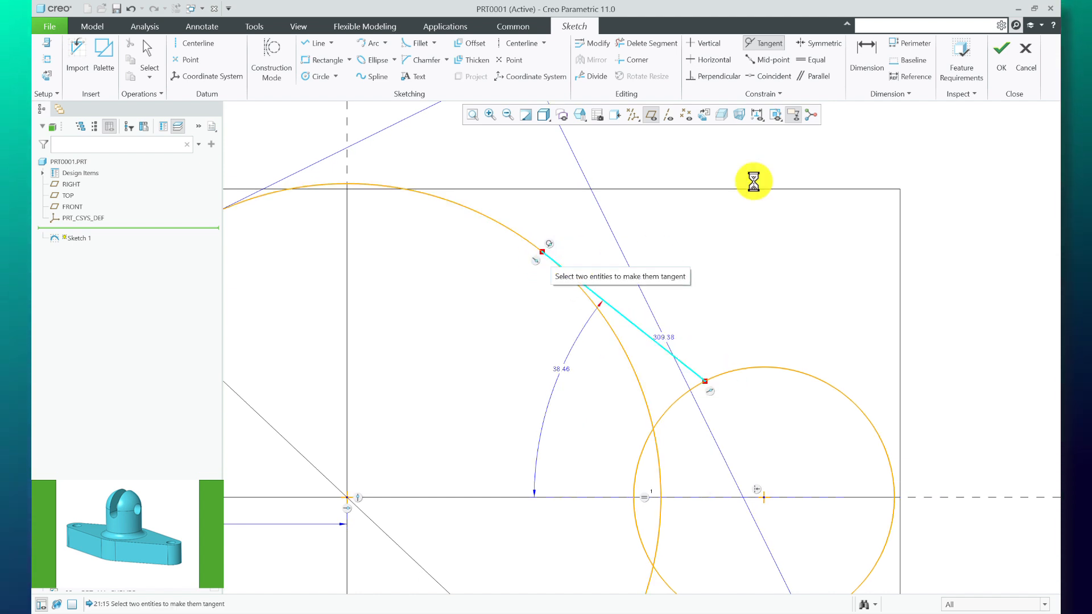
{"action": "left_click", "coordinate": [766, 367]}
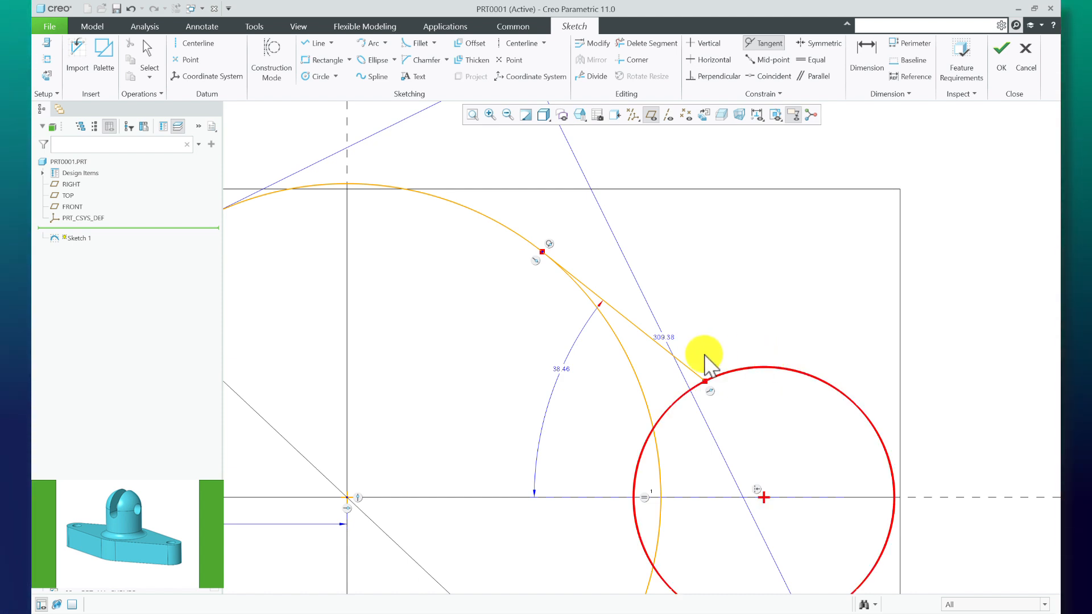
{"action": "left_click", "coordinate": [692, 369]}
{"action": "scroll", "coordinate": [837, 288], "scroll_direction": "down", "scroll_amount": 5}
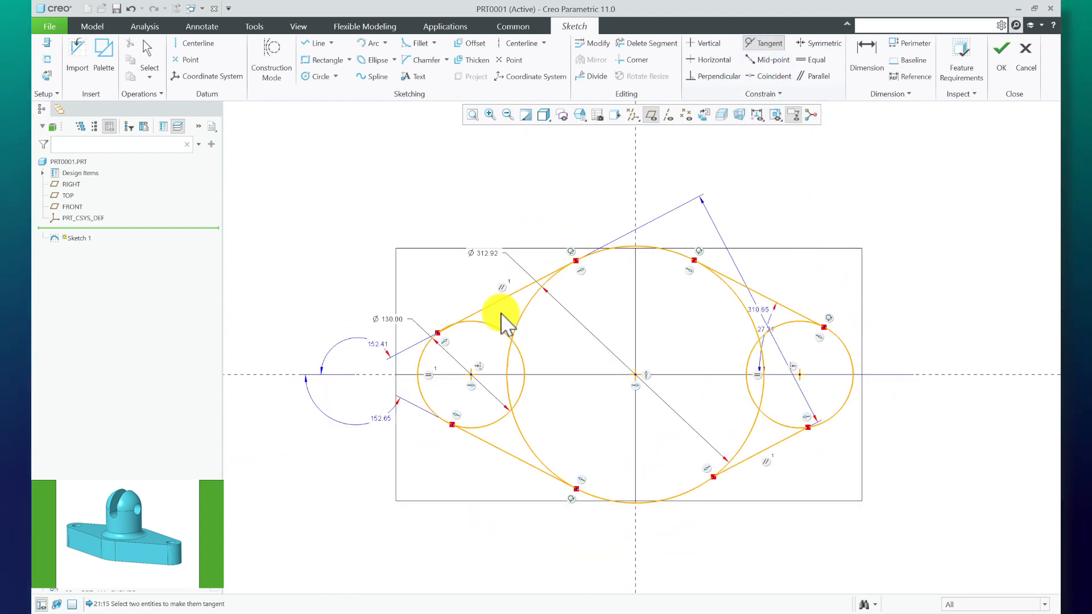
Make the upper-left and lower-left lines tangent to the left circle
{"action": "left_click", "coordinate": [476, 312]}
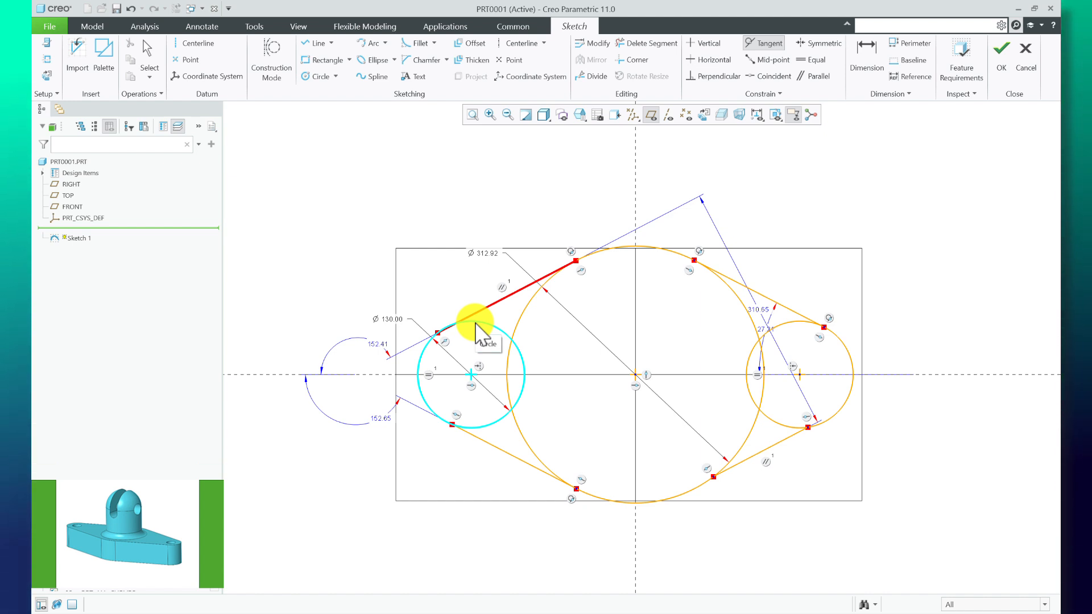
{"action": "left_click", "coordinate": [475, 322]}
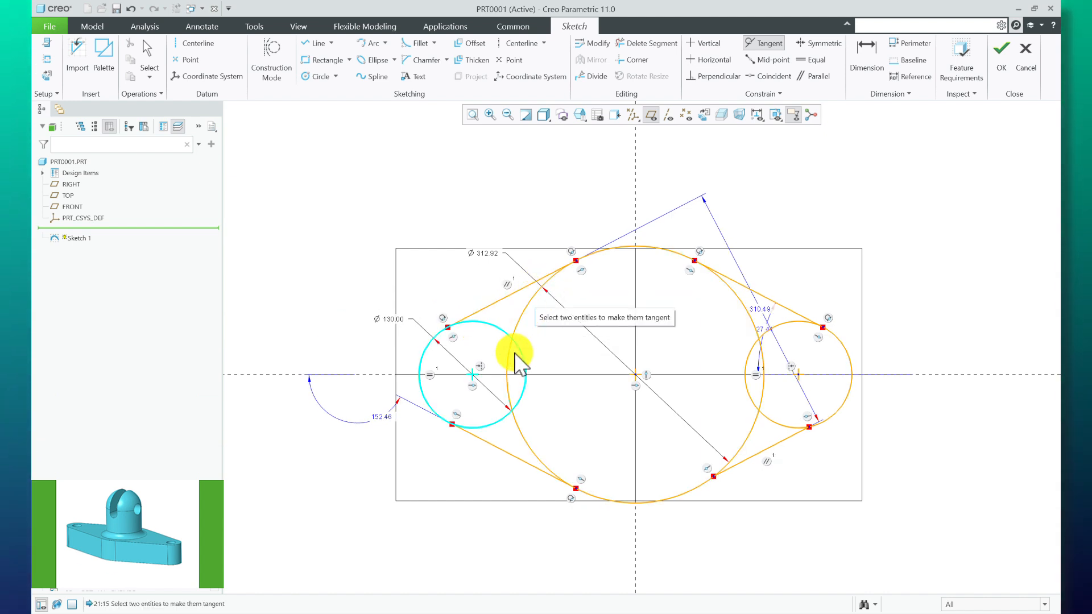
{"action": "left_click", "coordinate": [492, 429]}
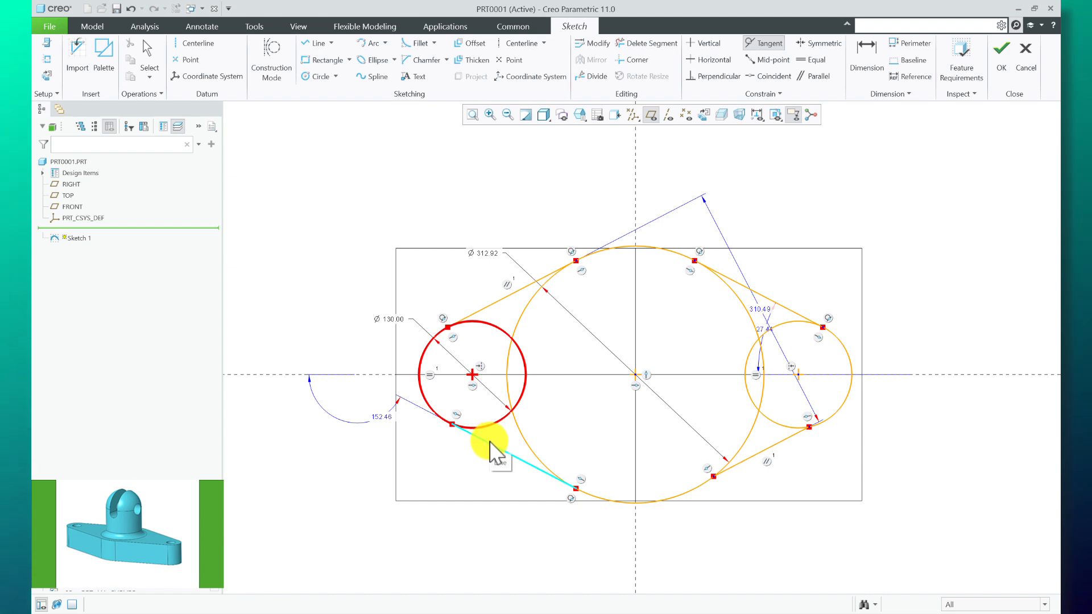
{"action": "left_click", "coordinate": [533, 462]}
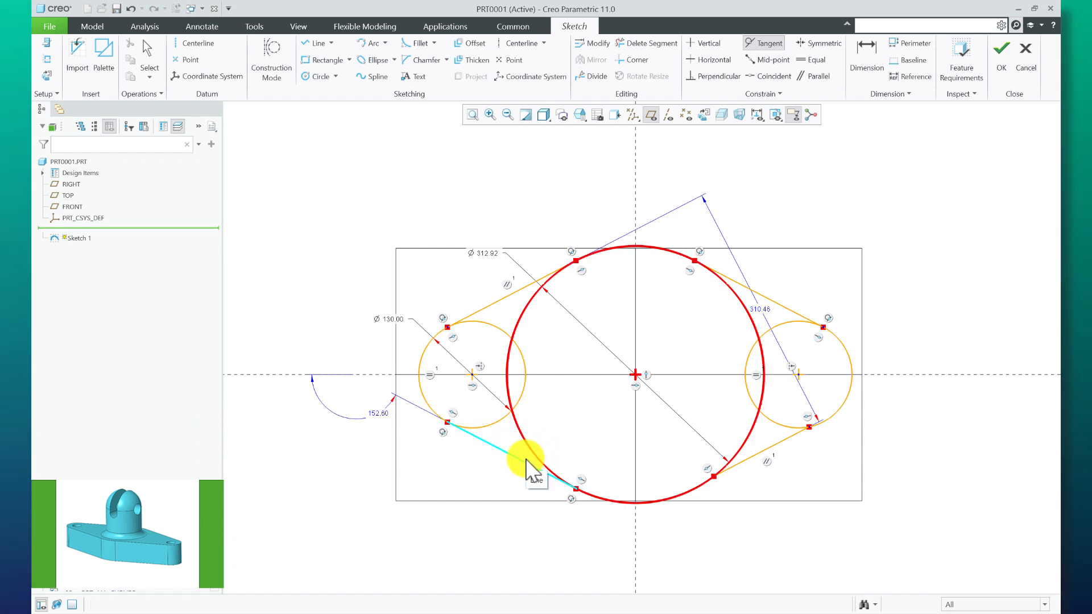
{"action": "left_click", "coordinate": [525, 471]}
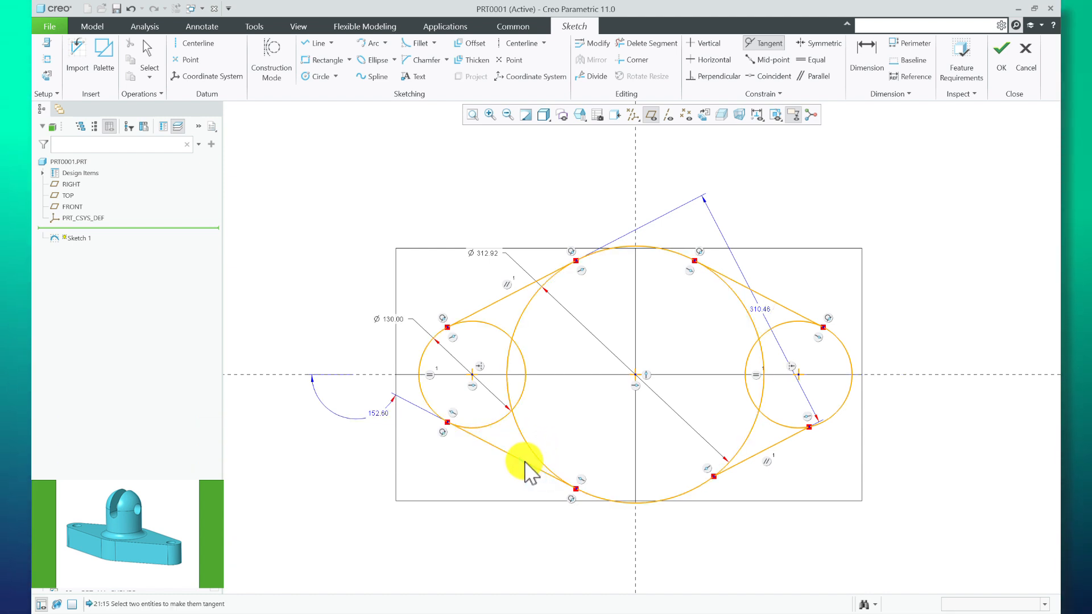
Try to make the lower-right line tangent to the large circle
{"action": "left_click", "coordinate": [748, 468]}
{"action": "left_click", "coordinate": [743, 449]}
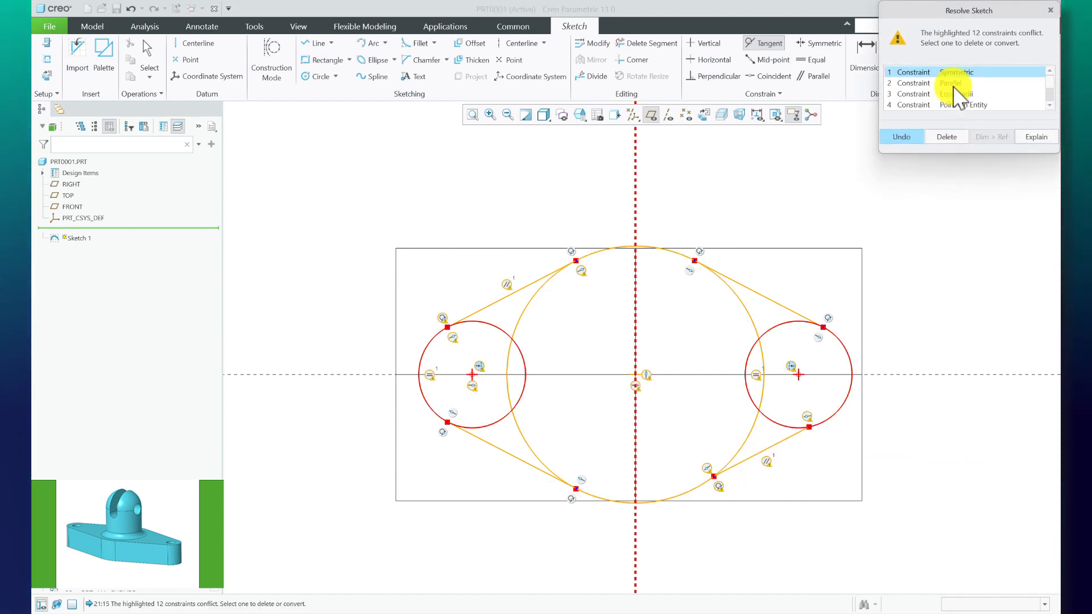
{"action": "left_click", "coordinate": [919, 138]}
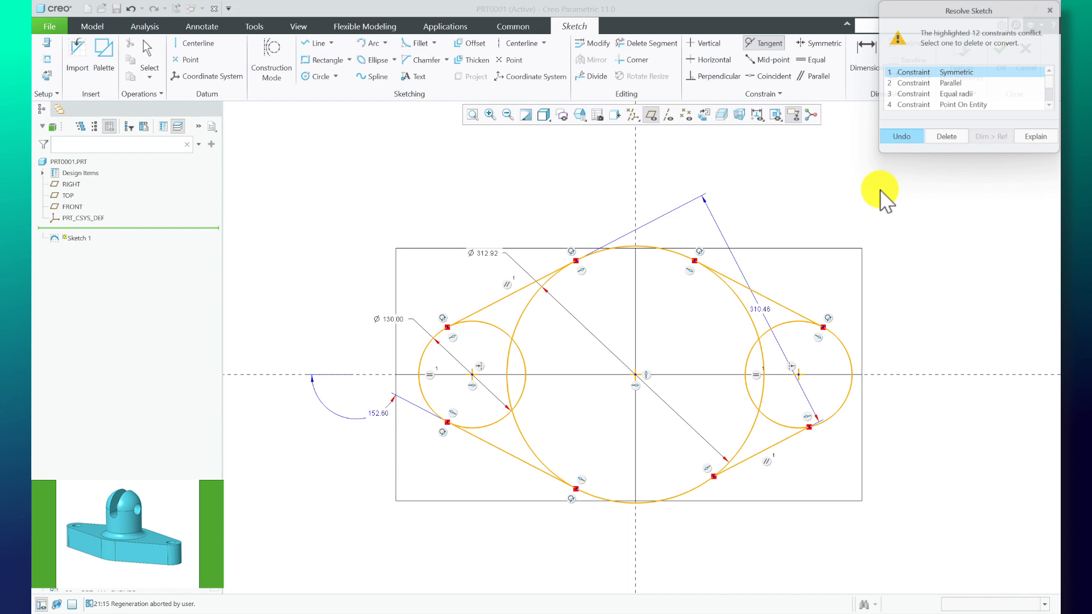
Retry the tangent constraint between the lower-right line and the large circle, inspecting the conflicting point-on-entity constraint
{"action": "left_click", "coordinate": [785, 431]}
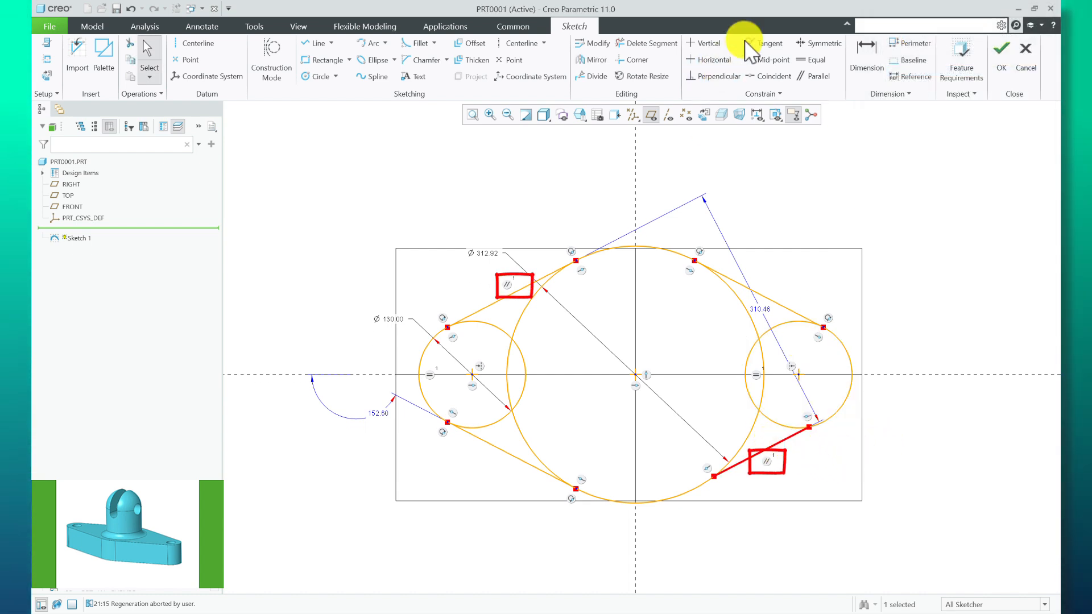
{"action": "left_click", "coordinate": [762, 43]}
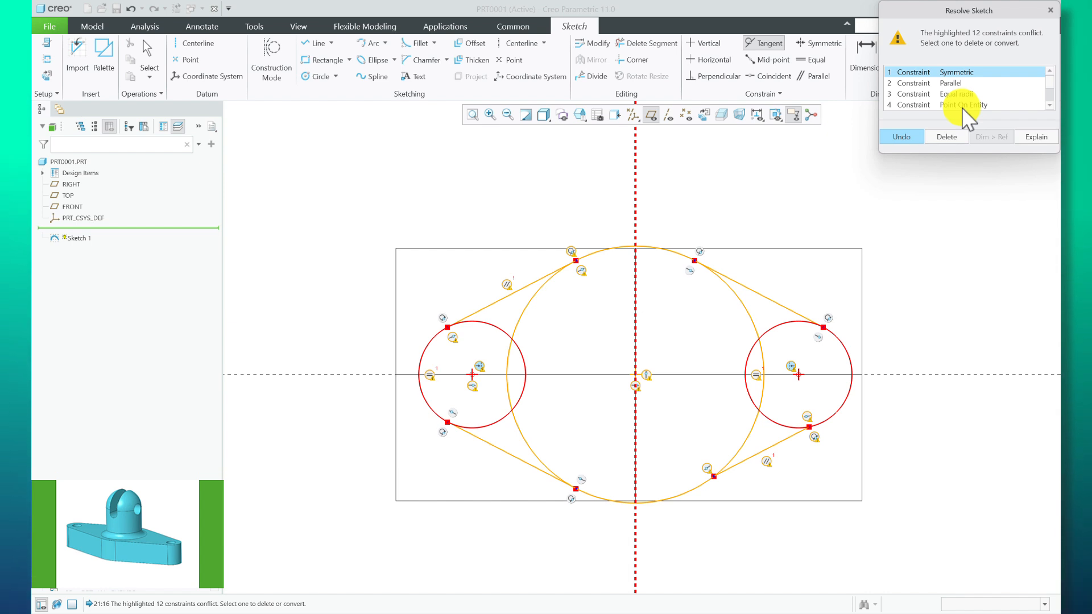
{"action": "left_click", "coordinate": [964, 105]}
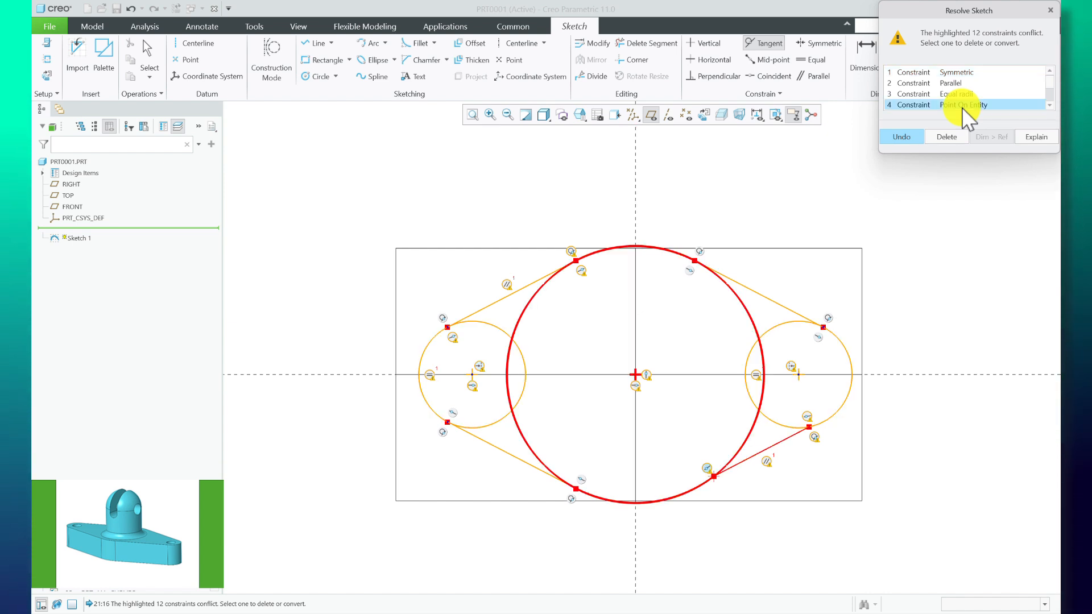
{"action": "left_click", "coordinate": [943, 141]}
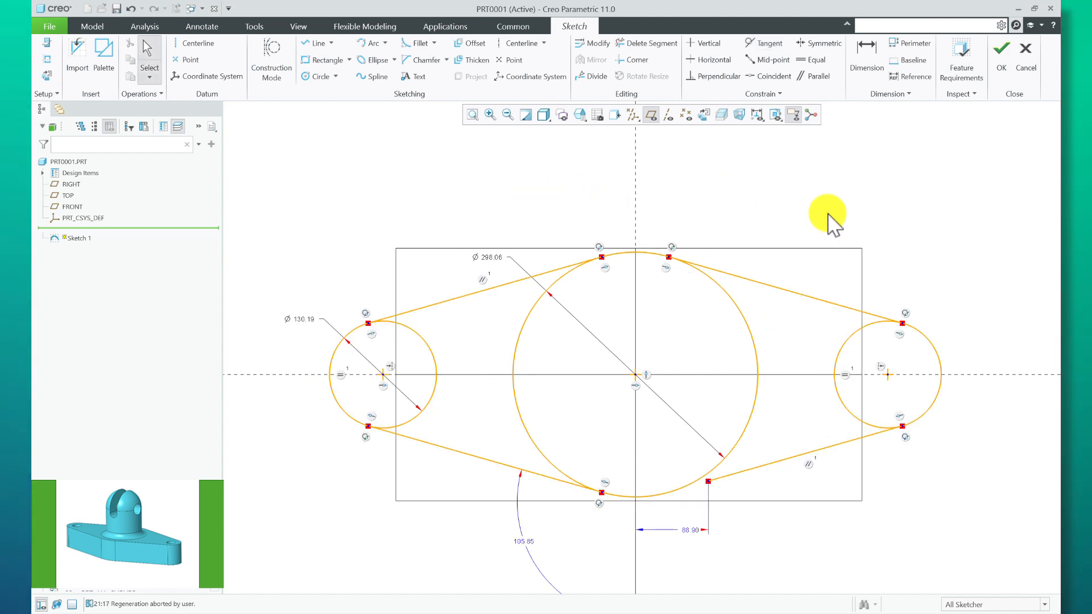
Delete the lower-right line and redraw it between the right circle and the large circle
{"action": "left_click", "coordinate": [832, 443]}
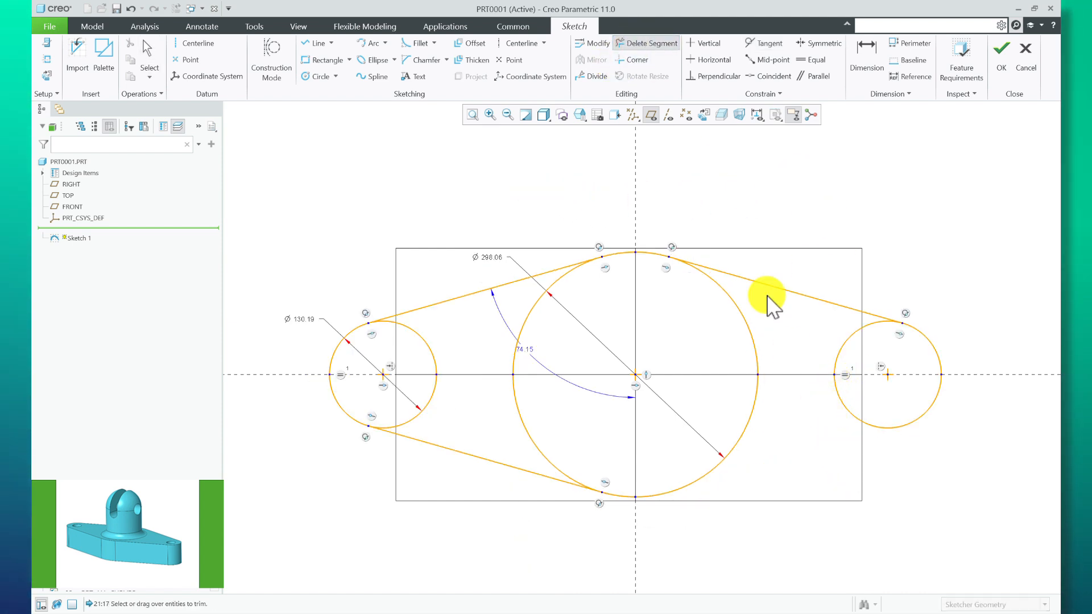
{"action": "left_click", "coordinate": [318, 43]}
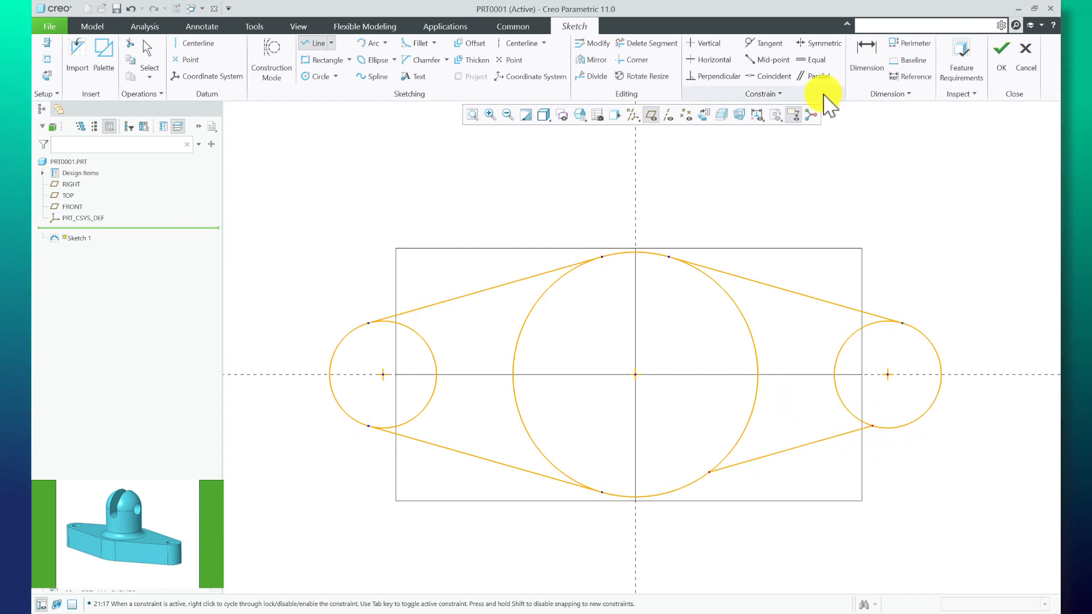
Try to make the redrawn lower-right line tangent to the large circle
{"action": "left_click", "coordinate": [773, 42]}
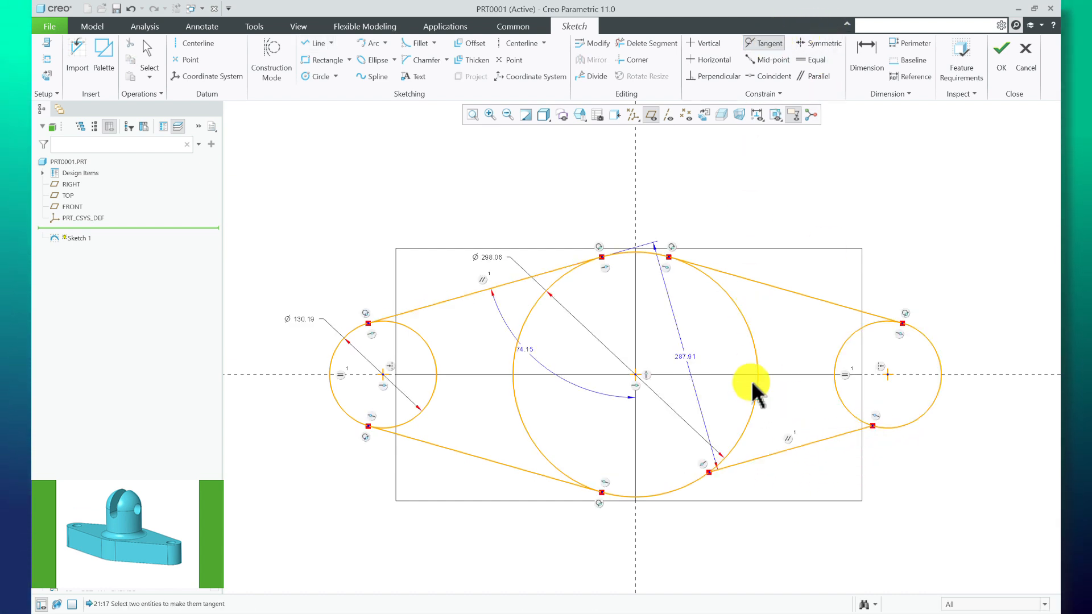
{"action": "left_click", "coordinate": [751, 459]}
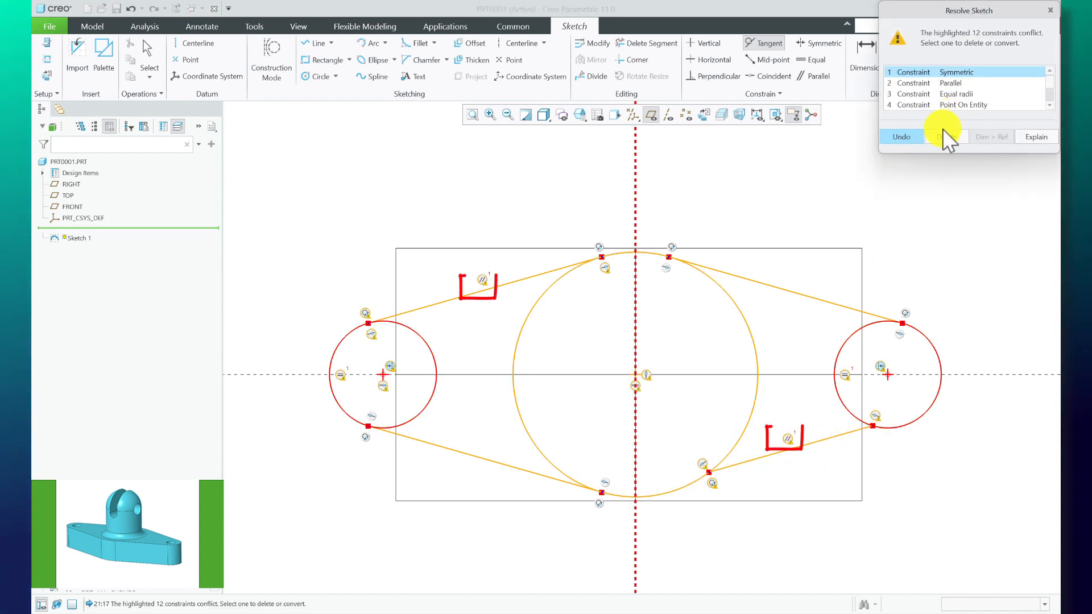
{"action": "left_click", "coordinate": [910, 136]}
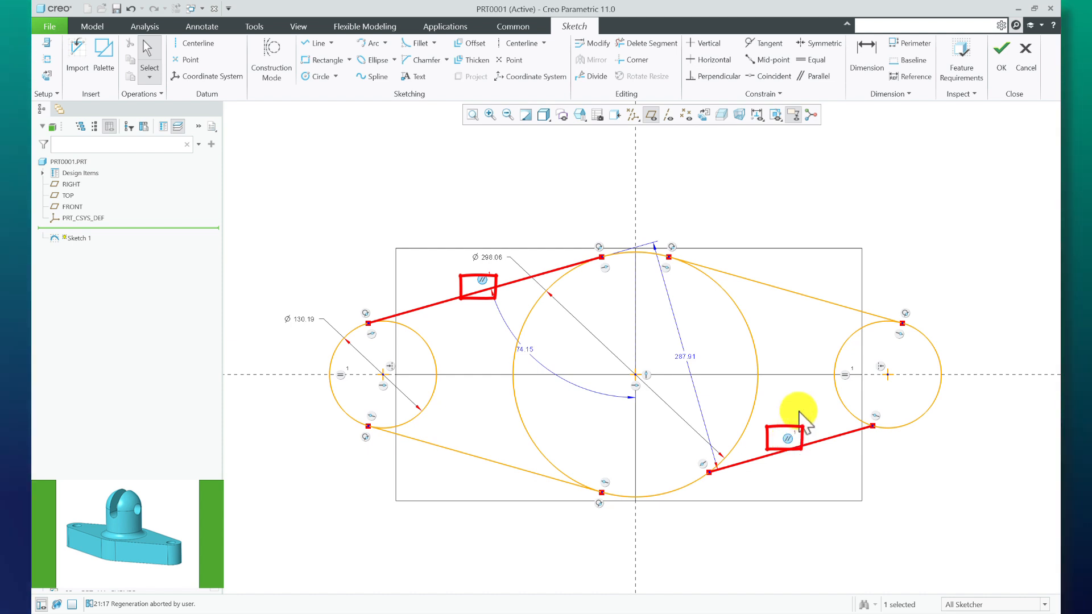
Remove the parallel constraint between the upper-left and lower-right lines, and make the lower-right line tangent to the large circle
{"action": "key", "text": "Delete"}
{"action": "left_click", "coordinate": [769, 46]}
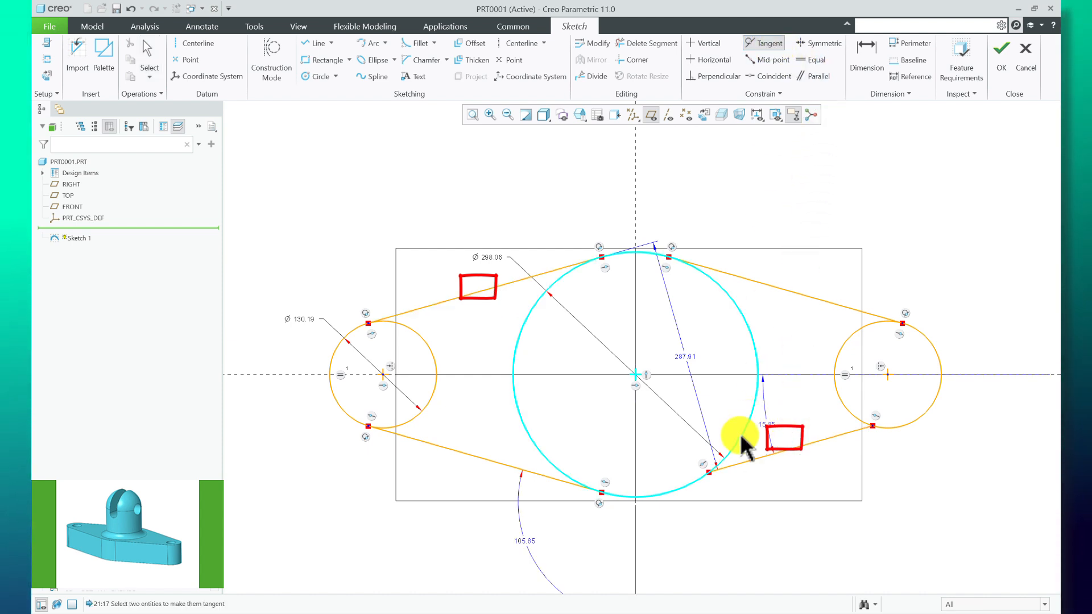
{"action": "left_click", "coordinate": [739, 466]}
{"action": "left_click", "coordinate": [732, 452]}
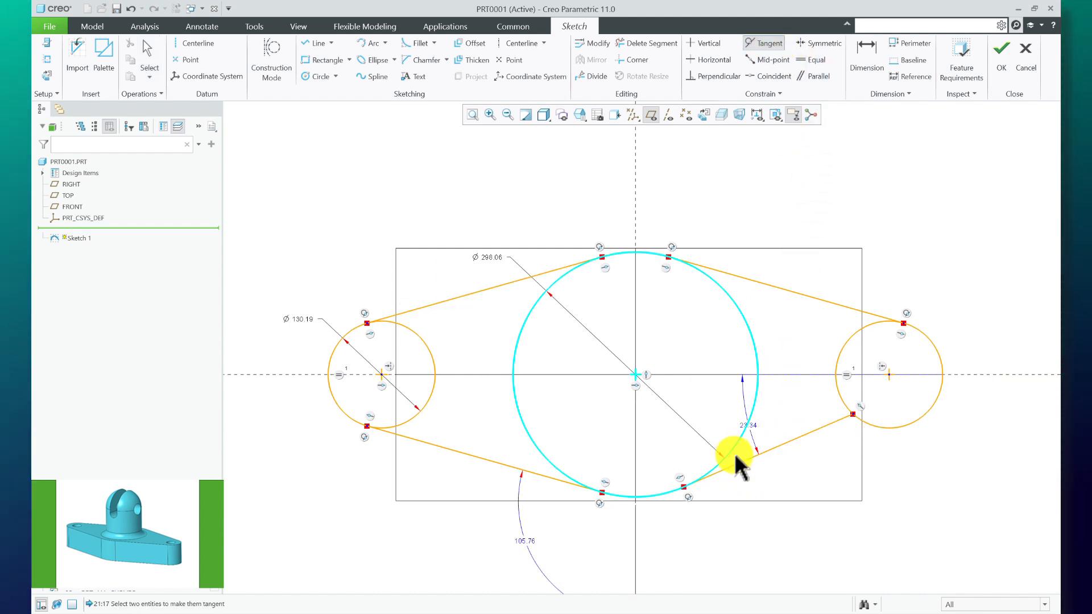
Make the lower-right line tangent to the right circle as well
{"action": "left_click", "coordinate": [795, 435]}
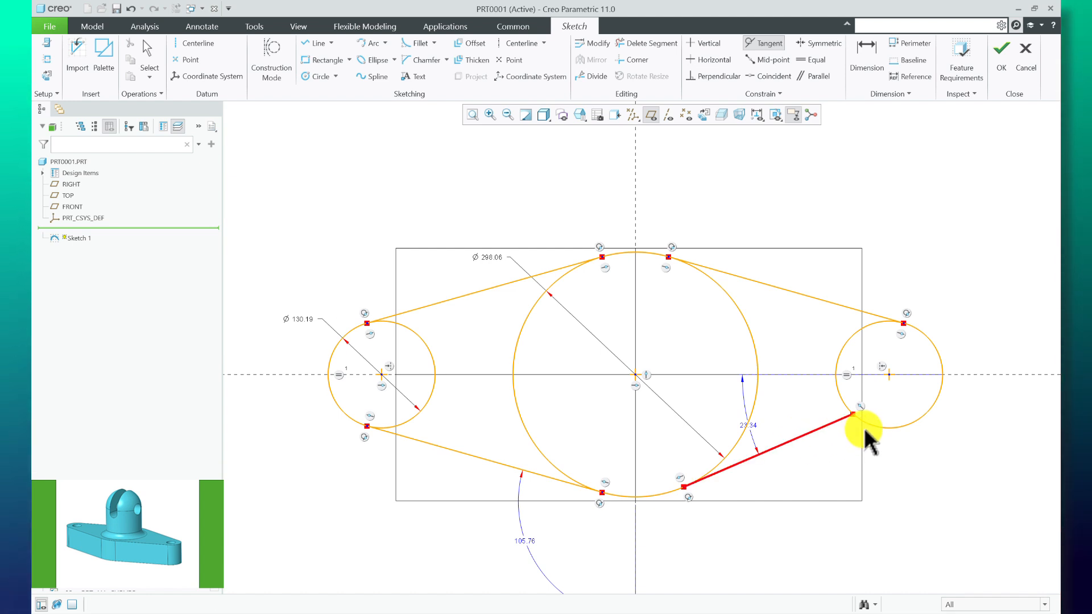
{"action": "left_click", "coordinate": [883, 428]}
{"action": "middle_click", "coordinate": [946, 265]}
Shift the right circle's centre slightly inward along the horizontal axis
{"action": "scroll", "coordinate": [536, 221], "scroll_direction": "up", "scroll_amount": 2}
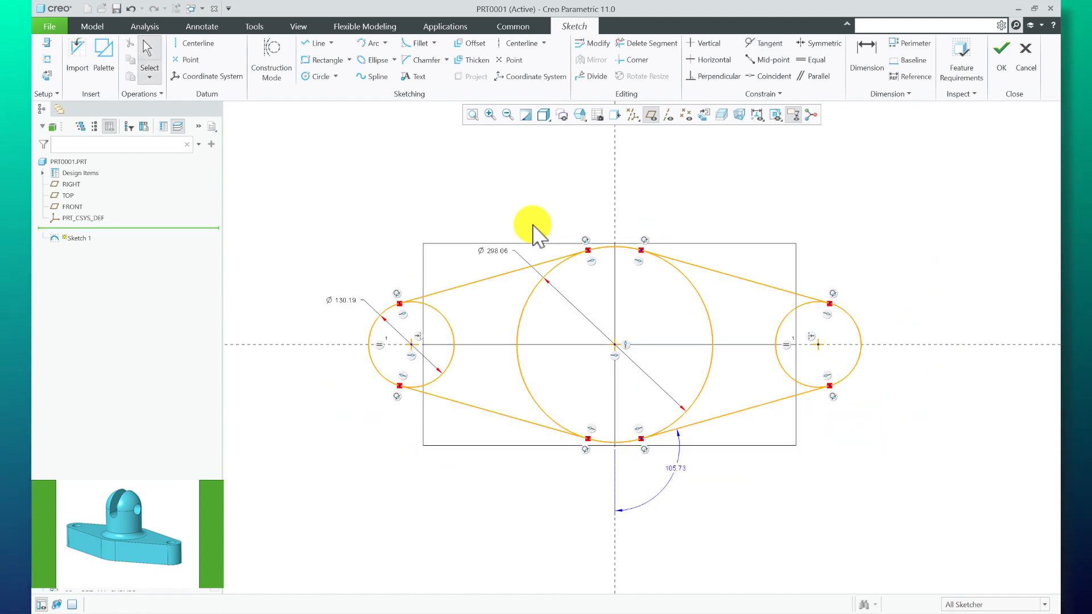
{"action": "scroll", "coordinate": [648, 302], "scroll_direction": "down", "scroll_amount": 1}
{"action": "scroll", "coordinate": [650, 302], "scroll_direction": "down", "scroll_amount": 1}
{"action": "mouse_move", "coordinate": [828, 336]}
{"action": "left_mouse_down"}
{"action": "mouse_move", "coordinate": [783, 316]}
{"action": "mouse_move", "coordinate": [886, 339]}
{"action": "mouse_move", "coordinate": [819, 330]}
{"action": "left_mouse_up"}
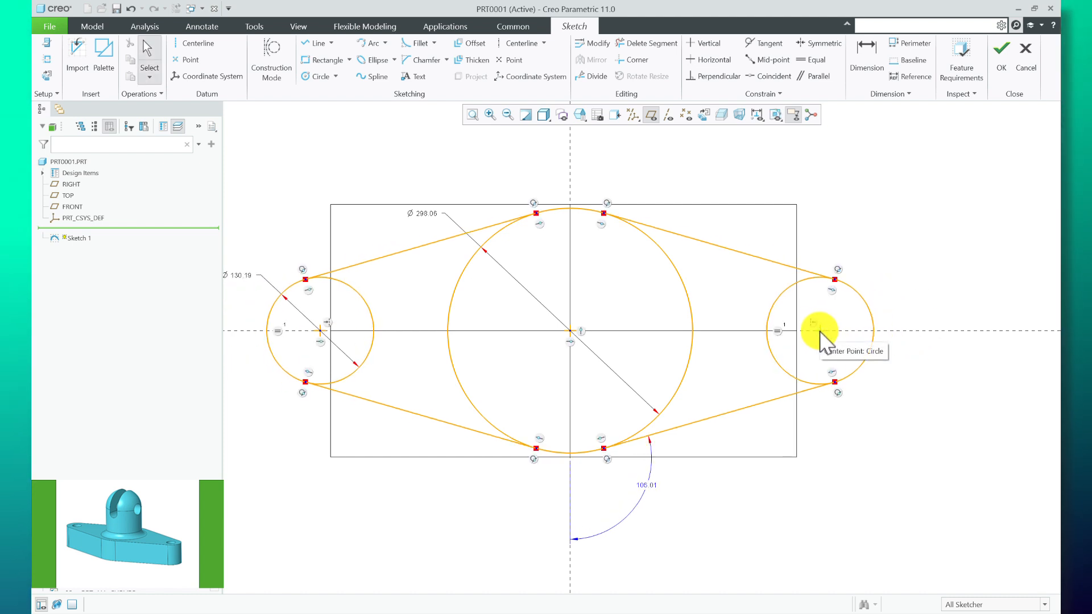
Set the large central circle's diameter to 300 and lock that dimension
{"action": "scroll", "coordinate": [749, 323], "scroll_direction": "up", "scroll_amount": 1}
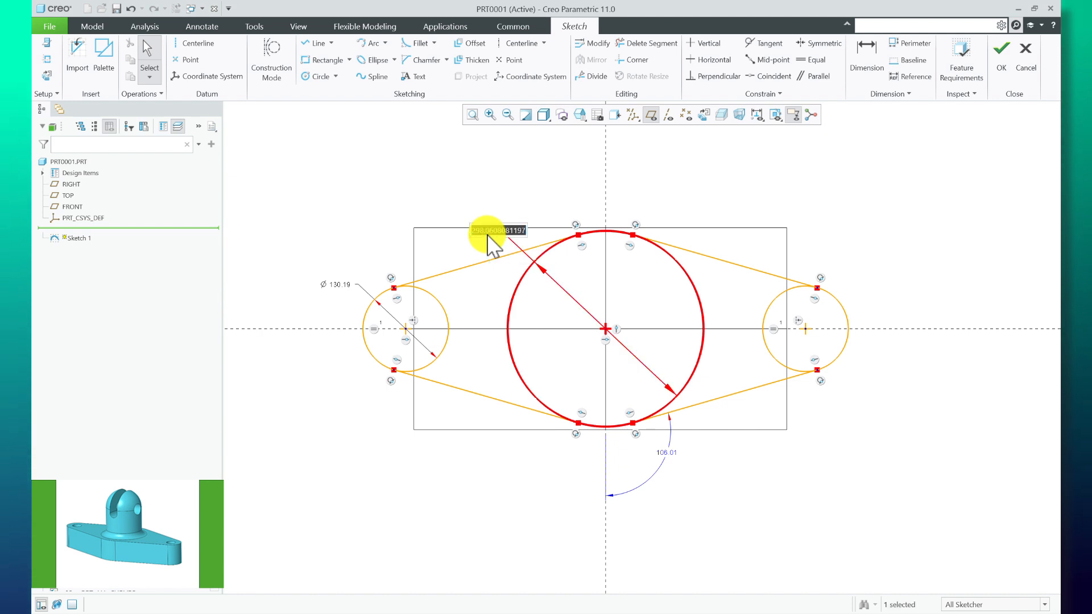
{"action": "type", "text": "300"}
{"action": "key", "text": "Return"}
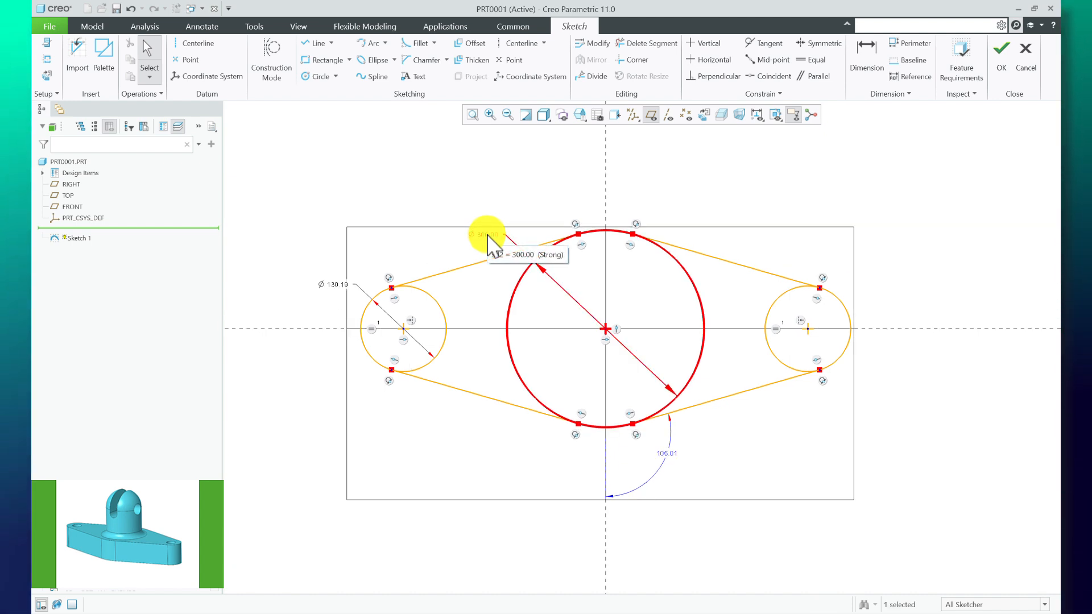
{"action": "left_click", "coordinate": [487, 239]}
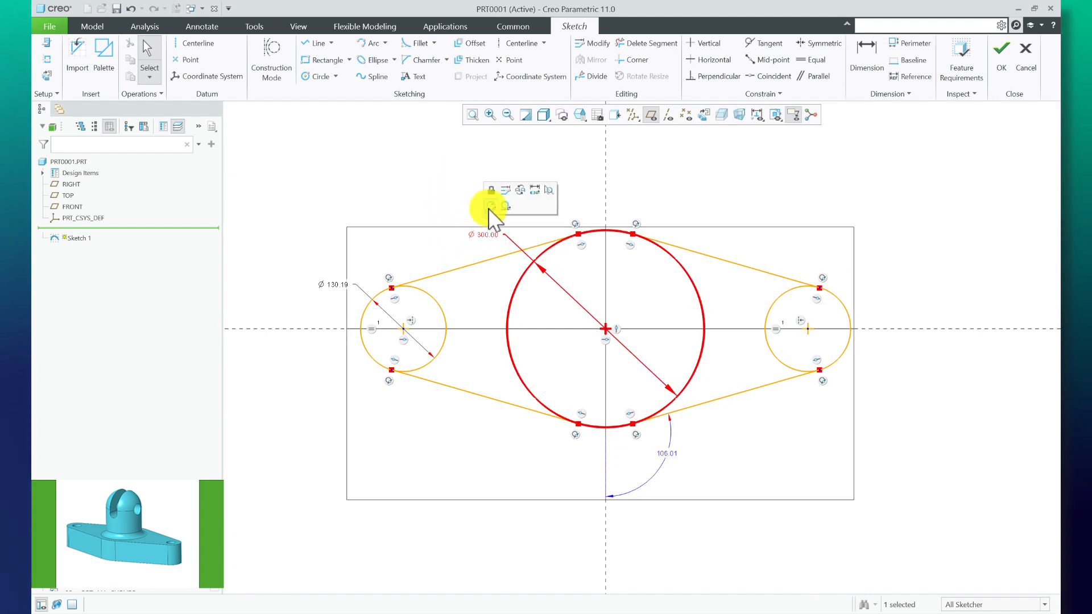
{"action": "left_click", "coordinate": [492, 191]}
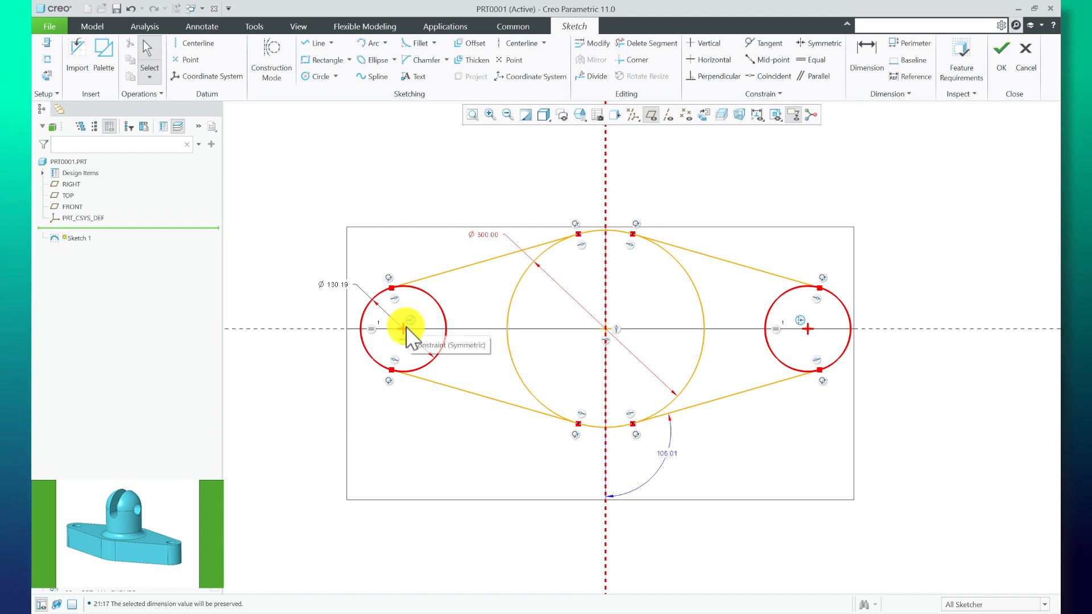
Move the left circle slightly inward, shrink it a little, and set its diameter to 110
{"action": "mouse_move", "coordinate": [403, 329]}
{"action": "left_mouse_down"}
{"action": "mouse_move", "coordinate": [422, 336]}
{"action": "mouse_move", "coordinate": [411, 331]}
{"action": "left_mouse_up"}
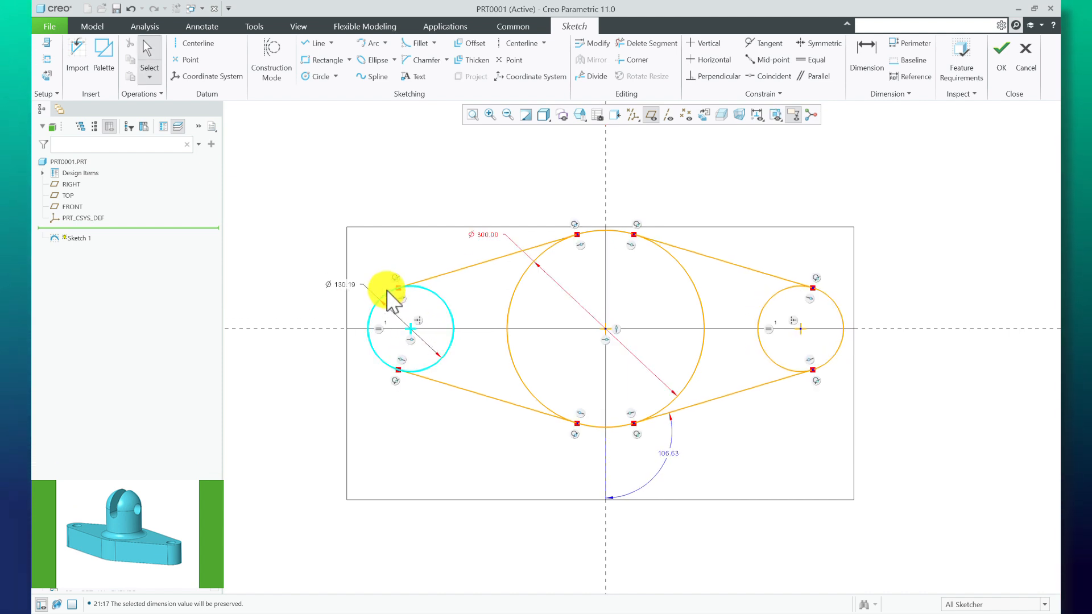
{"action": "mouse_move", "coordinate": [387, 291]}
{"action": "left_mouse_down"}
{"action": "mouse_move", "coordinate": [378, 272]}
{"action": "mouse_move", "coordinate": [392, 295]}
{"action": "left_mouse_up"}
{"action": "double_click", "coordinate": [347, 289]}
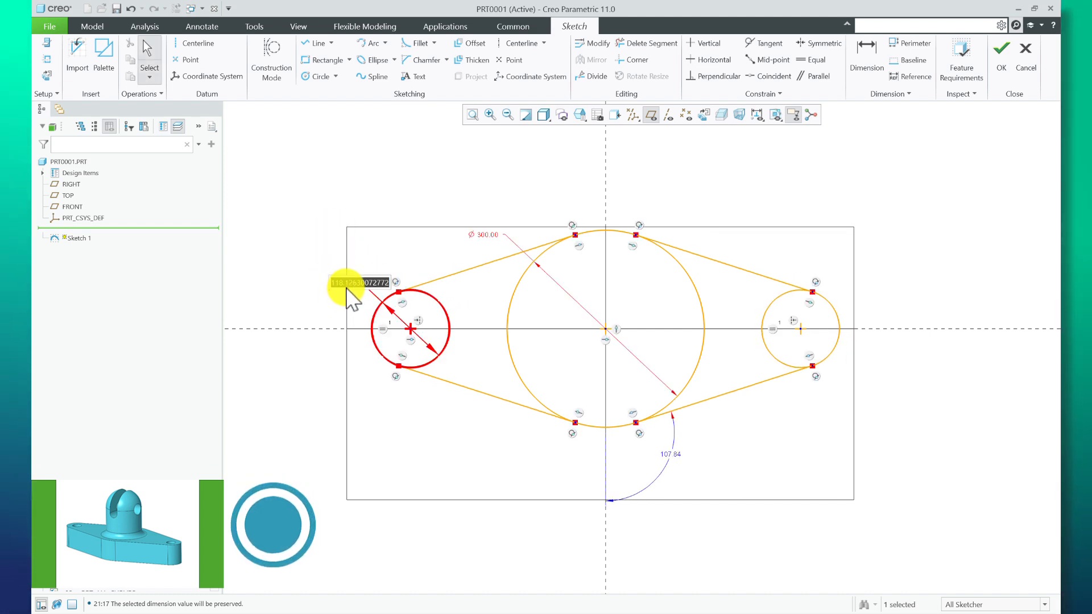
{"action": "type", "text": "110"}
{"action": "key", "text": "Return"}
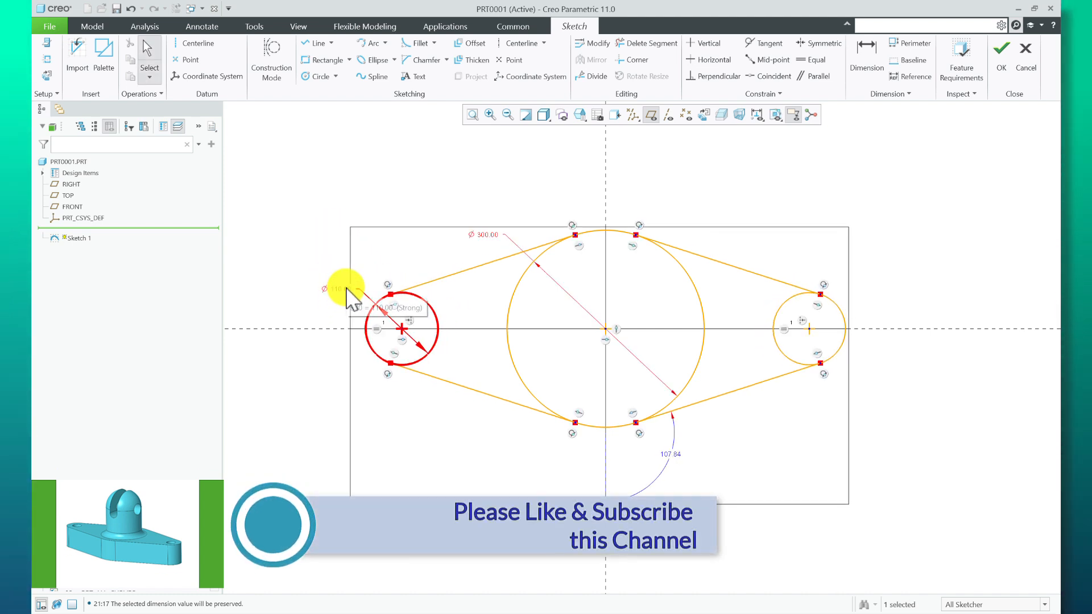
{"action": "left_click", "coordinate": [375, 256]}
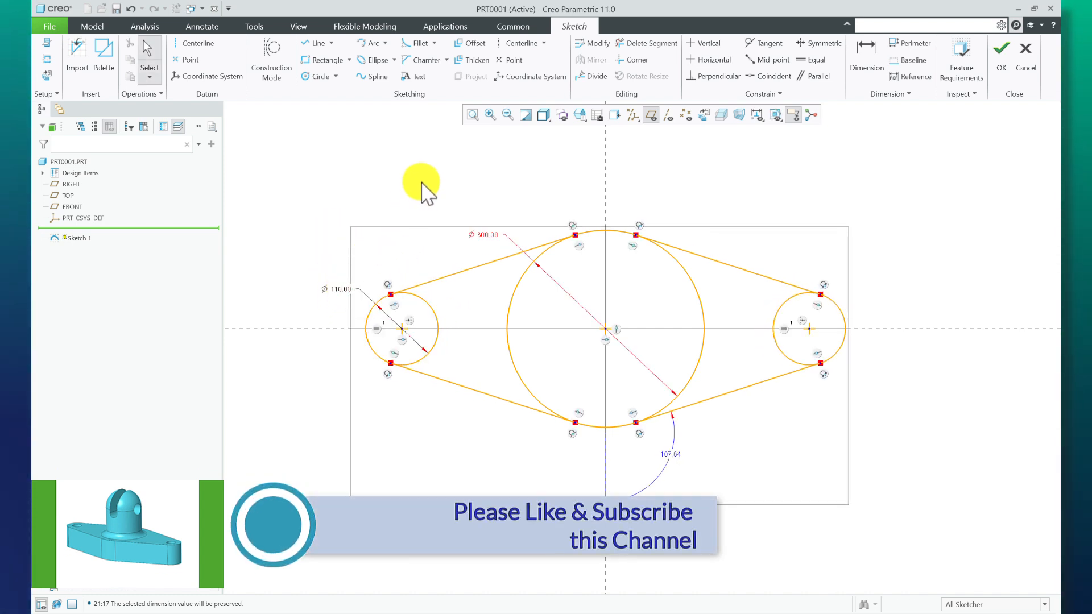
Trim away the inner arcs of the central and both side circles, leaving a single closed outline
{"action": "left_click", "coordinate": [669, 48]}
{"action": "left_click_drag", "start_coordinate": [709, 291], "coordinate": [500, 299]}
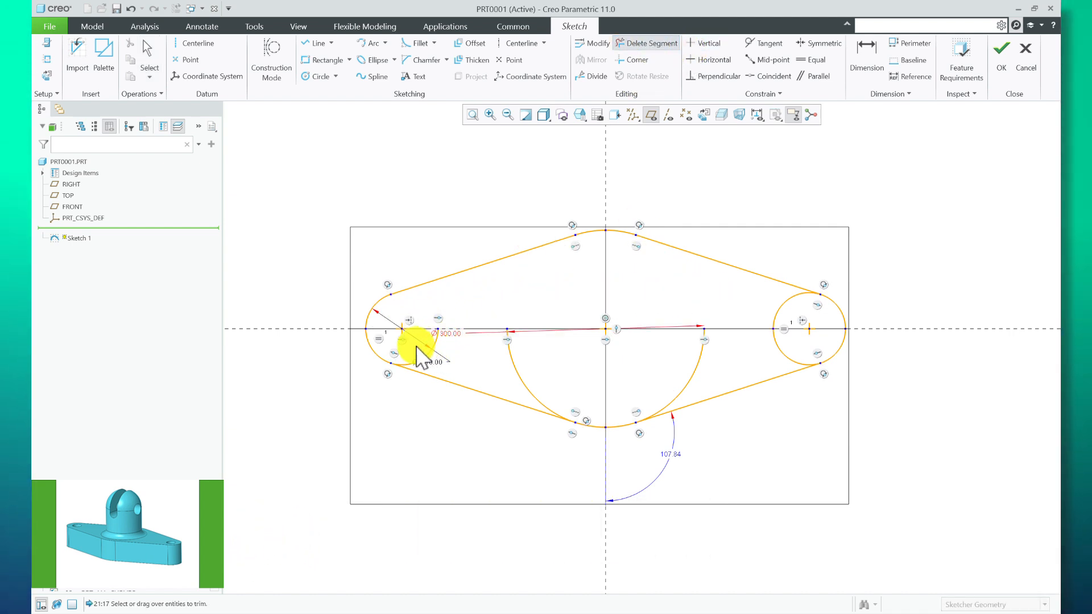
{"action": "mouse_move", "coordinate": [417, 347]}
{"action": "left_mouse_down"}
{"action": "mouse_move", "coordinate": [503, 360]}
{"action": "mouse_move", "coordinate": [774, 360]}
{"action": "mouse_move", "coordinate": [792, 336]}
{"action": "mouse_move", "coordinate": [781, 316]}
{"action": "left_mouse_up"}
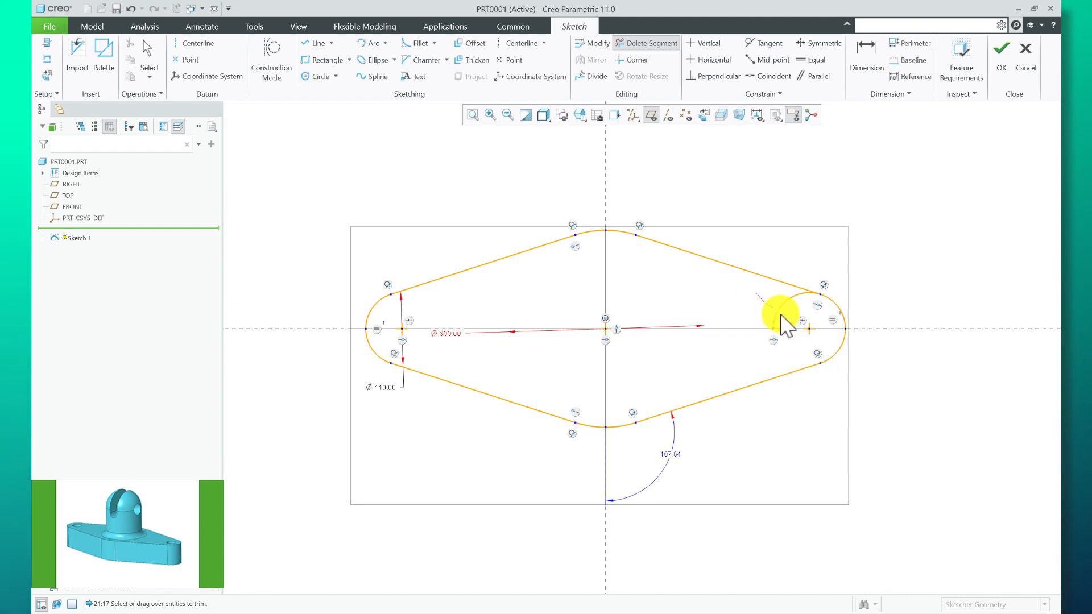
{"action": "middle_click", "coordinate": [412, 164]}
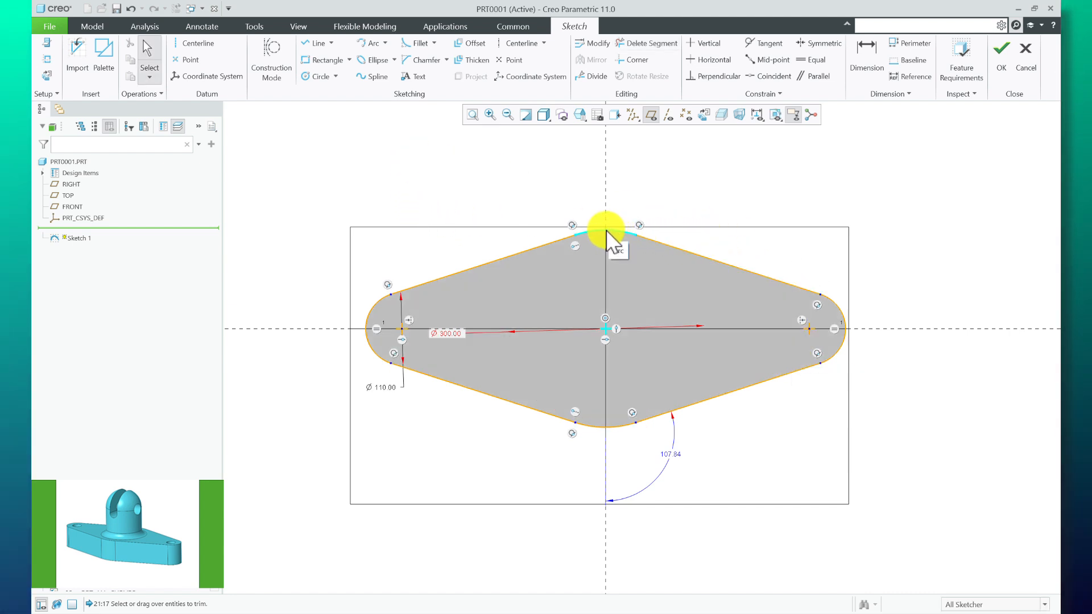
Try to move the profile's upper and lower arcs, and finish the sketch
{"action": "left_click_drag", "start_coordinate": [606, 230], "coordinate": [607, 219]}
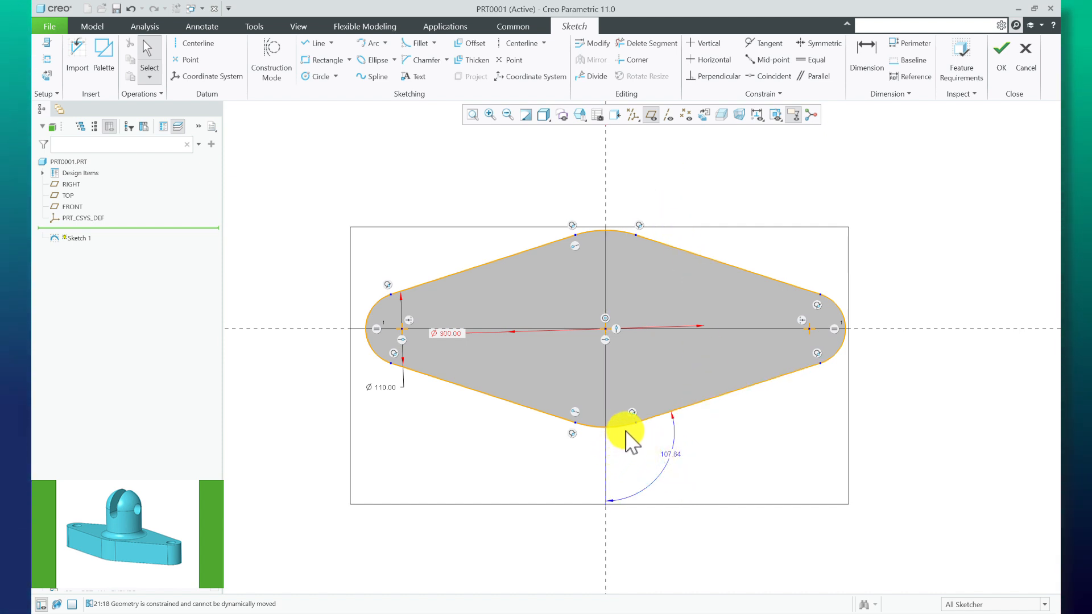
{"action": "left_click_drag", "start_coordinate": [635, 426], "coordinate": [629, 438]}
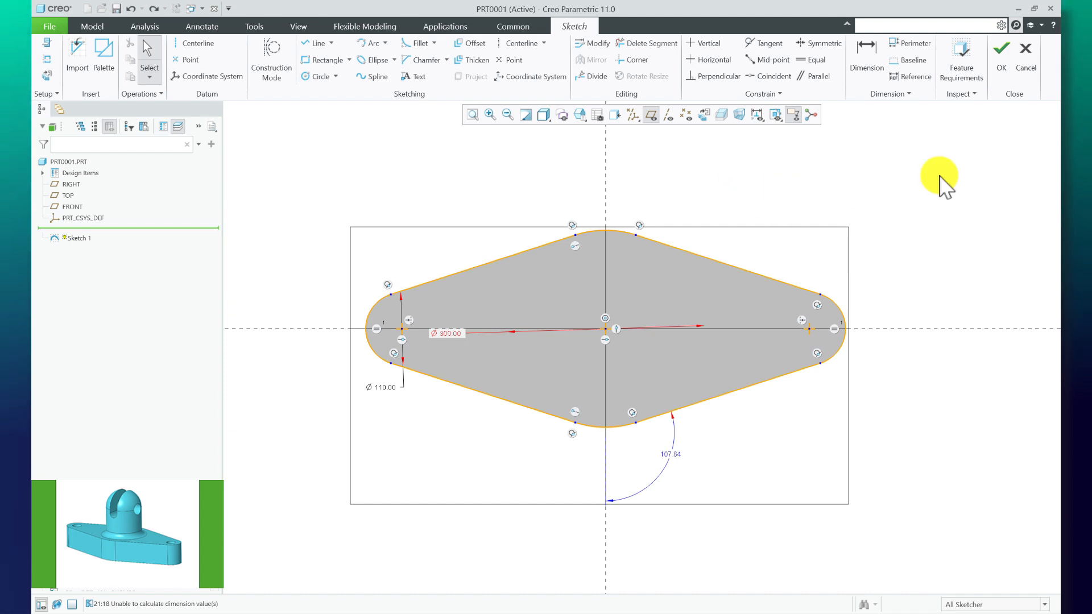
{"action": "left_click", "coordinate": [1001, 61]}
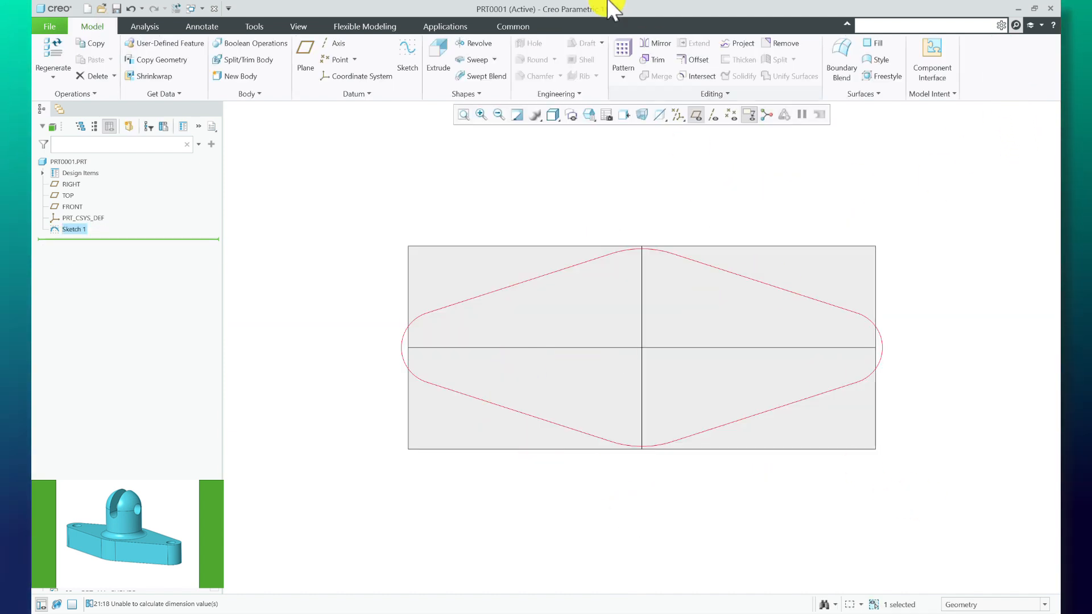
Extrude the base profile sketch upward as a solid with a depth of 110
{"action": "left_click", "coordinate": [71, 229]}
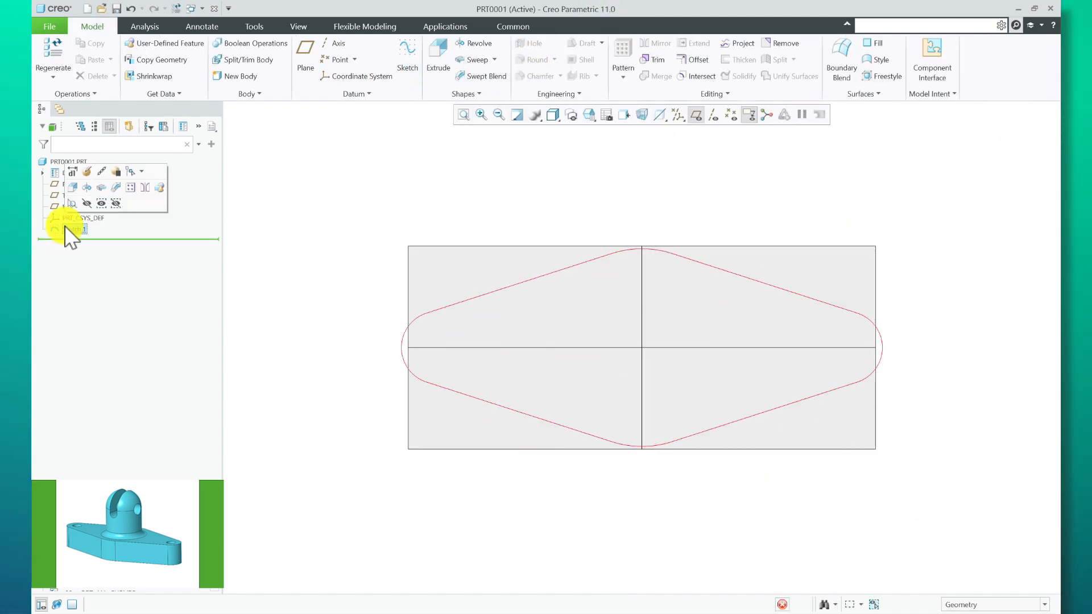
{"action": "left_click", "coordinate": [434, 48]}
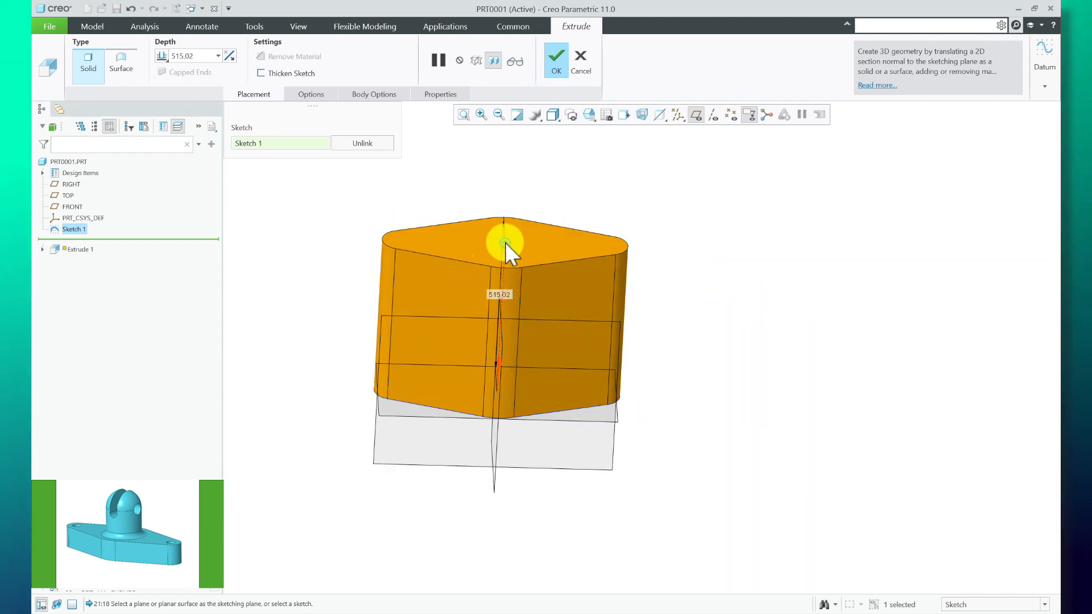
{"action": "left_click_drag", "start_coordinate": [505, 242], "coordinate": [477, 350]}
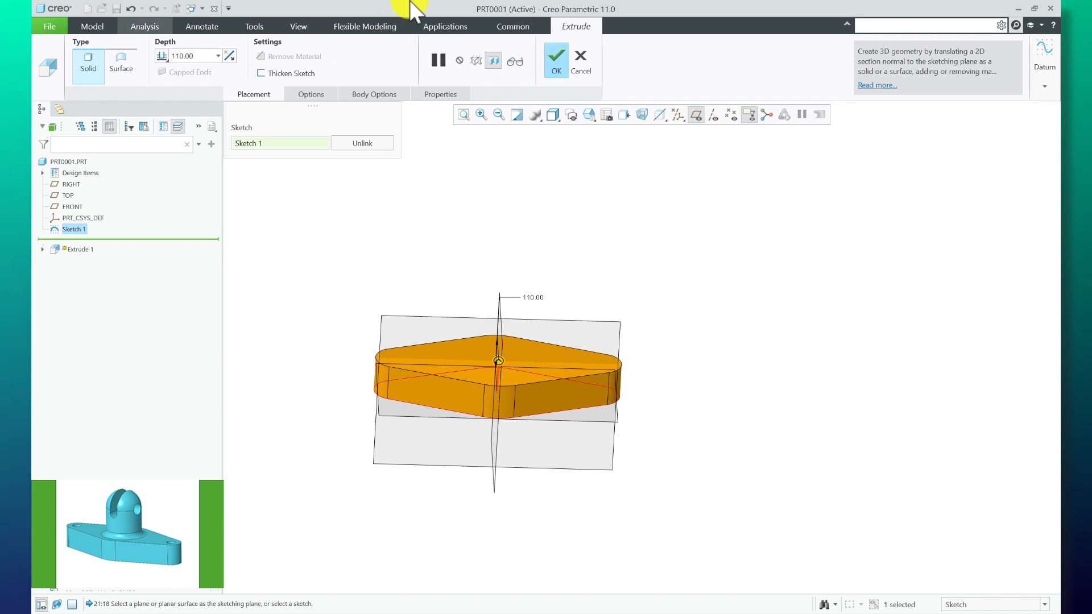
{"action": "left_click", "coordinate": [560, 59]}
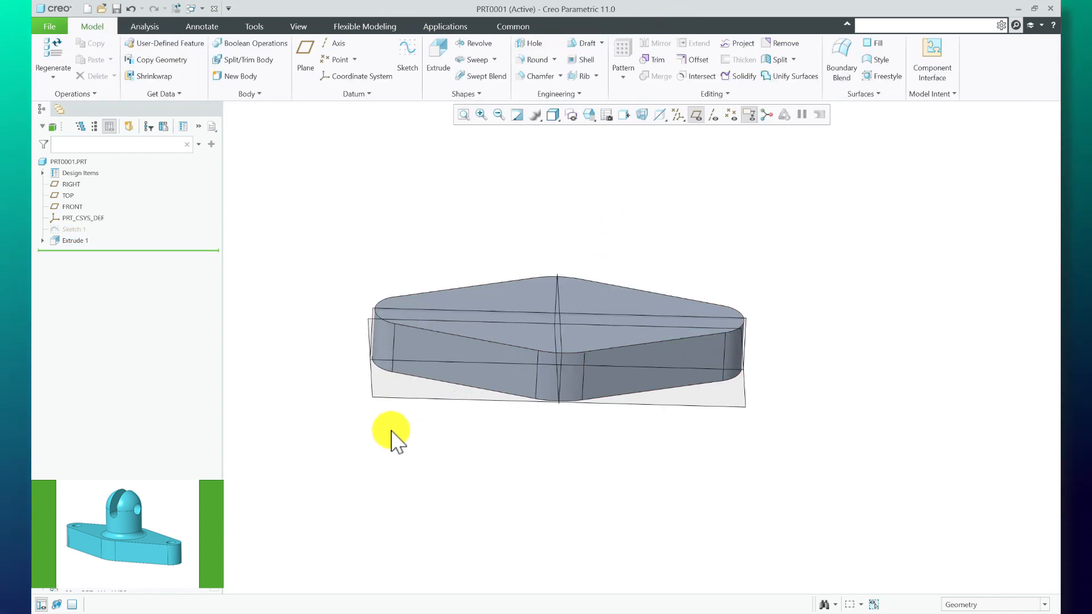
{"action": "middle_click_drag", "start_coordinate": [391, 439], "coordinate": [414, 463]}
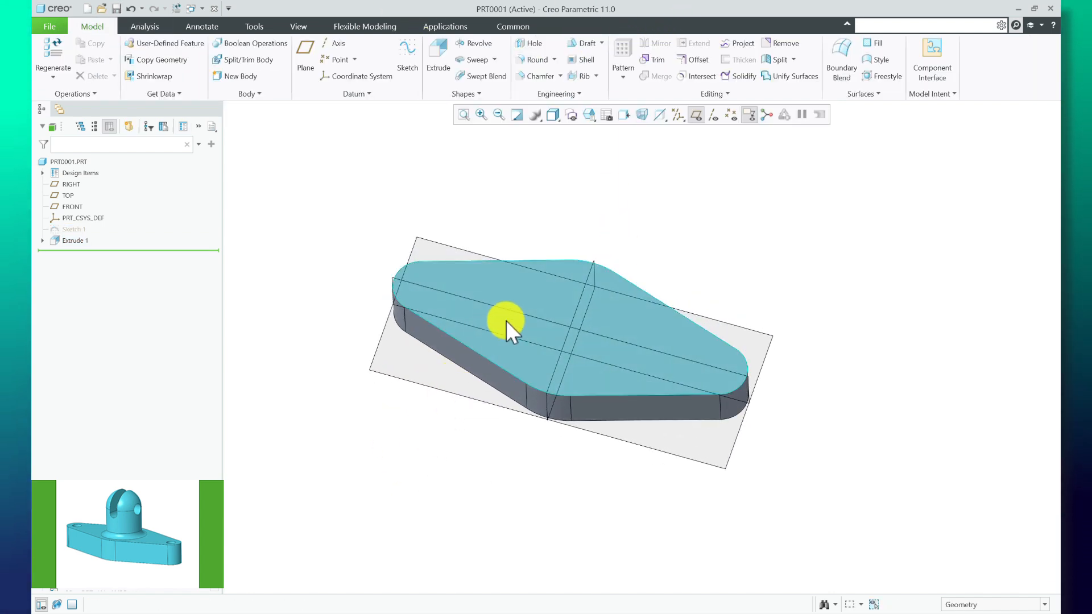
{"action": "mouse_move", "coordinate": [514, 398]}
{"action": "middle_mouse_down"}
{"action": "mouse_move", "coordinate": [506, 459]}
{"action": "mouse_move", "coordinate": [485, 407]}
{"action": "mouse_move", "coordinate": [507, 353]}
{"action": "mouse_move", "coordinate": [444, 359]}
{"action": "mouse_move", "coordinate": [488, 432]}
{"action": "mouse_move", "coordinate": [456, 429]}
{"action": "mouse_move", "coordinate": [445, 402]}
{"action": "middle_mouse_up"}
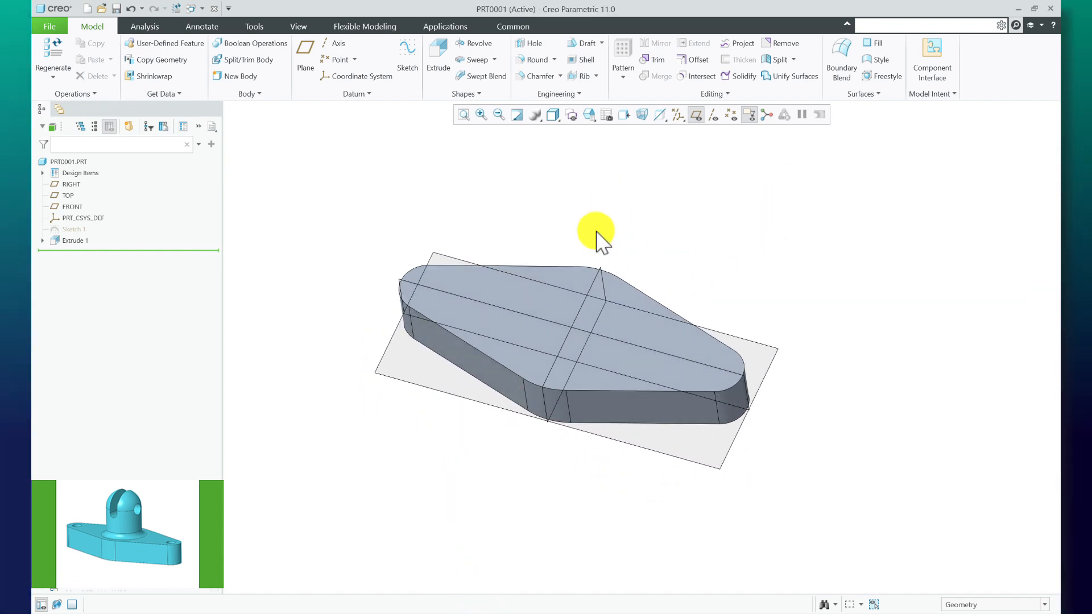
{"action": "middle_click_drag", "start_coordinate": [597, 233], "coordinate": [477, 569]}
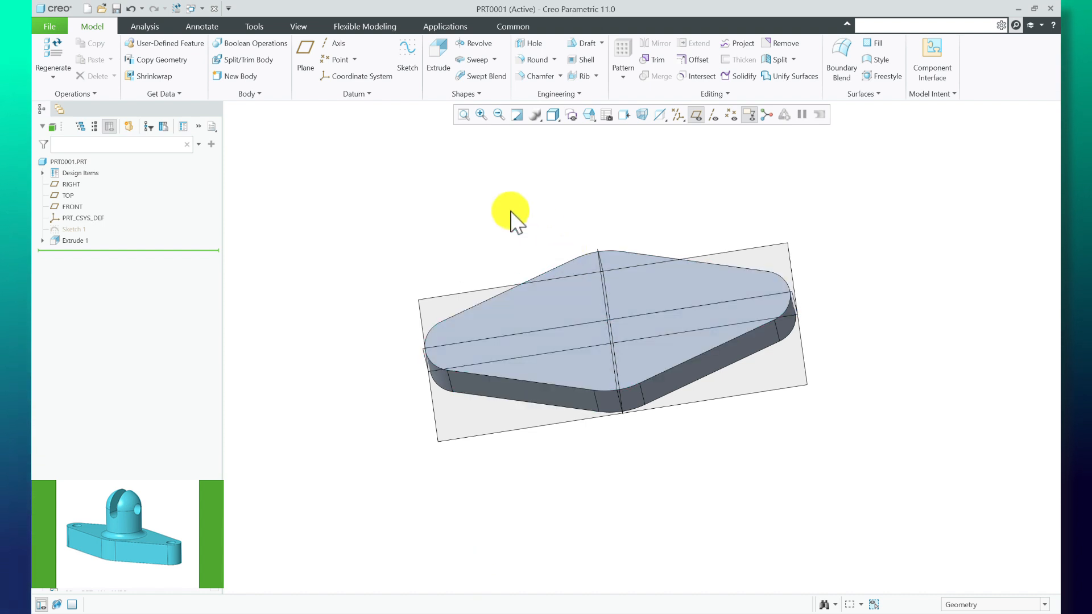
Start an extrusion on the TOP plane and sketch a circle about 189 in diameter, centred on the origin
{"action": "middle_click_drag", "start_coordinate": [564, 309], "coordinate": [483, 350]}
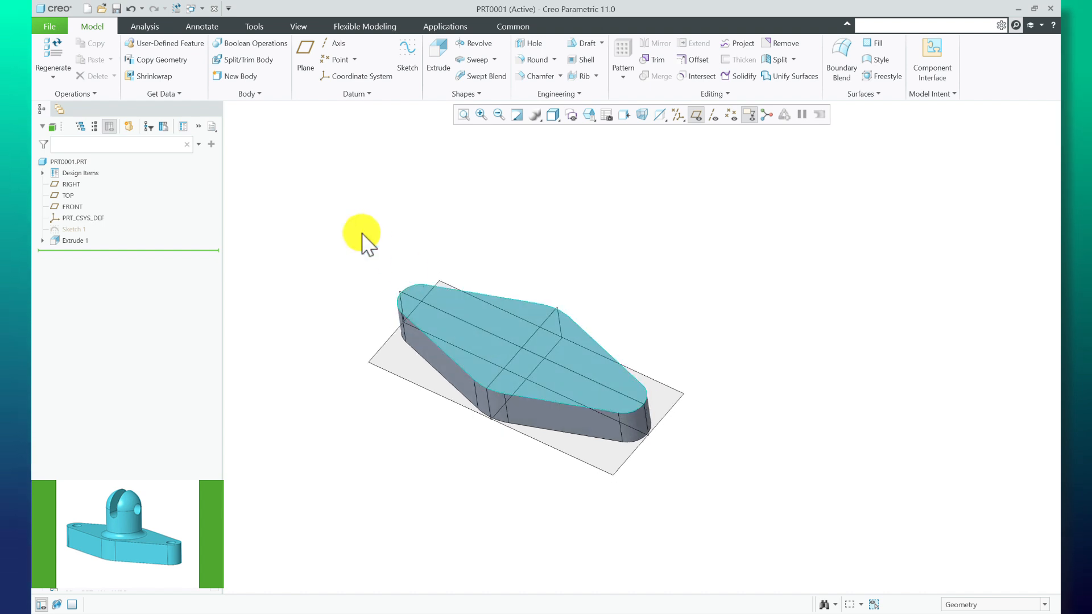
{"action": "left_click", "coordinate": [434, 54]}
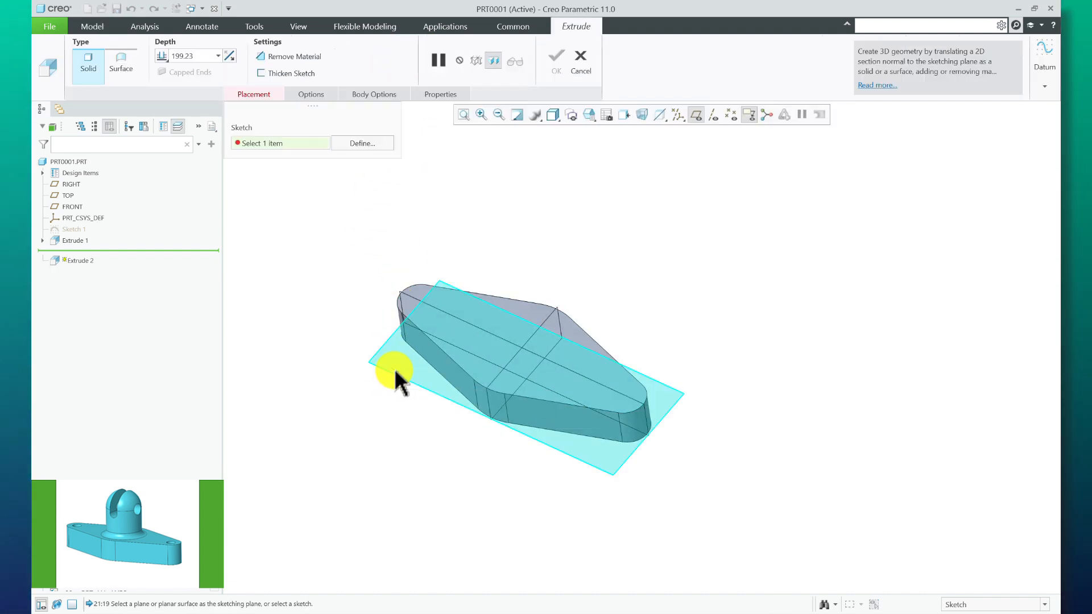
{"action": "left_click", "coordinate": [396, 372]}
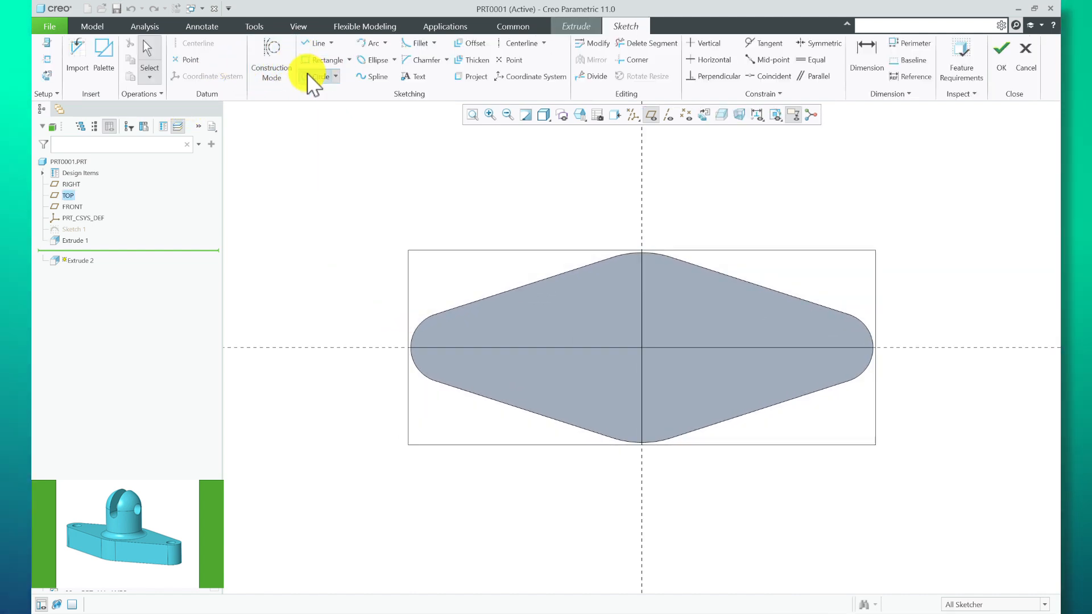
{"action": "left_click", "coordinate": [310, 75]}
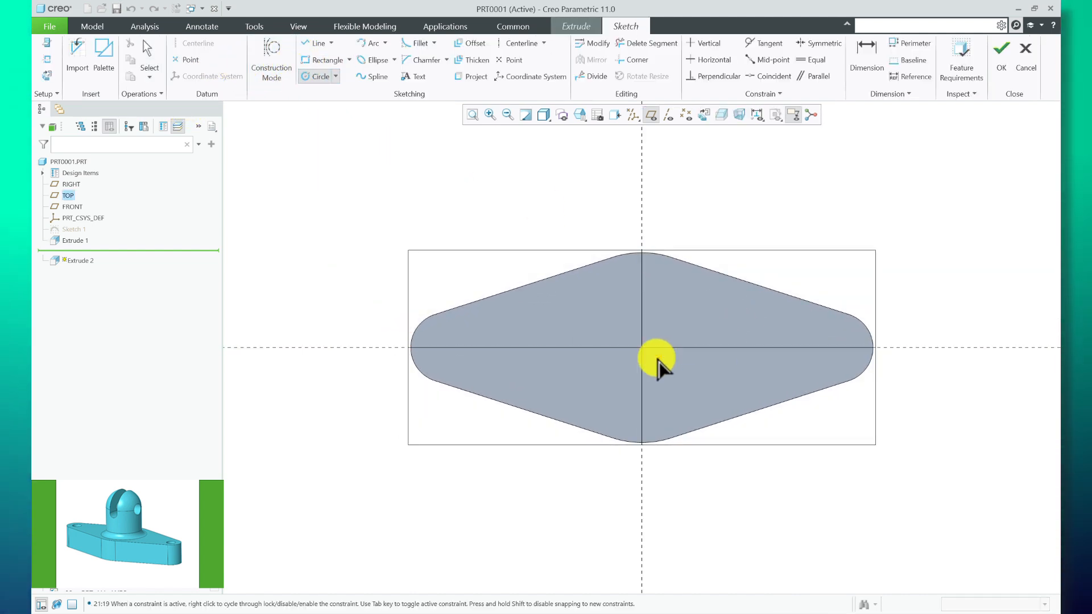
{"action": "left_click", "coordinate": [703, 347]}
{"action": "middle_click", "coordinate": [700, 237]}
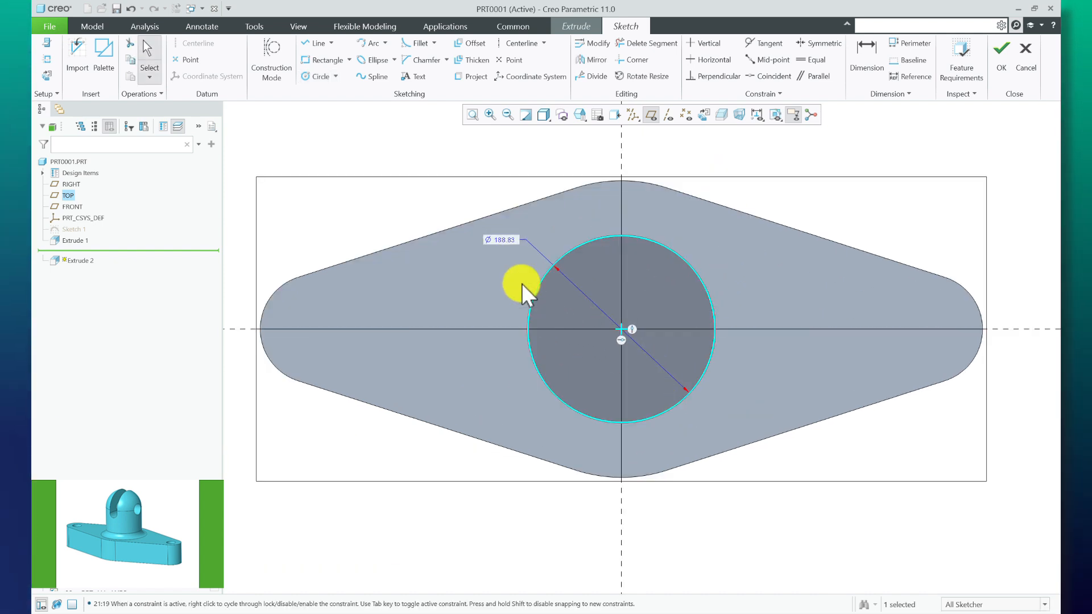
Set the central circle's diameter to 190, move its dimension clear of the plate, and finish the sketch
{"action": "left_click", "coordinate": [506, 238]}
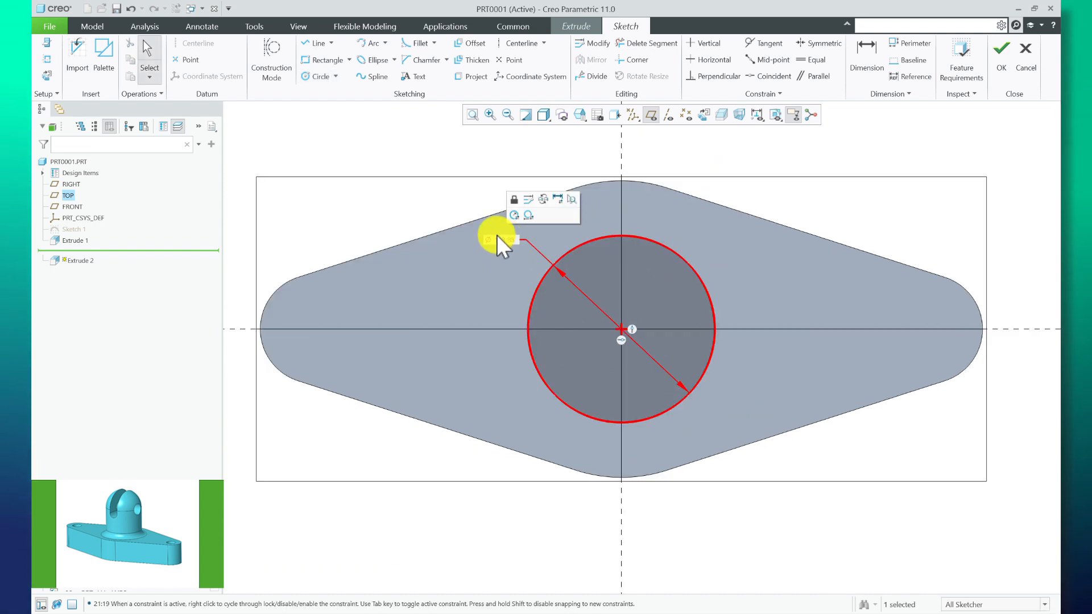
{"action": "double_click", "coordinate": [497, 239]}
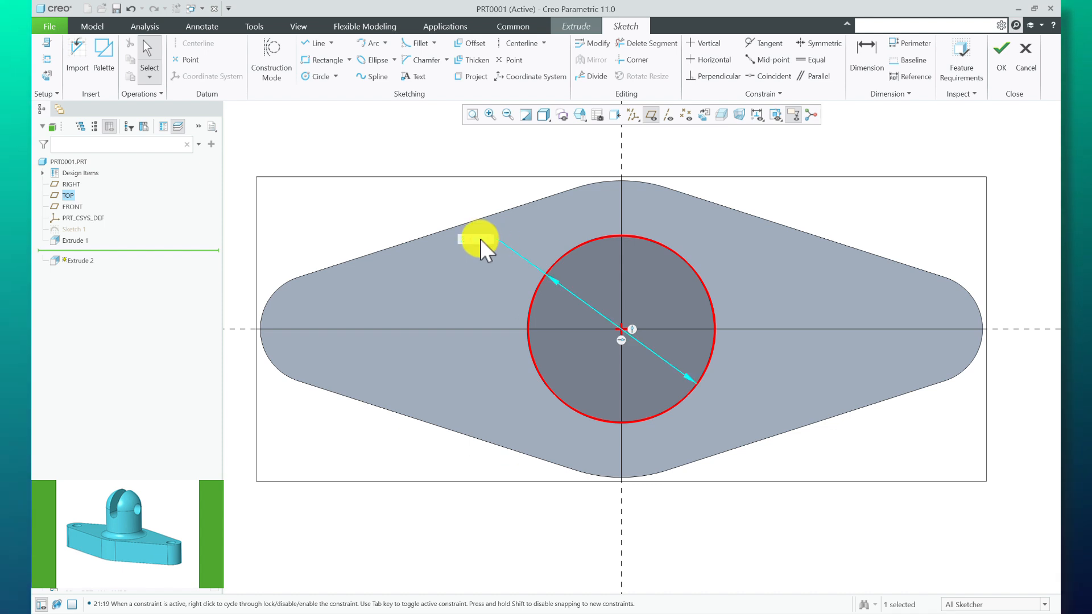
{"action": "type", "text": "190"}
{"action": "key", "text": "Return"}
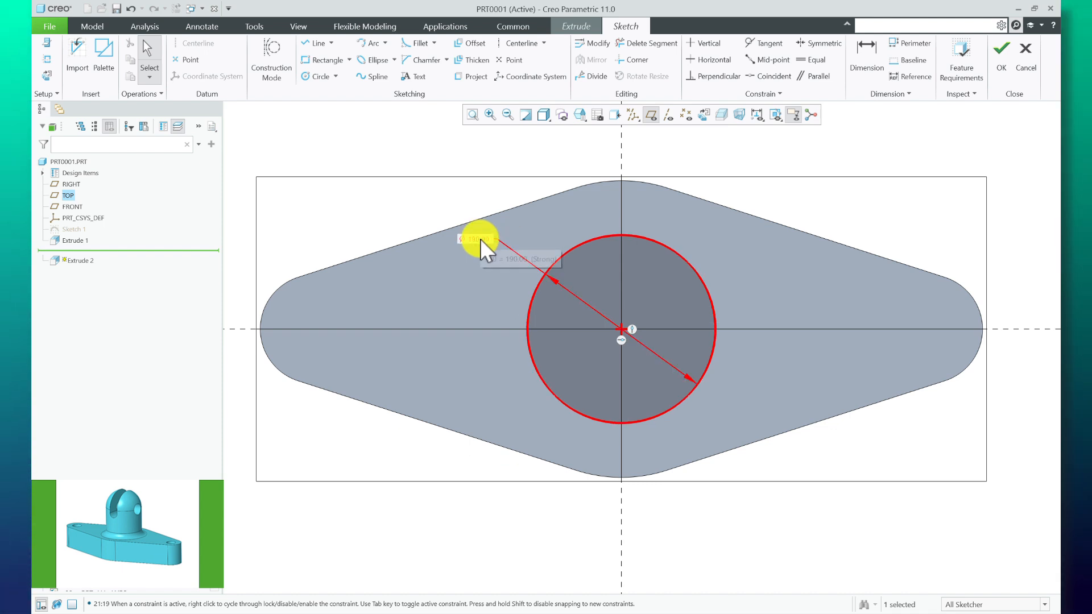
{"action": "left_click_drag", "start_coordinate": [480, 238], "coordinate": [481, 165]}
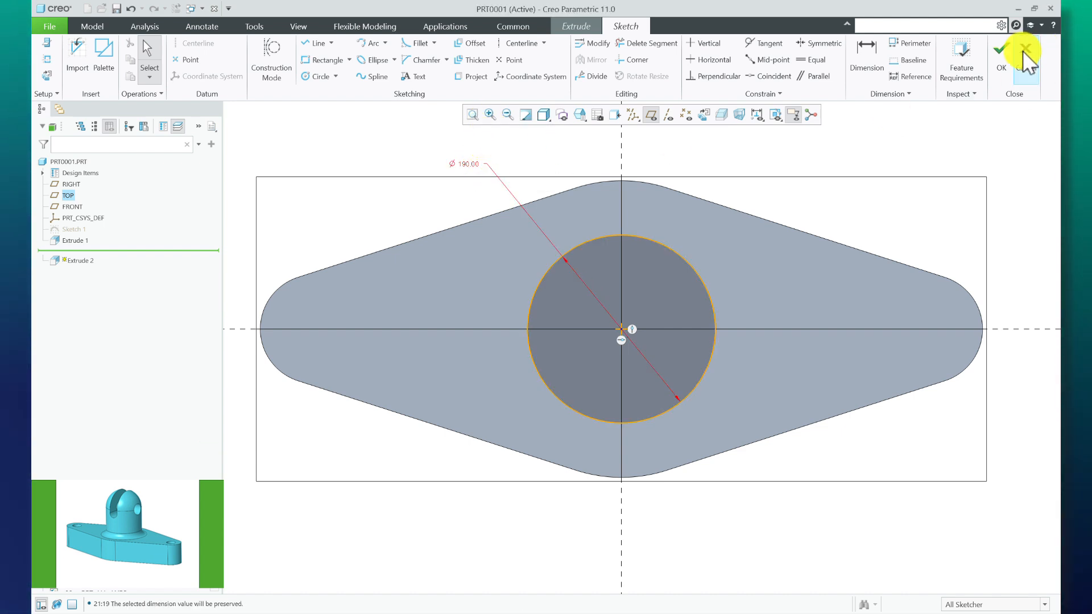
{"action": "left_click", "coordinate": [1002, 52]}
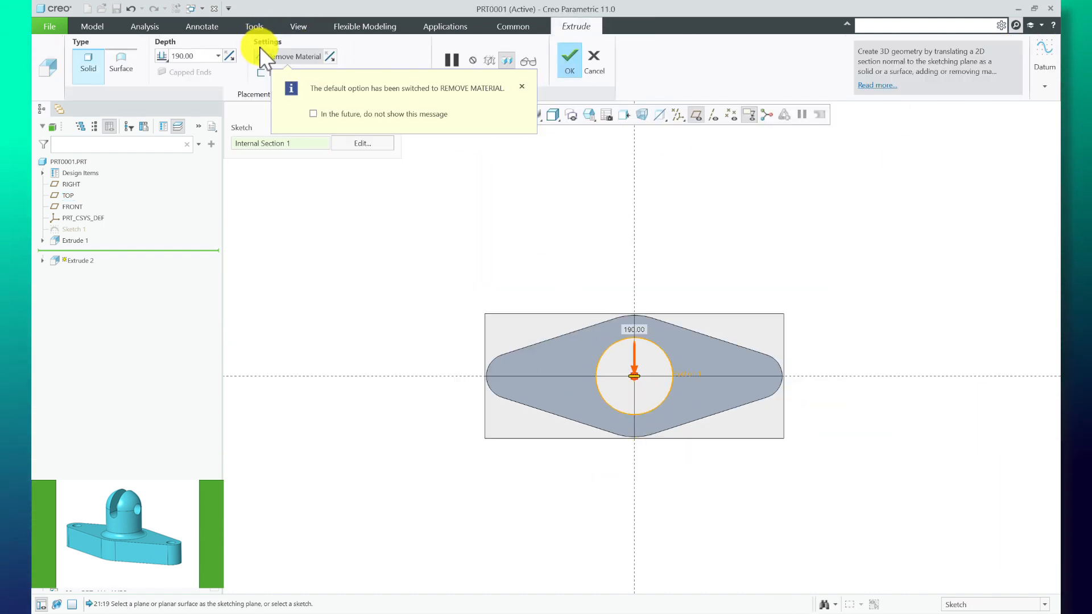
Extrude the central circle upward as added solid material, about 260.5 deep, to form the boss
{"action": "left_click", "coordinate": [261, 56]}
{"action": "middle_click_drag", "start_coordinate": [677, 329], "coordinate": [675, 236]}
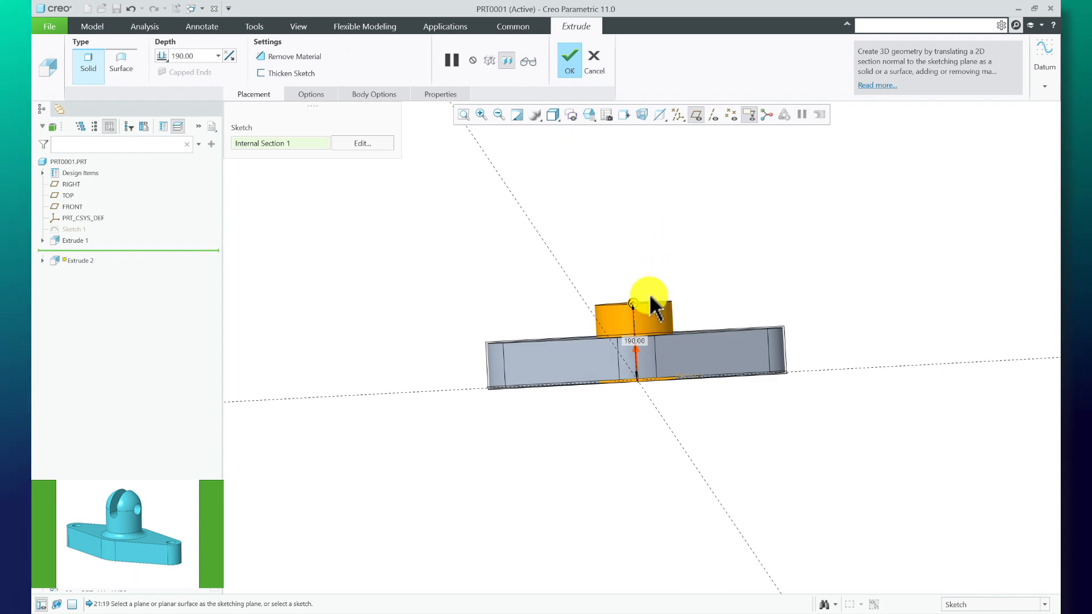
{"action": "left_click_drag", "start_coordinate": [633, 299], "coordinate": [633, 277]}
{"action": "middle_click_drag", "start_coordinate": [743, 237], "coordinate": [631, 215]}
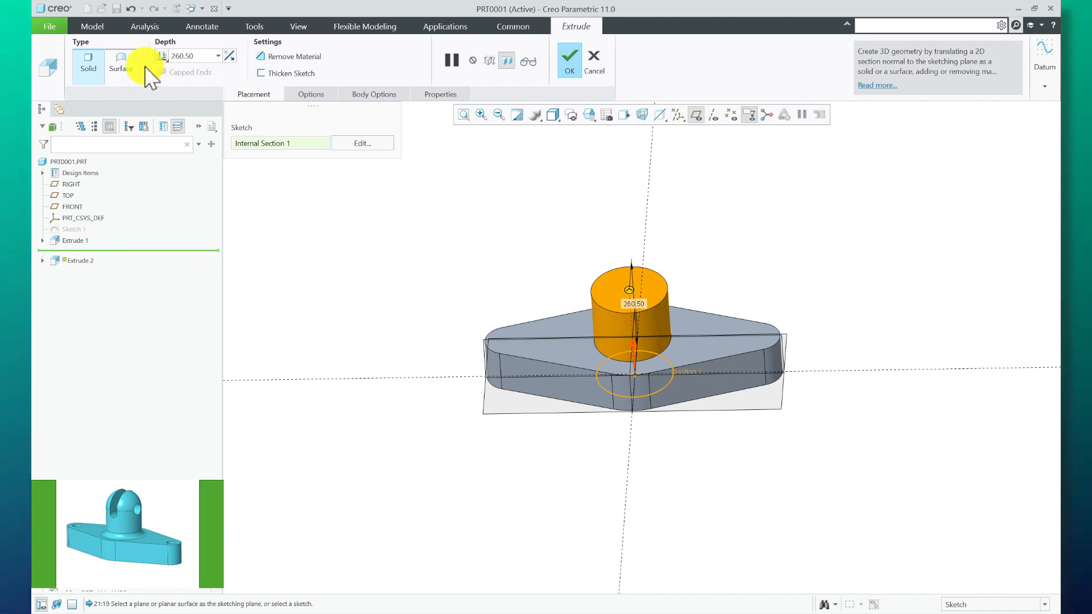
{"action": "left_click", "coordinate": [558, 64]}
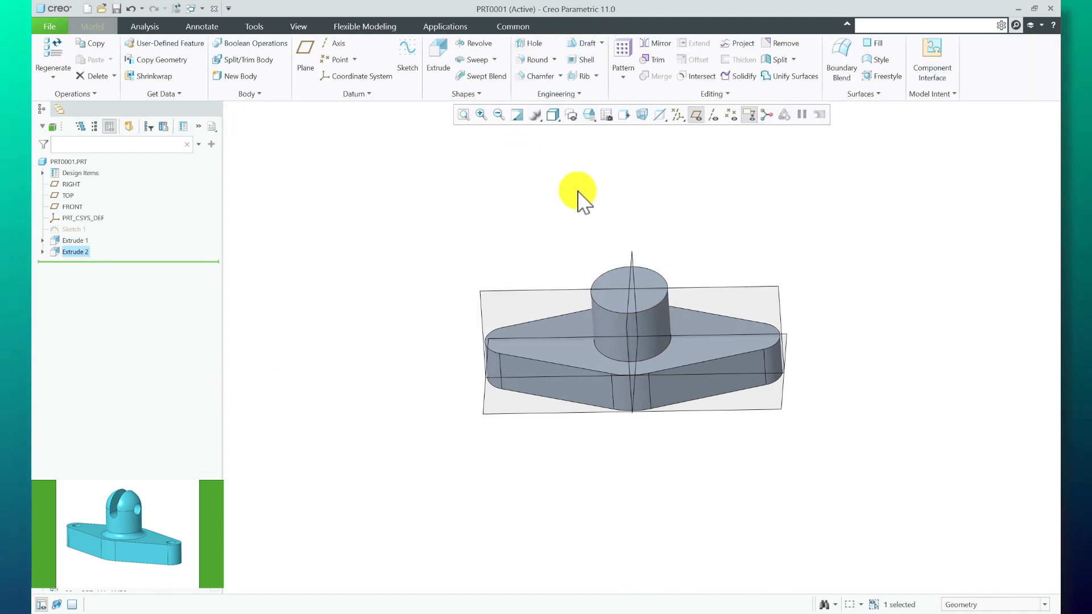
Round the edge where the cylindrical boss meets the base plate, enlarging the radius beyond 10
{"action": "mouse_move", "coordinate": [631, 341]}
{"action": "middle_mouse_down"}
{"action": "mouse_move", "coordinate": [640, 360]}
{"action": "mouse_move", "coordinate": [647, 328]}
{"action": "mouse_move", "coordinate": [639, 353]}
{"action": "mouse_move", "coordinate": [626, 333]}
{"action": "middle_mouse_up"}
{"action": "scroll", "coordinate": [706, 377], "scroll_direction": "up", "scroll_amount": 3}
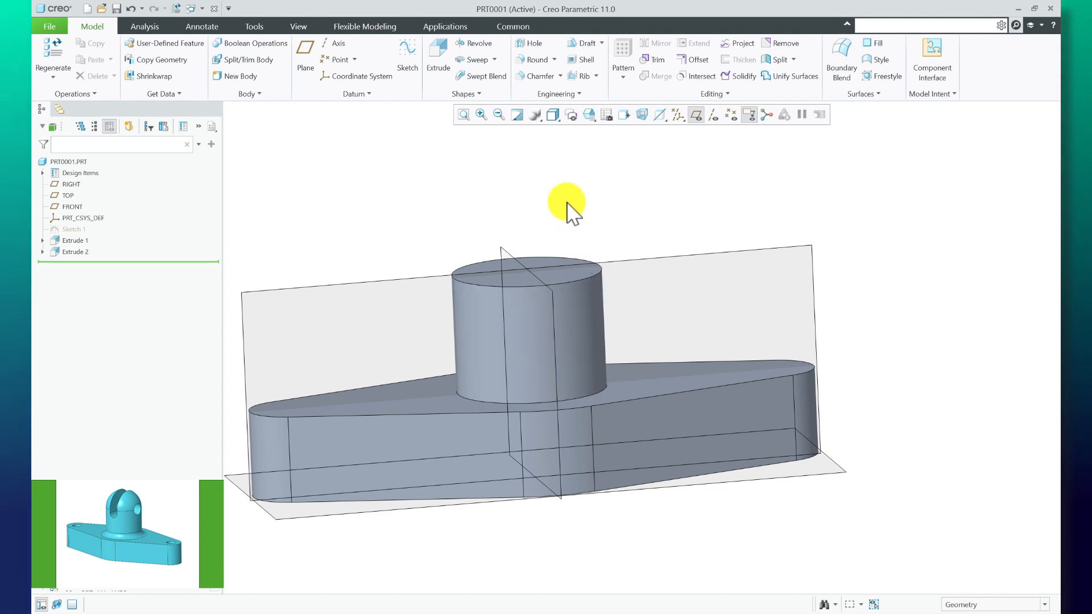
{"action": "scroll", "coordinate": [569, 211], "scroll_direction": "down", "scroll_amount": 3}
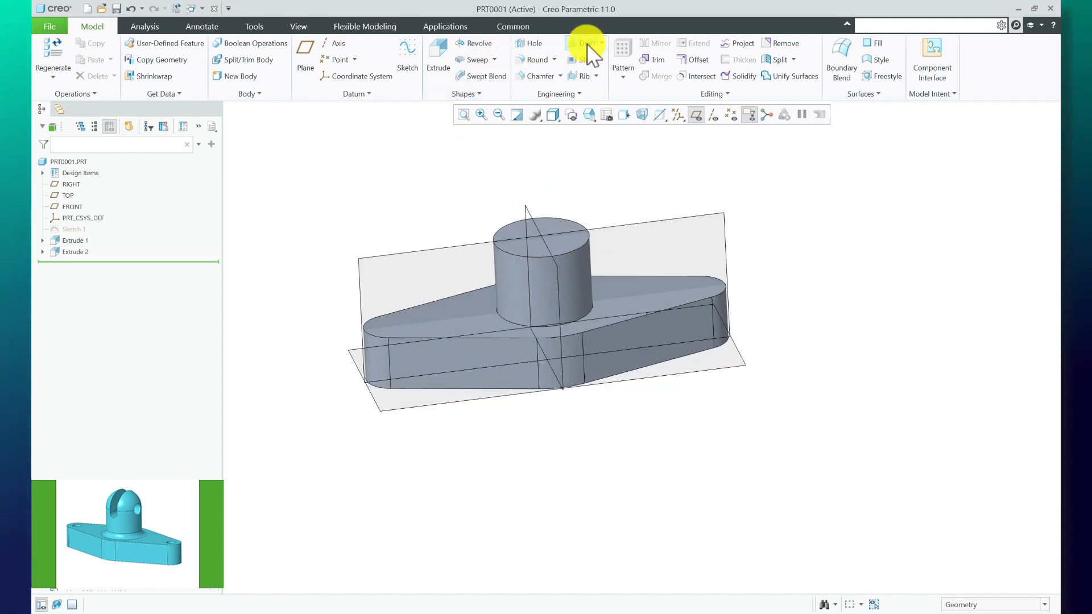
{"action": "left_click", "coordinate": [534, 59]}
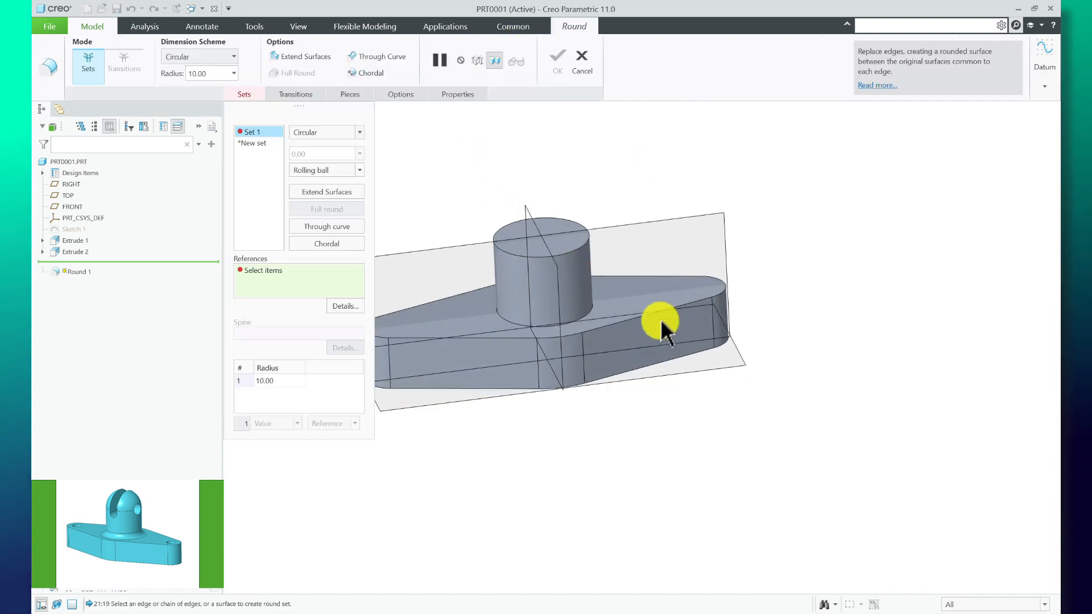
{"action": "left_click", "coordinate": [594, 306]}
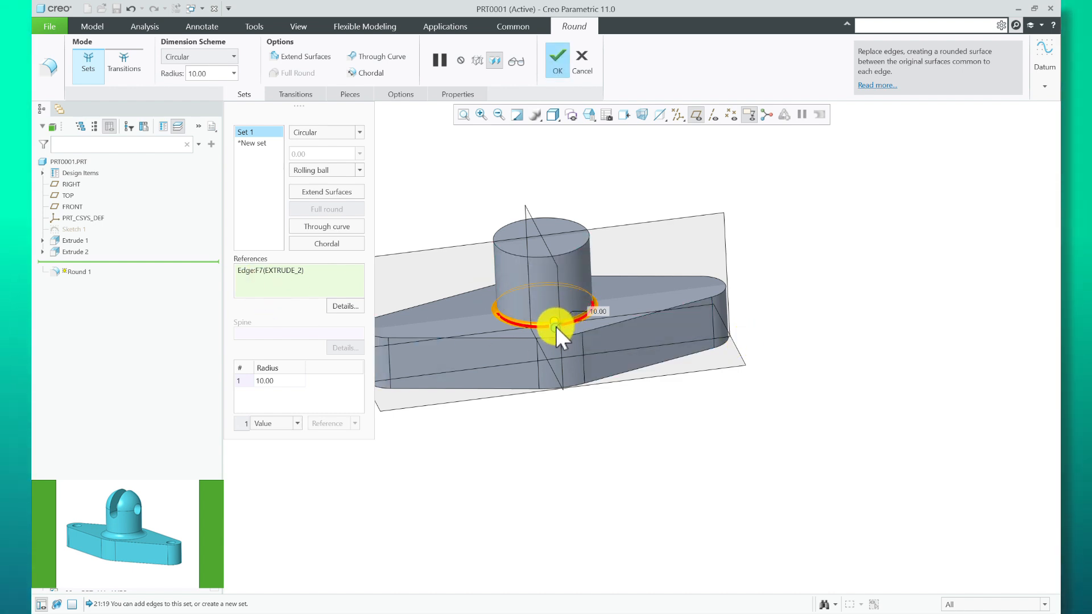
{"action": "left_click_drag", "start_coordinate": [555, 327], "coordinate": [559, 335]}
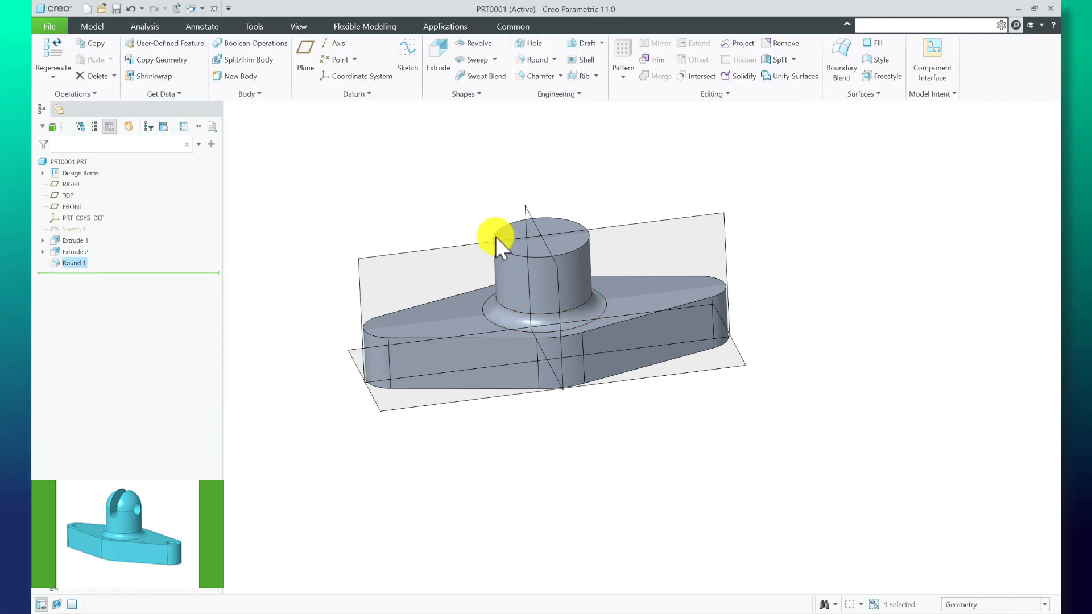
Sketch two equal small circles on the TOP plane, concentric with the plate's rounded ends, and finish the sketch
{"action": "middle_click_drag", "start_coordinate": [557, 301], "coordinate": [424, 242]}
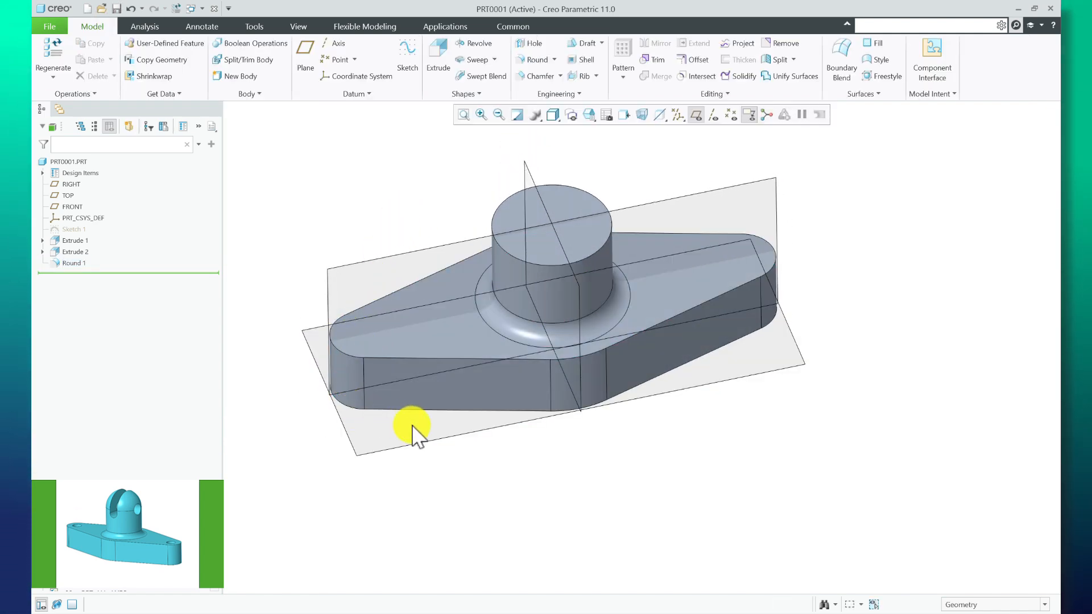
{"action": "left_click", "coordinate": [407, 445]}
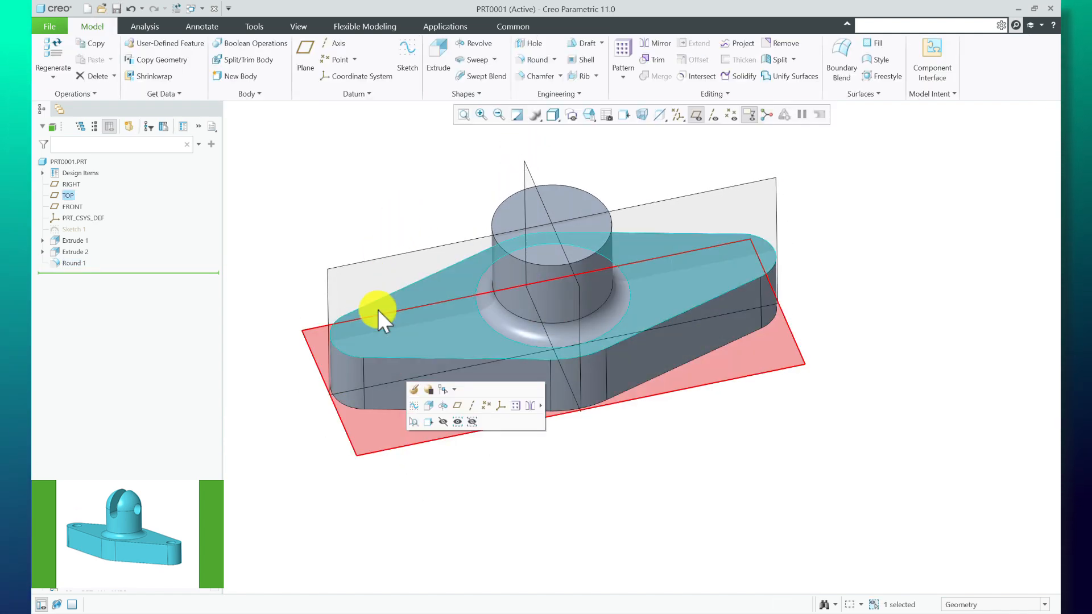
{"action": "left_click", "coordinate": [418, 62]}
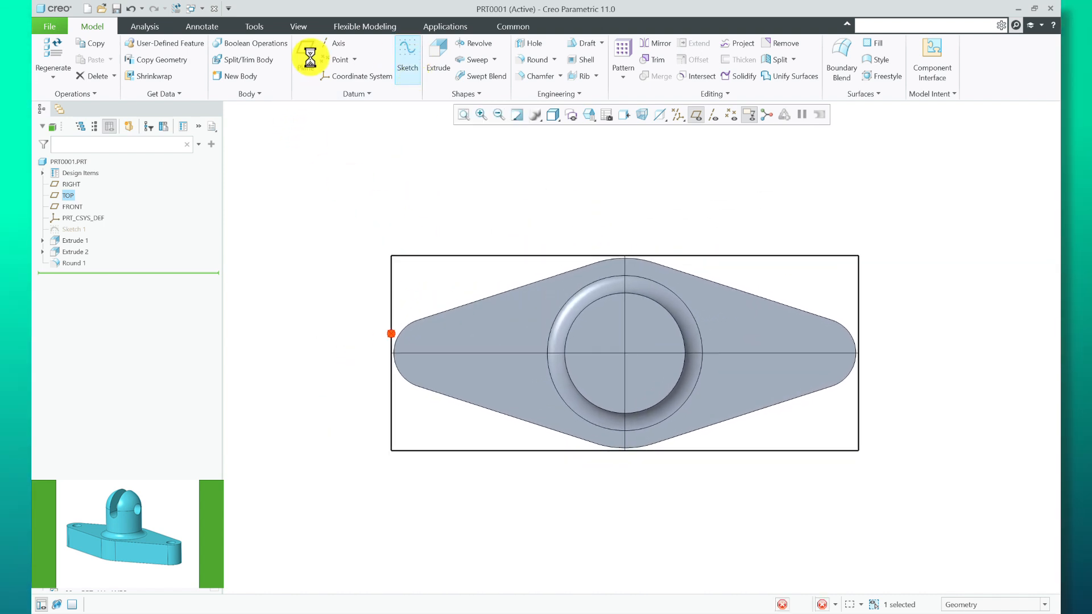
{"action": "left_click", "coordinate": [317, 76]}
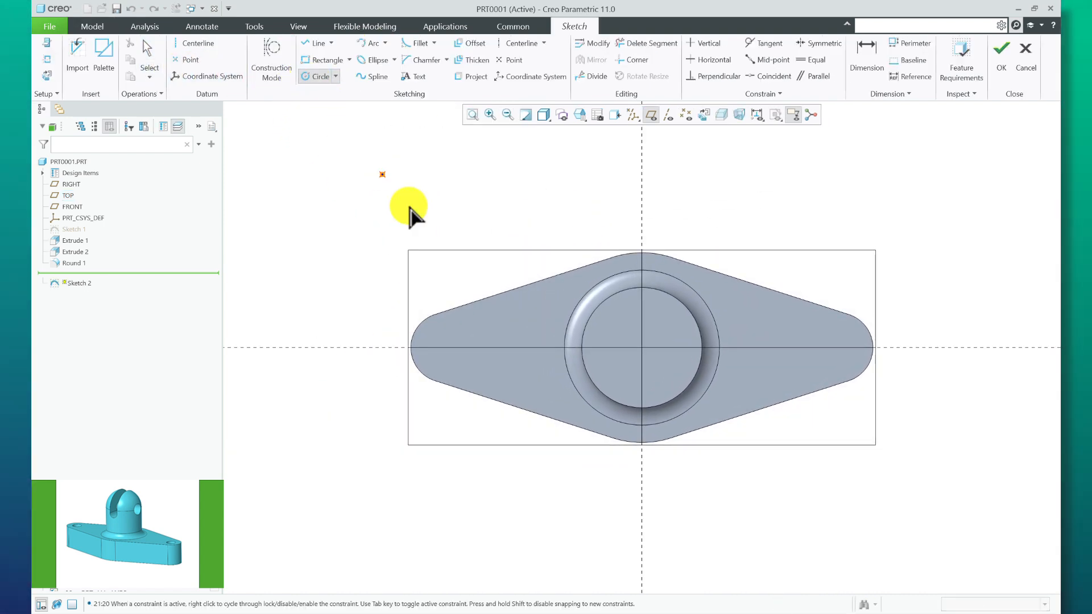
{"action": "left_click", "coordinate": [444, 349]}
{"action": "left_click", "coordinate": [462, 349]}
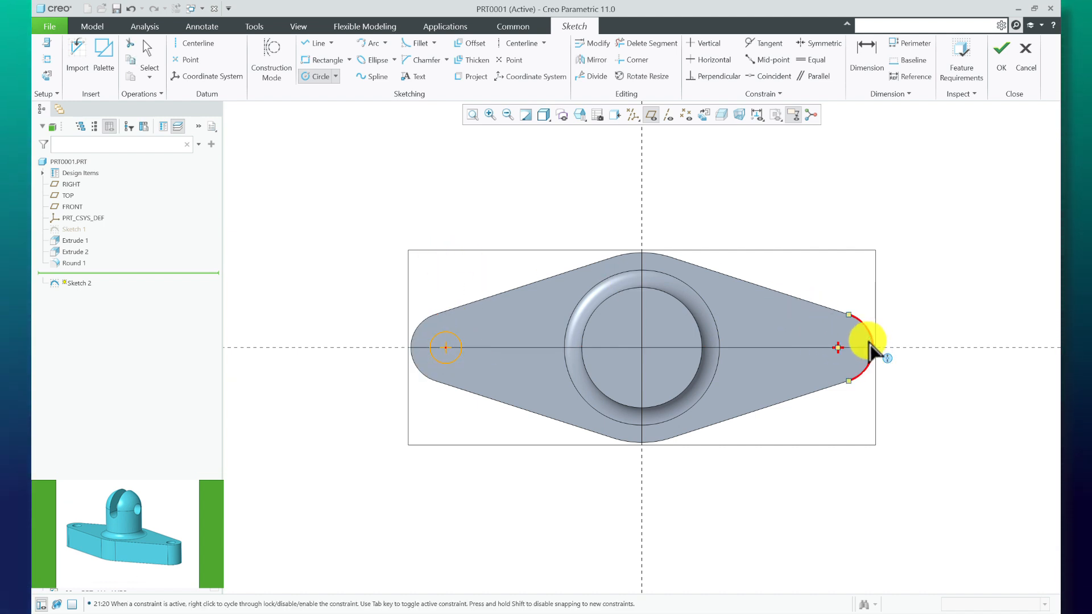
{"action": "left_click", "coordinate": [840, 348]}
{"action": "left_click", "coordinate": [846, 341]}
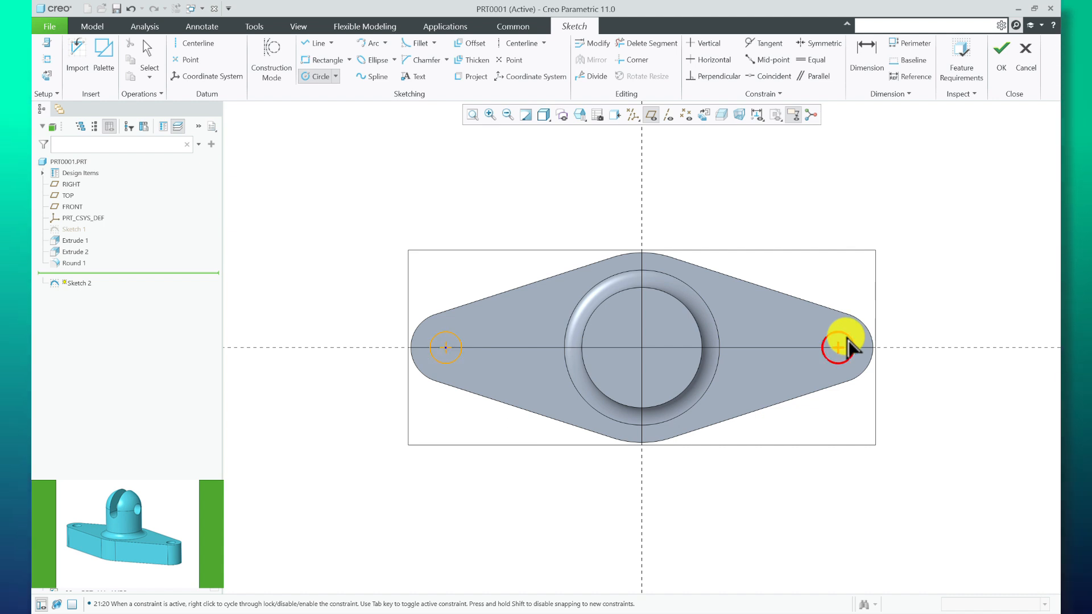
{"action": "middle_click", "coordinate": [881, 126]}
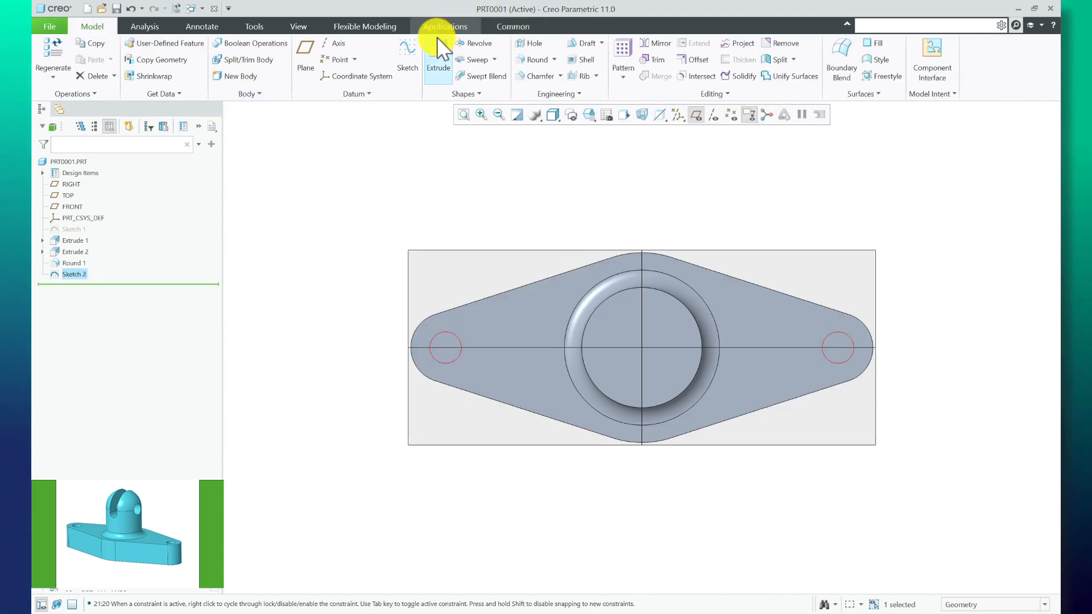
Cut the two small circles through the base plate as a symmetric, material-removing extrusion about 268.6 deep
{"action": "middle_click_drag", "start_coordinate": [574, 383], "coordinate": [571, 307]}
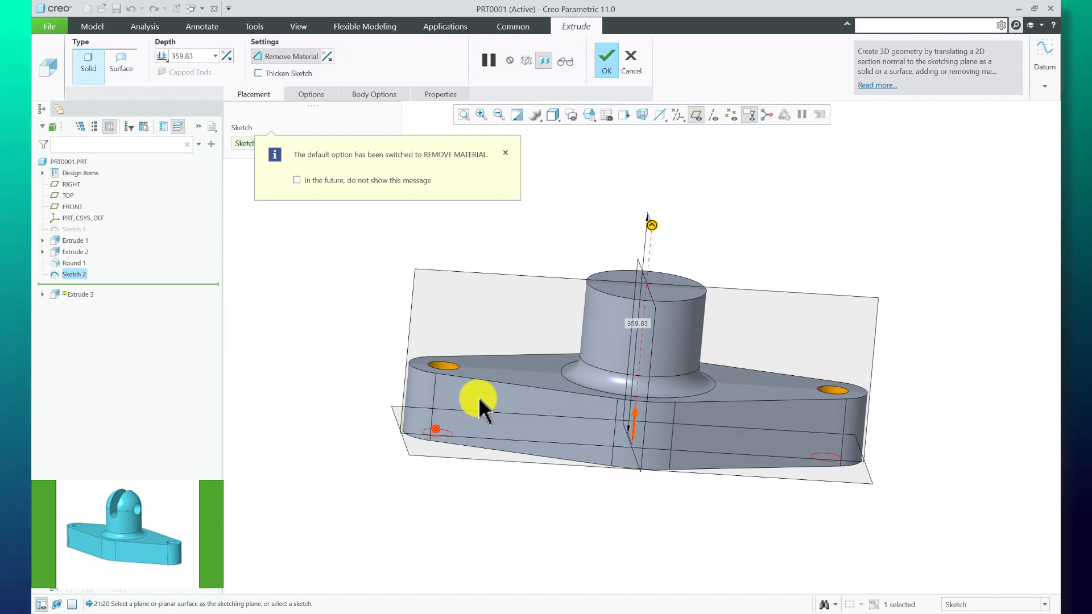
{"action": "middle_click_drag", "start_coordinate": [478, 398], "coordinate": [427, 341]}
{"action": "left_click", "coordinate": [277, 57]}
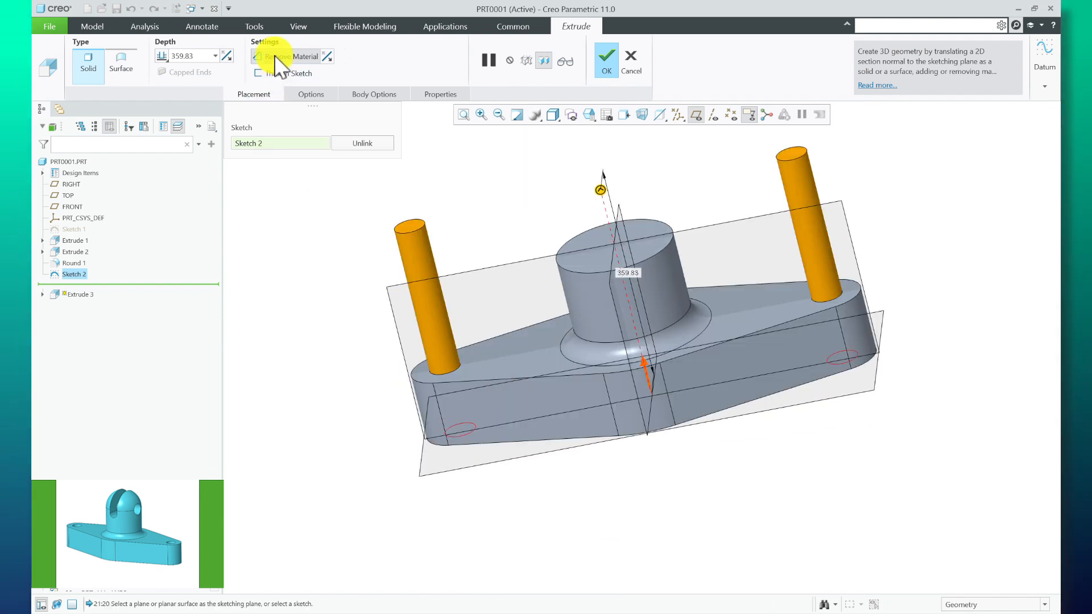
{"action": "left_click", "coordinate": [277, 57]}
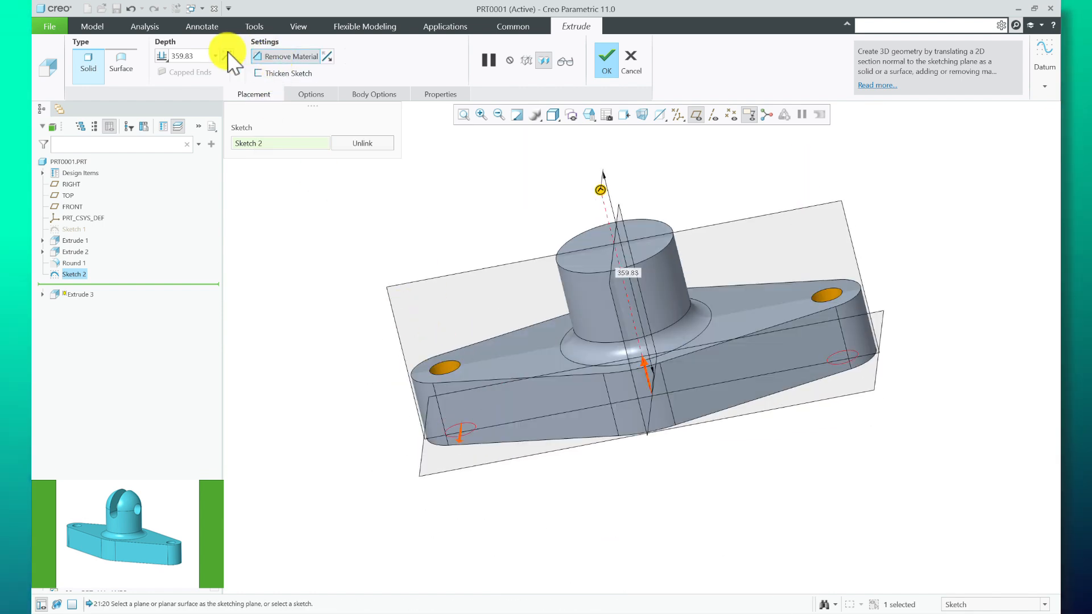
{"action": "left_click", "coordinate": [163, 56]}
{"action": "left_click", "coordinate": [187, 83]}
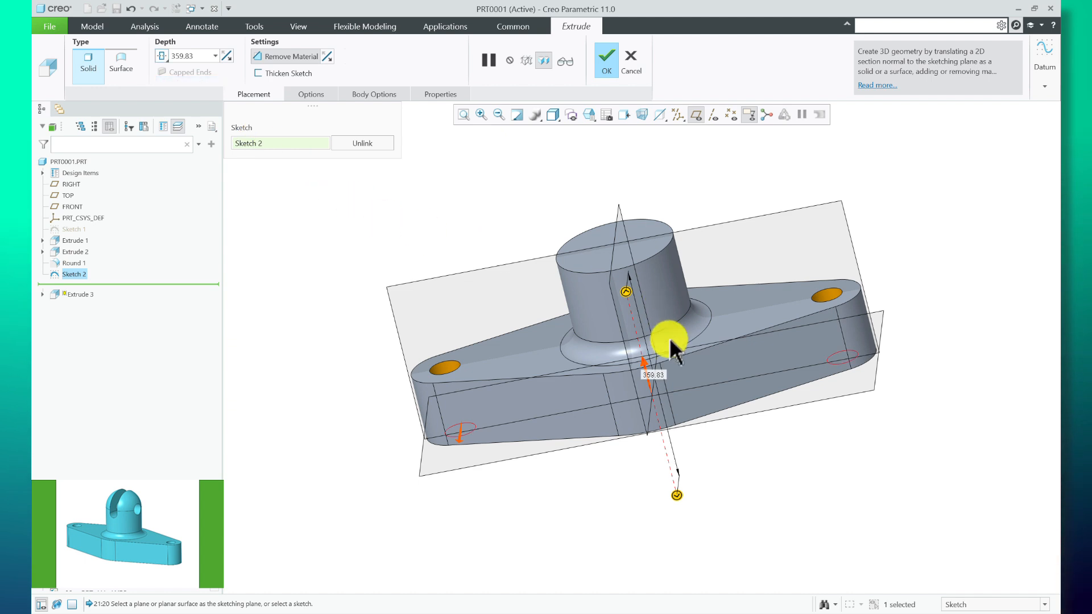
{"action": "mouse_move", "coordinate": [678, 491]}
{"action": "left_mouse_down"}
{"action": "mouse_move", "coordinate": [666, 441]}
{"action": "mouse_move", "coordinate": [676, 469]}
{"action": "left_mouse_up"}
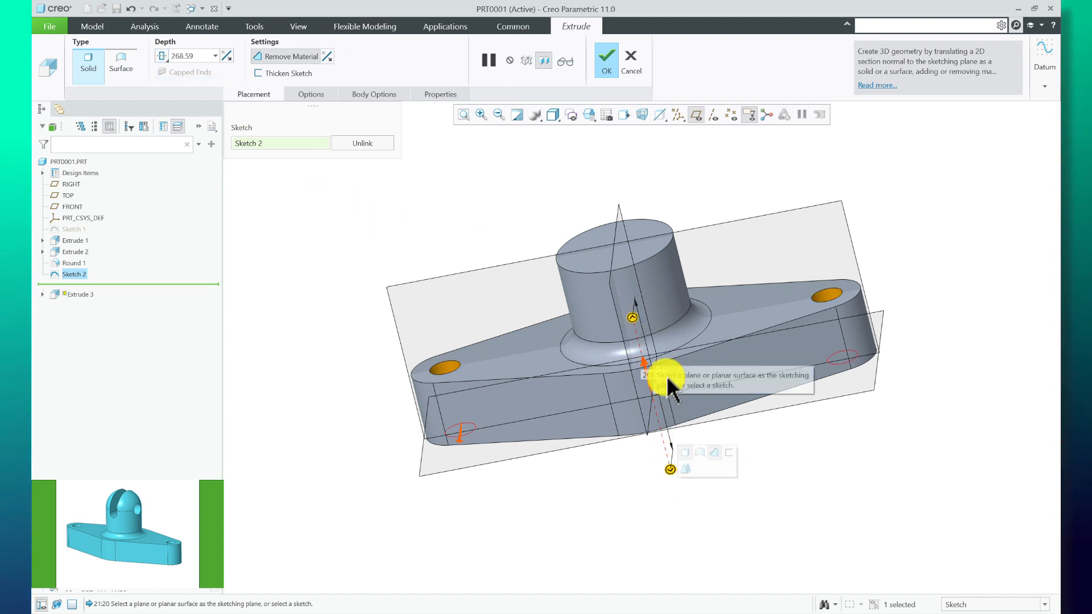
{"action": "mouse_move", "coordinate": [543, 347]}
{"action": "middle_mouse_down"}
{"action": "mouse_move", "coordinate": [646, 305]}
{"action": "mouse_move", "coordinate": [592, 251]}
{"action": "mouse_move", "coordinate": [545, 367]}
{"action": "middle_mouse_up"}
{"action": "scroll", "coordinate": [499, 415], "scroll_direction": "up", "scroll_amount": 2}
{"action": "scroll", "coordinate": [614, 230], "scroll_direction": "down", "scroll_amount": 3}
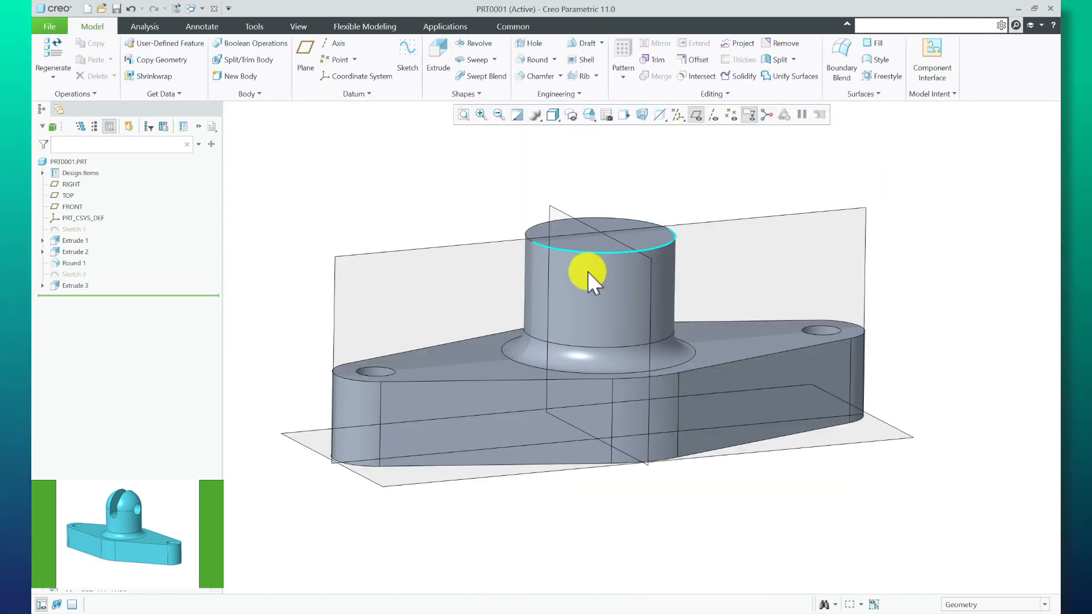
Examine the boss, base and end holes with the datum planes hidden, and show the planes again
{"action": "middle_click_drag", "start_coordinate": [588, 272], "coordinate": [565, 310]}
{"action": "scroll", "coordinate": [488, 340], "scroll_direction": "up", "scroll_amount": 2}
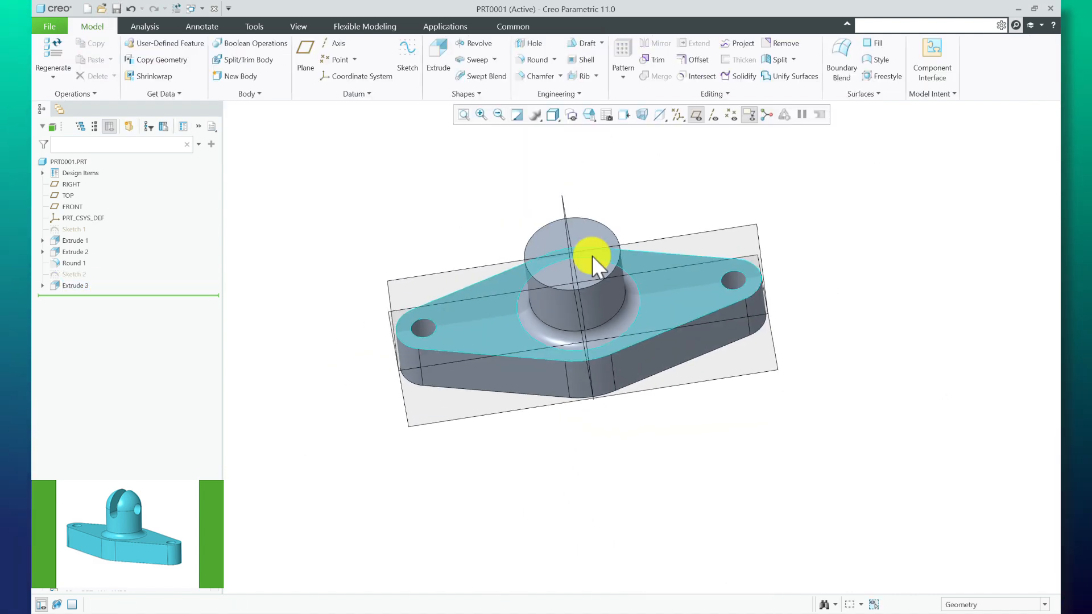
{"action": "left_click", "coordinate": [700, 113]}
{"action": "middle_click_drag", "start_coordinate": [624, 239], "coordinate": [631, 205]}
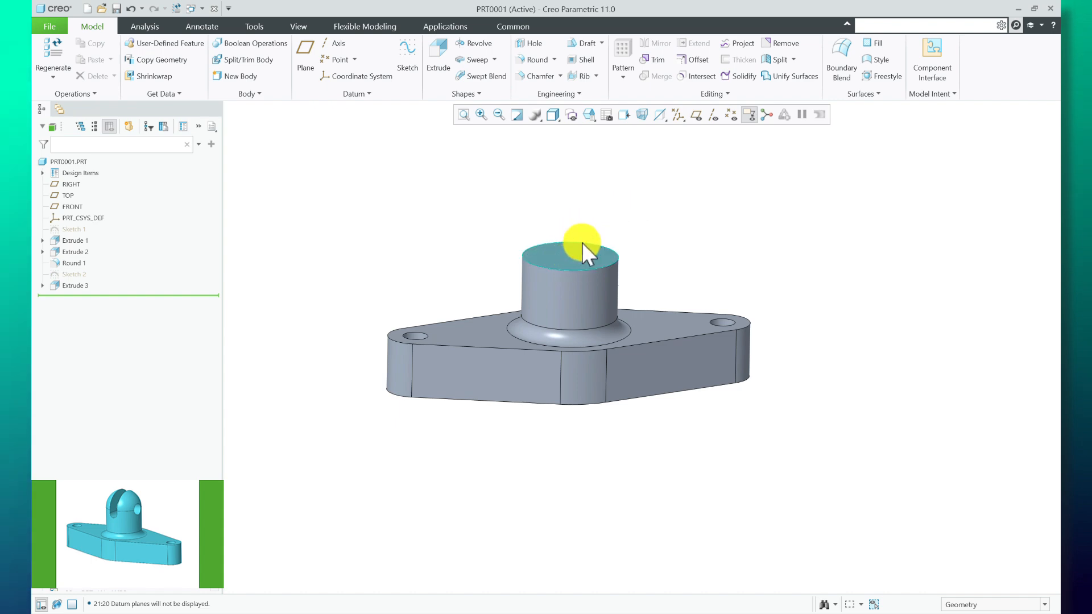
{"action": "middle_click_drag", "start_coordinate": [606, 251], "coordinate": [556, 231]}
{"action": "scroll", "coordinate": [603, 247], "scroll_direction": "down", "scroll_amount": 3}
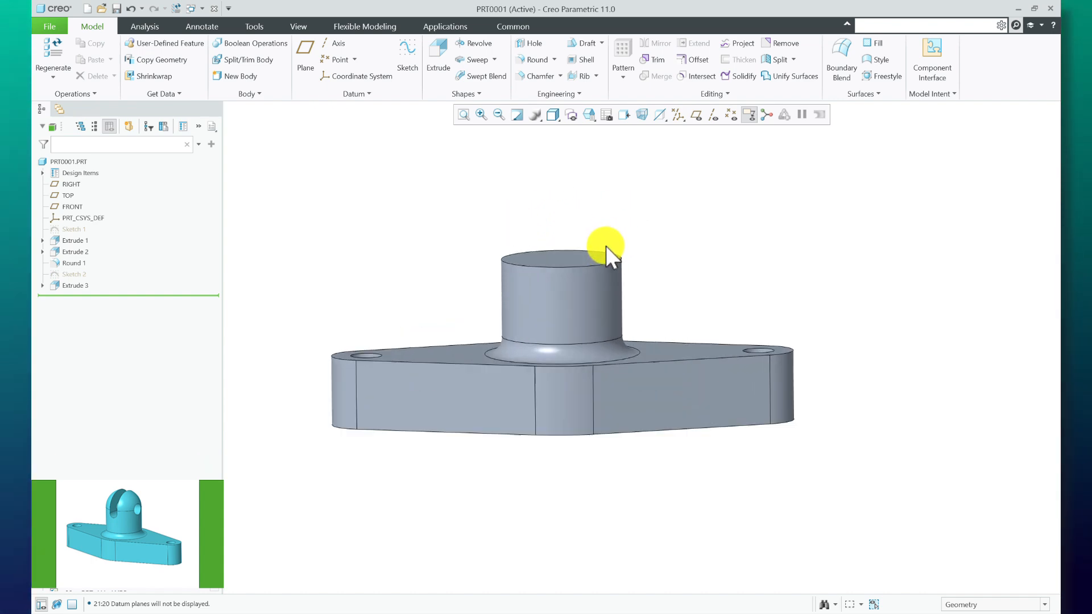
{"action": "left_click", "coordinate": [697, 115]}
{"action": "middle_click_drag", "start_coordinate": [556, 280], "coordinate": [537, 307]}
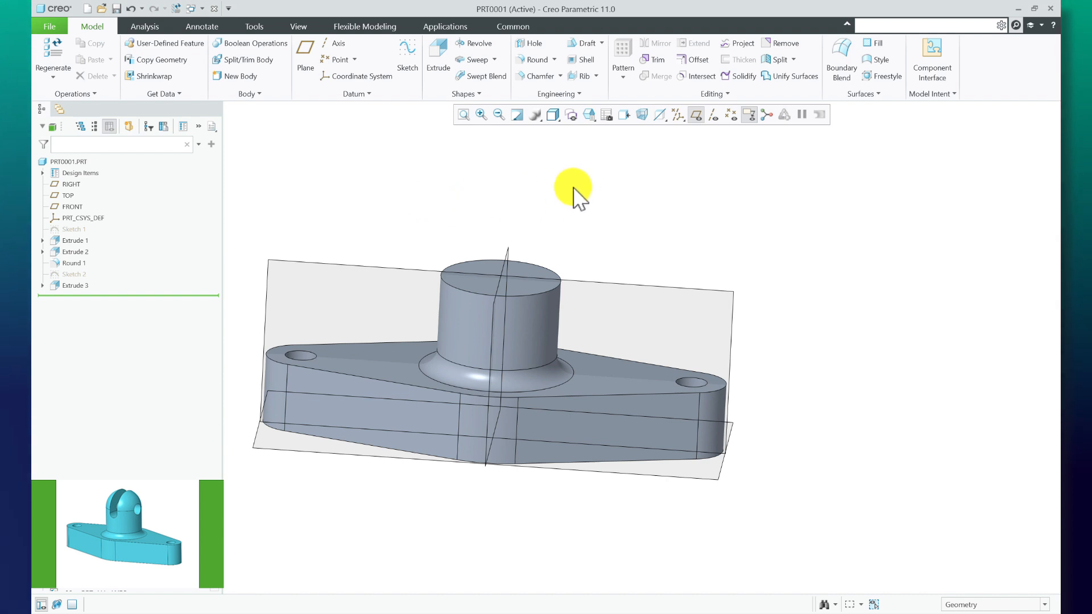
Start a Revolve on the FRONT plane and sketch a circle centred on the boss axis at its top edge, reaching the boss's outer side
{"action": "left_click", "coordinate": [478, 45]}
{"action": "left_click", "coordinate": [572, 276]}
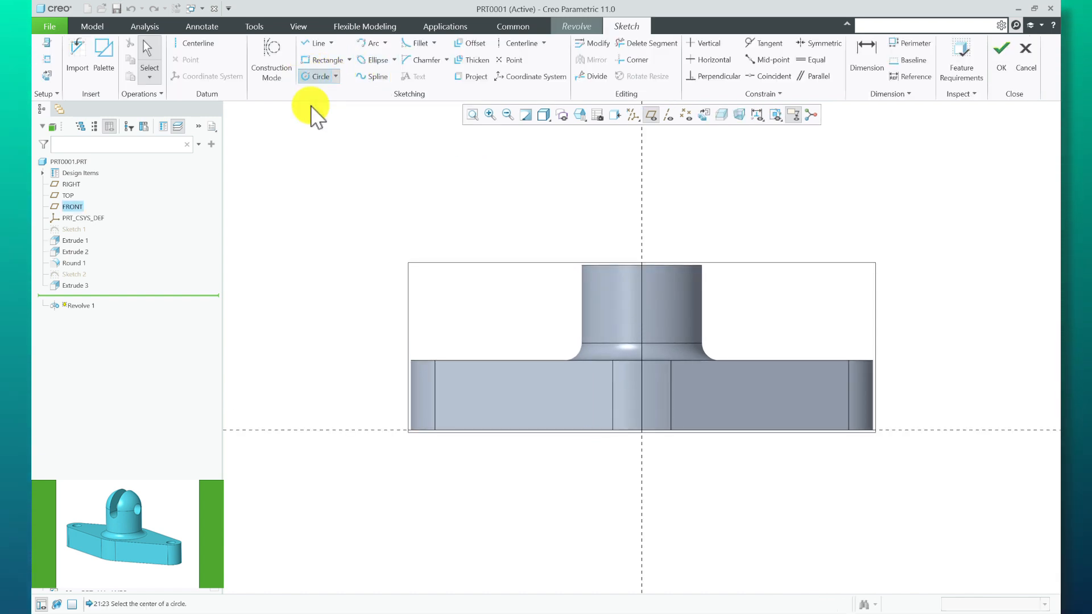
{"action": "scroll", "coordinate": [658, 232], "scroll_direction": "up", "scroll_amount": 3}
{"action": "left_click", "coordinate": [615, 317]}
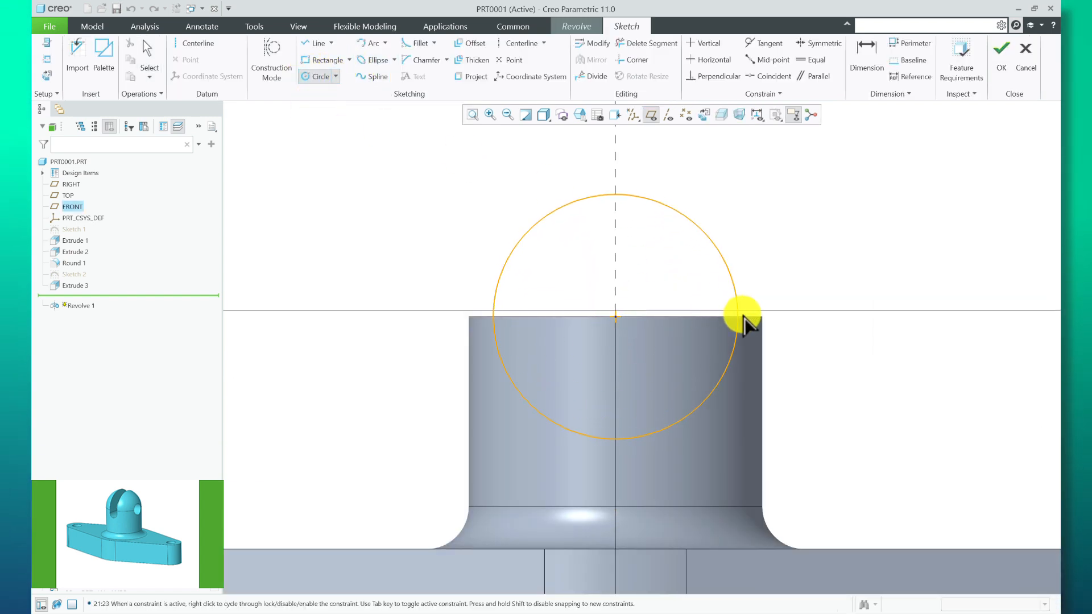
{"action": "left_click", "coordinate": [762, 317]}
{"action": "middle_click", "coordinate": [764, 210]}
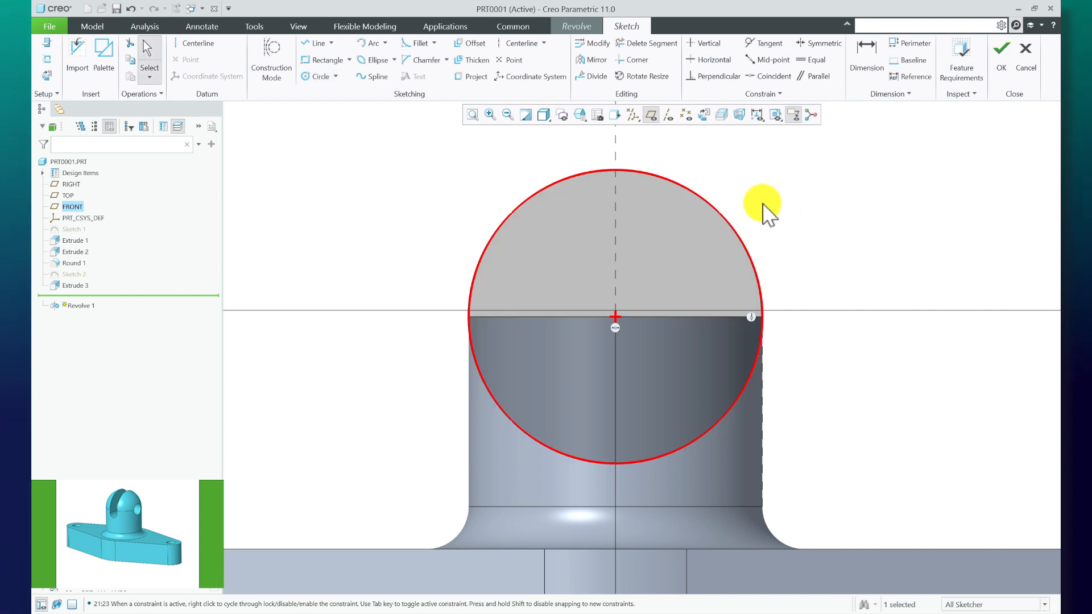
Trim the circle to its upper-right quarter and add a vertical centerline through its centre
{"action": "left_click", "coordinate": [632, 54]}
{"action": "mouse_move", "coordinate": [836, 358]}
{"action": "left_mouse_down"}
{"action": "mouse_move", "coordinate": [494, 385]}
{"action": "mouse_move", "coordinate": [461, 364]}
{"action": "left_mouse_up"}
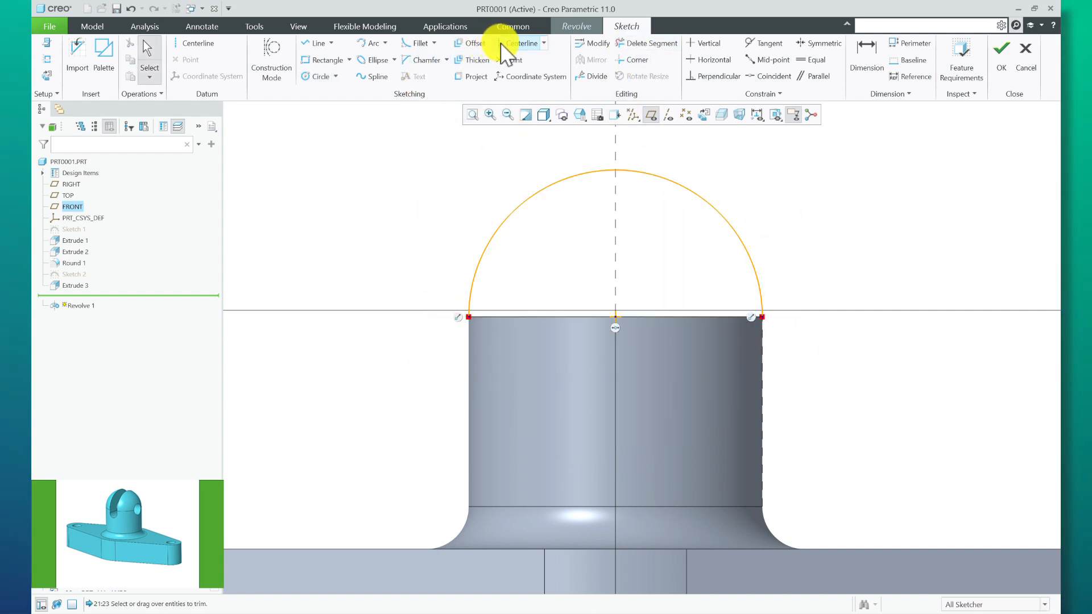
{"action": "left_click_drag", "start_coordinate": [615, 316], "coordinate": [624, 248]}
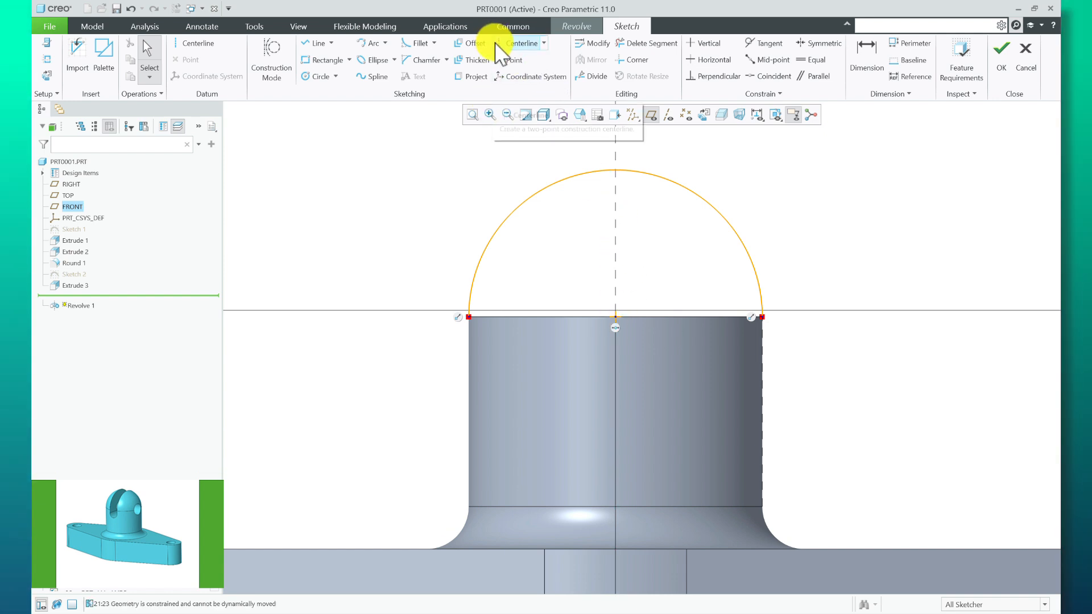
{"action": "left_click", "coordinate": [521, 43]}
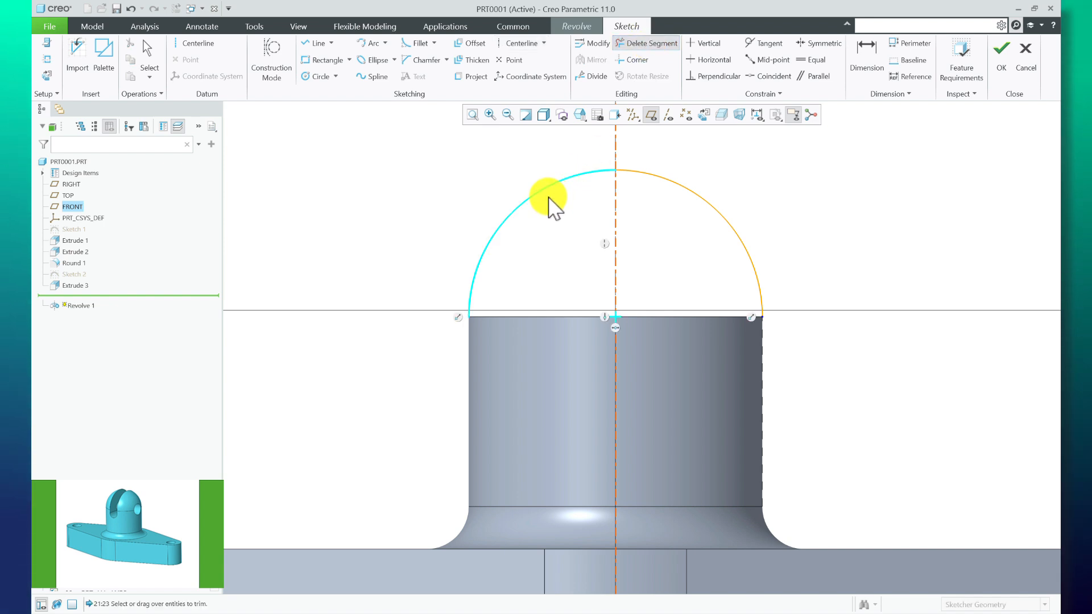
{"action": "left_click_drag", "start_coordinate": [543, 231], "coordinate": [507, 256]}
{"action": "middle_click_drag", "start_coordinate": [508, 256], "coordinate": [630, 176]}
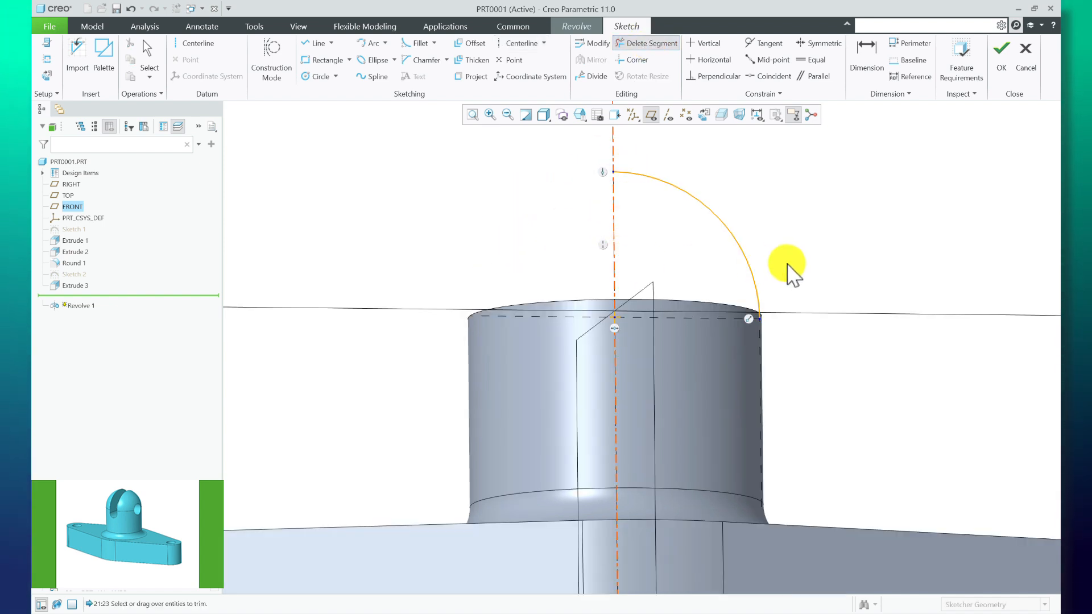
Close the quarter-circle profile with a horizontal line from the arc's lower end to the centerline
{"action": "left_click", "coordinate": [316, 43]}
{"action": "left_click", "coordinate": [760, 316]}
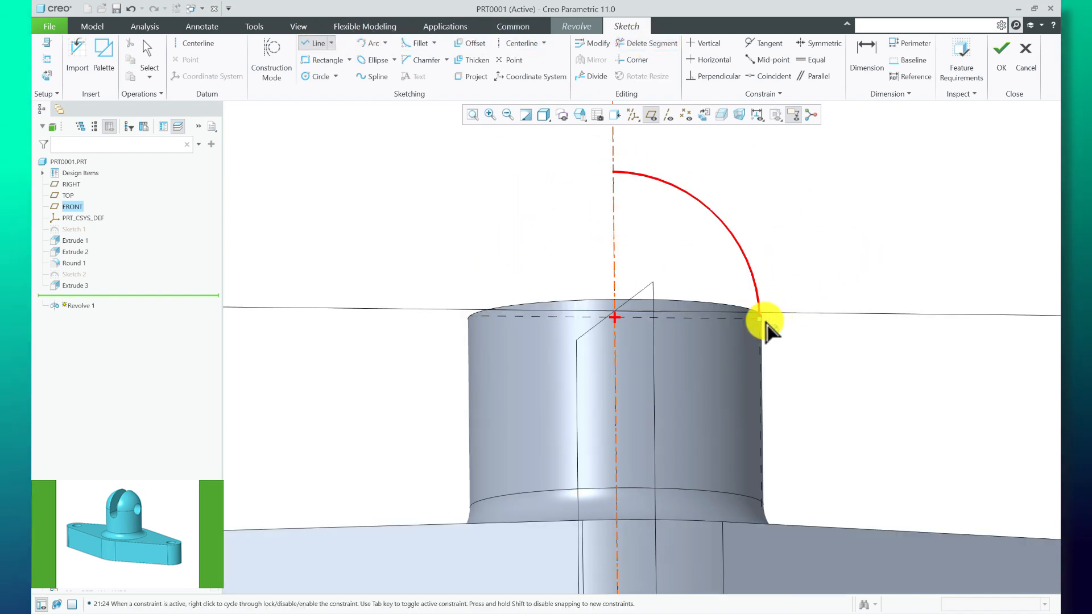
{"action": "left_click", "coordinate": [626, 318]}
{"action": "middle_click_drag", "start_coordinate": [871, 227], "coordinate": [945, 145]}
{"action": "middle_click", "coordinate": [869, 225]}
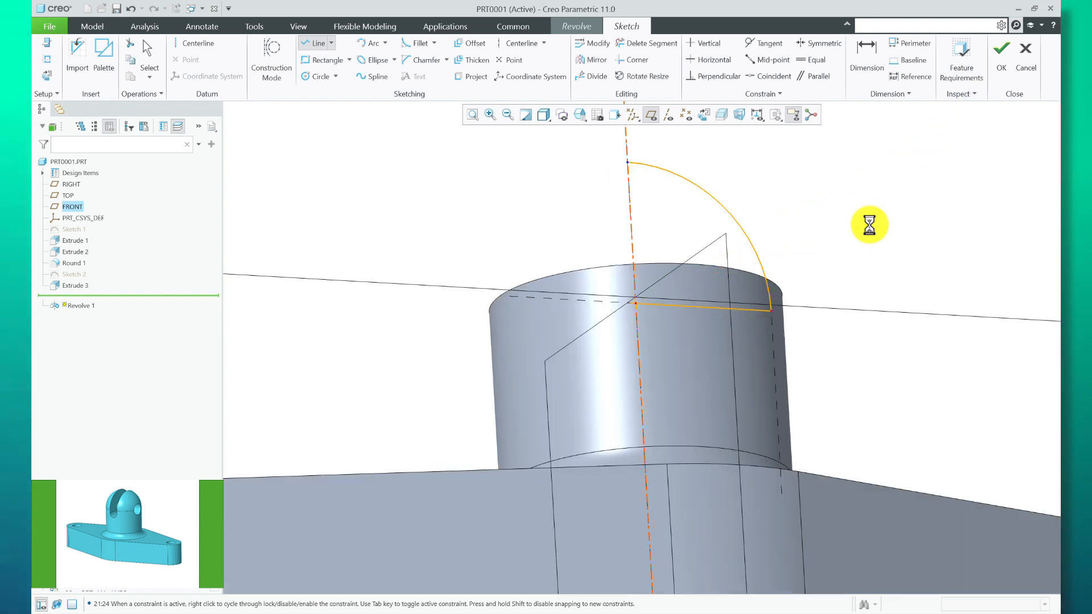
{"action": "scroll", "coordinate": [550, 219], "scroll_direction": "up", "scroll_amount": 3}
{"action": "mouse_move", "coordinate": [642, 219]}
{"action": "middle_mouse_down"}
{"action": "mouse_move", "coordinate": [618, 259]}
{"action": "mouse_move", "coordinate": [653, 199]}
{"action": "mouse_move", "coordinate": [631, 236]}
{"action": "middle_mouse_up"}
{"action": "scroll", "coordinate": [653, 199], "scroll_direction": "down", "scroll_amount": 2}
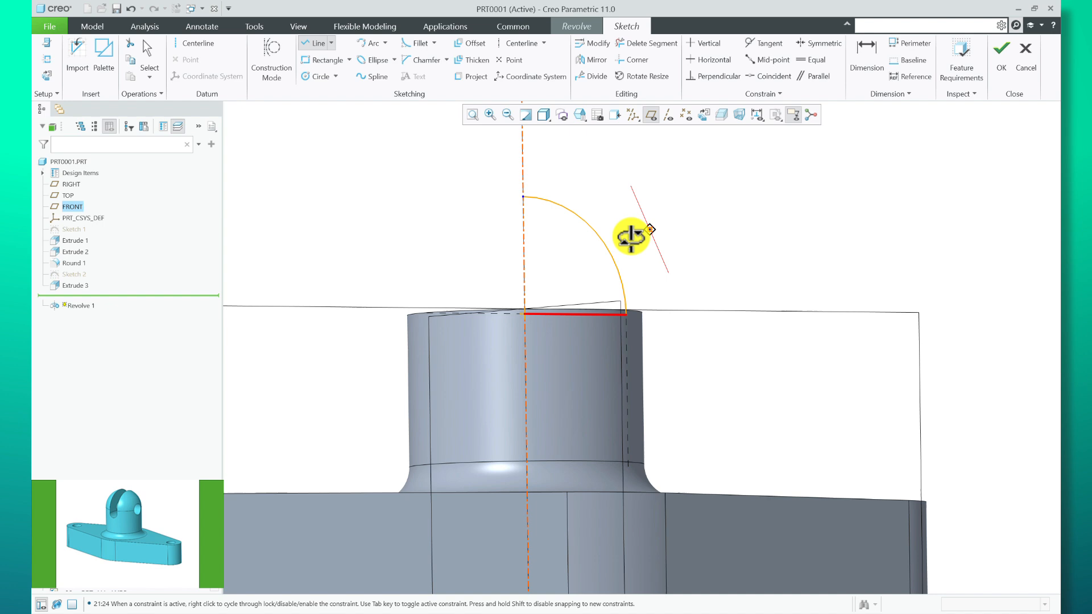
Finish the profile sketch and revolve it 360° about the centerline as a solid dome on the boss
{"action": "left_click", "coordinate": [1004, 53]}
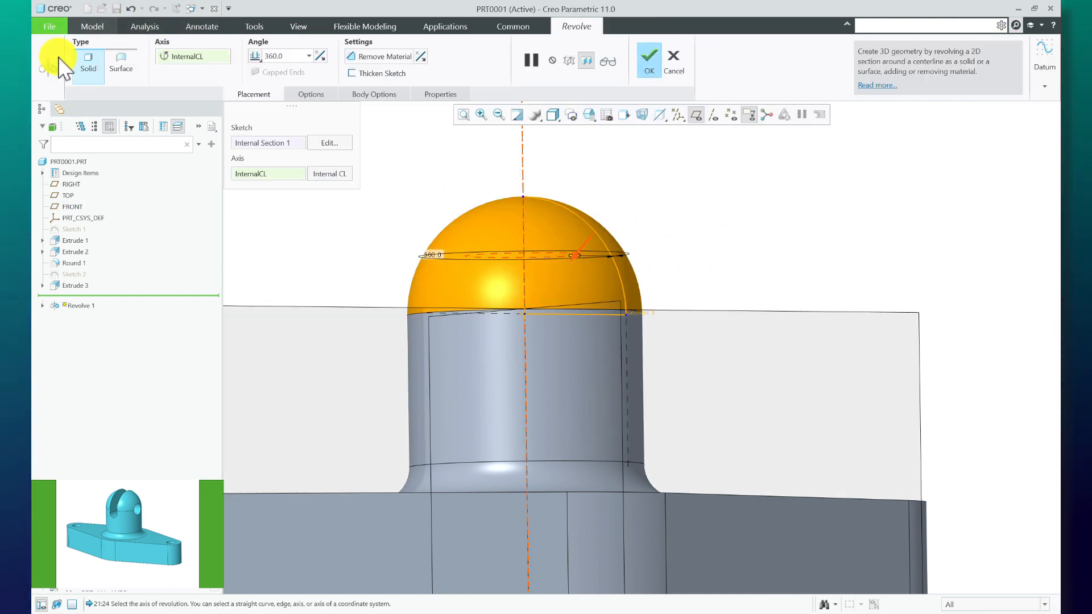
{"action": "middle_click_drag", "start_coordinate": [517, 338], "coordinate": [654, 182]}
{"action": "left_click", "coordinate": [646, 69]}
Examine the domed boss from several angles with the datum planes hidden, and show the planes again
{"action": "scroll", "coordinate": [578, 380], "scroll_direction": "up", "scroll_amount": 4}
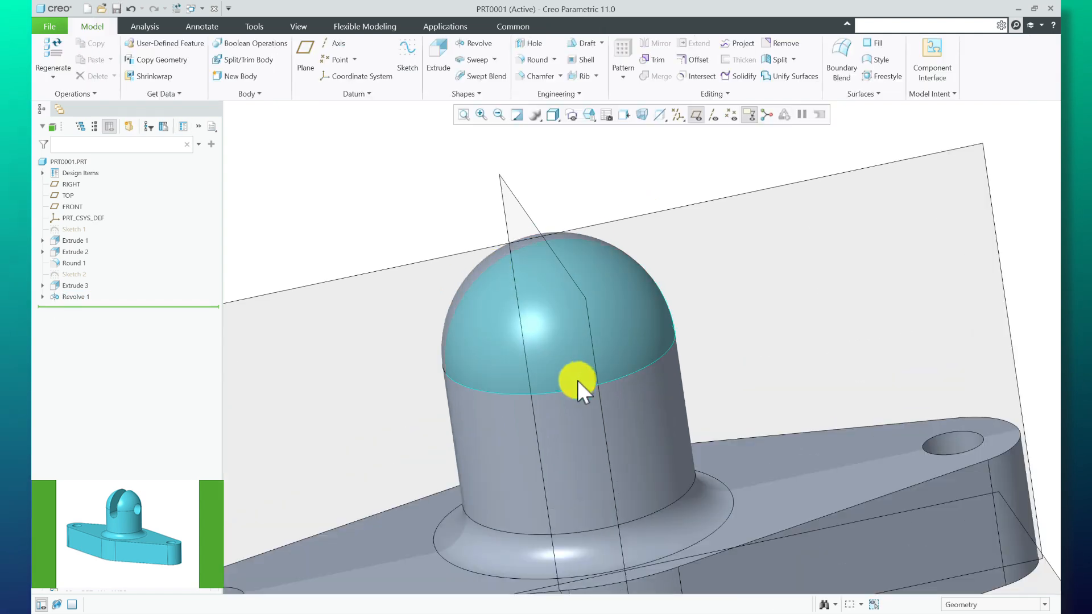
{"action": "mouse_move", "coordinate": [578, 380]}
{"action": "middle_mouse_down"}
{"action": "mouse_move", "coordinate": [597, 341]}
{"action": "mouse_move", "coordinate": [577, 366]}
{"action": "middle_mouse_up"}
{"action": "scroll", "coordinate": [491, 253], "scroll_direction": "down", "scroll_amount": 3}
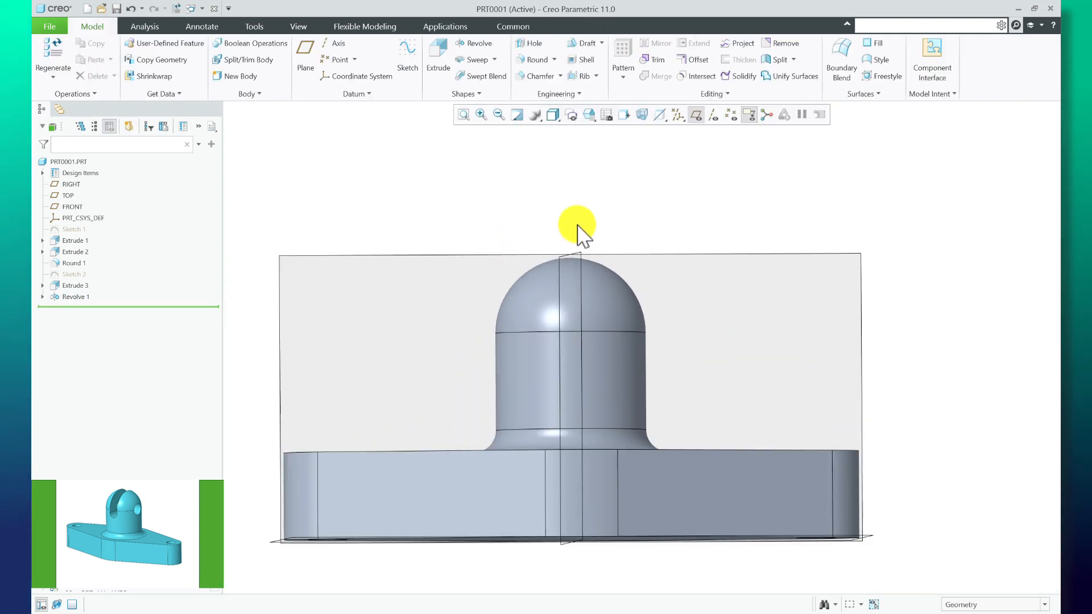
{"action": "middle_click_drag", "start_coordinate": [631, 290], "coordinate": [690, 126]}
{"action": "left_click", "coordinate": [695, 116]}
{"action": "scroll", "coordinate": [501, 241], "scroll_direction": "down", "scroll_amount": 3}
{"action": "mouse_move", "coordinate": [555, 275]}
{"action": "middle_mouse_down"}
{"action": "mouse_move", "coordinate": [488, 345]}
{"action": "mouse_move", "coordinate": [500, 286]}
{"action": "mouse_move", "coordinate": [541, 361]}
{"action": "mouse_move", "coordinate": [536, 309]}
{"action": "mouse_move", "coordinate": [620, 254]}
{"action": "mouse_move", "coordinate": [658, 288]}
{"action": "mouse_move", "coordinate": [709, 196]}
{"action": "middle_mouse_up"}
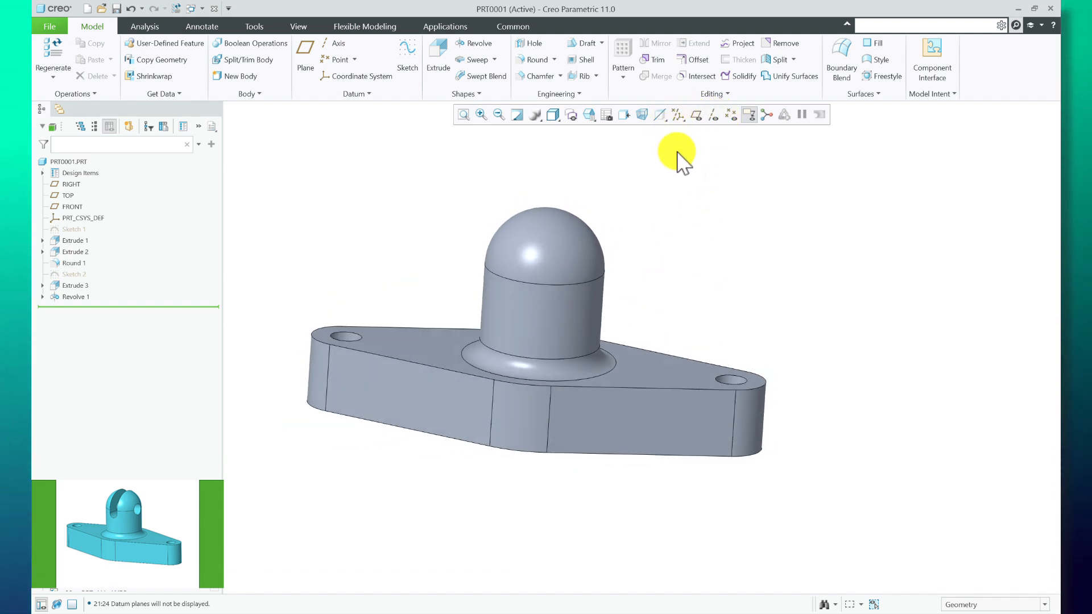
{"action": "left_click", "coordinate": [697, 116]}
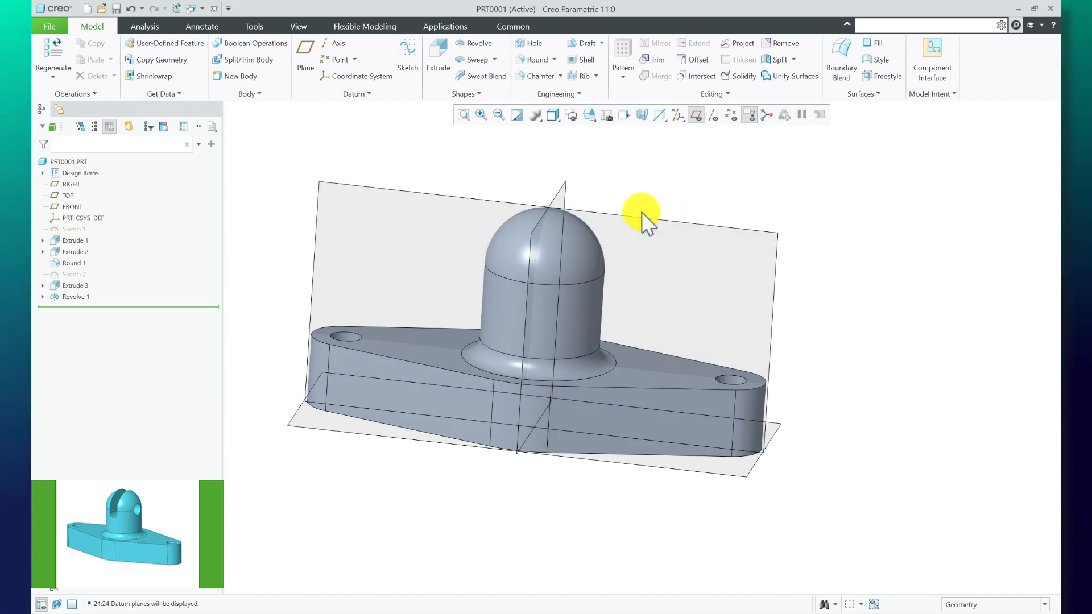
Sketch on the FRONT plane a narrow rectangle about 41 wide and 161 high, running from above the dome down into the boss
{"action": "left_click", "coordinate": [641, 227]}
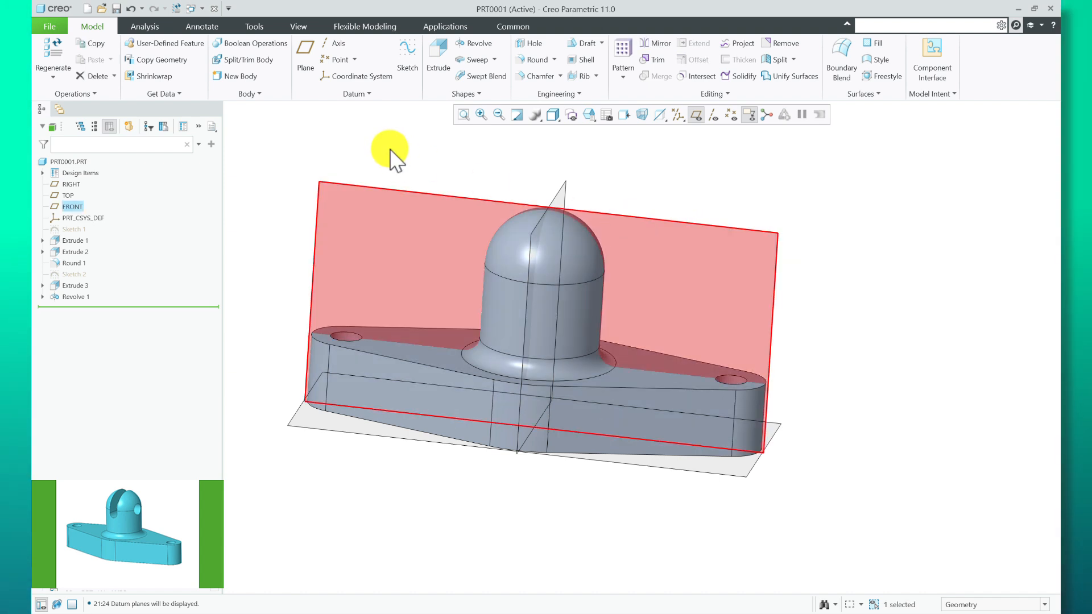
{"action": "left_click", "coordinate": [410, 62]}
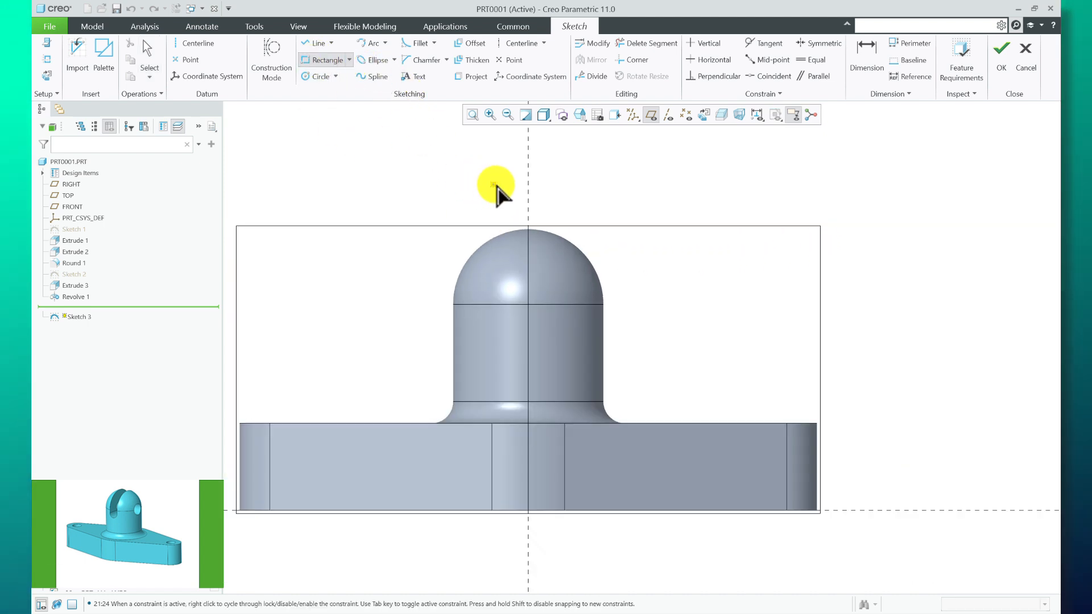
{"action": "left_click", "coordinate": [511, 190]}
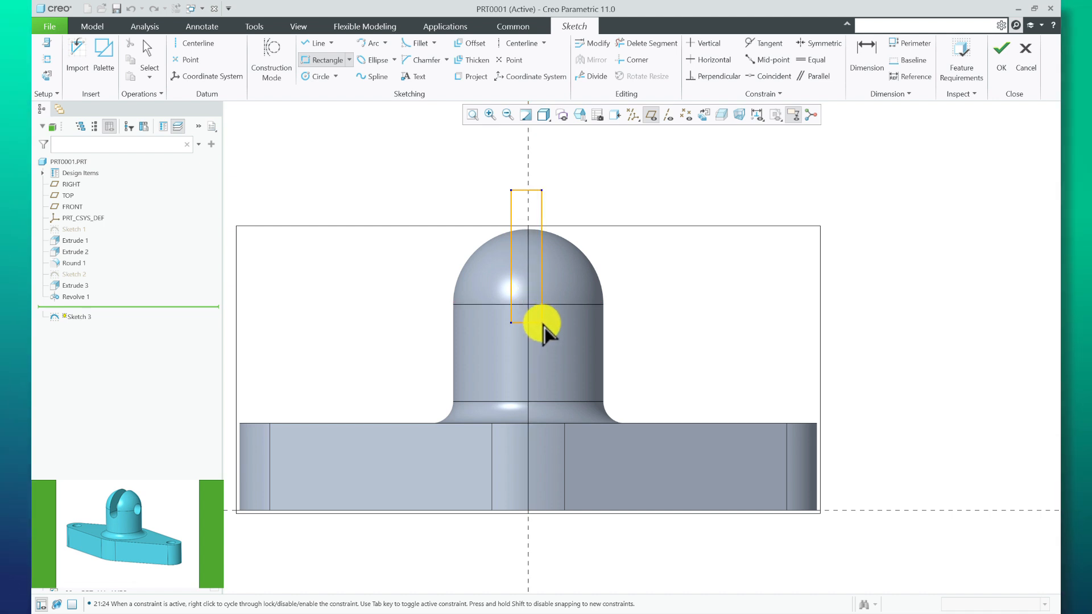
{"action": "left_click", "coordinate": [554, 306]}
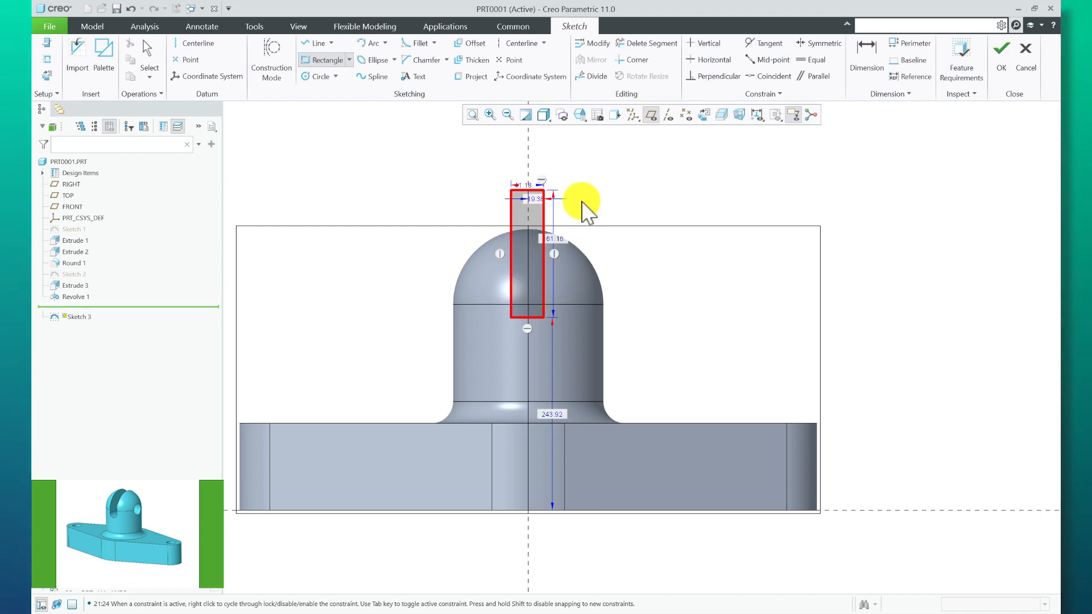
{"action": "middle_click", "coordinate": [586, 212]}
Make the rectangle's two upper corners symmetric about the vertical reference line
{"action": "left_click", "coordinate": [819, 43]}
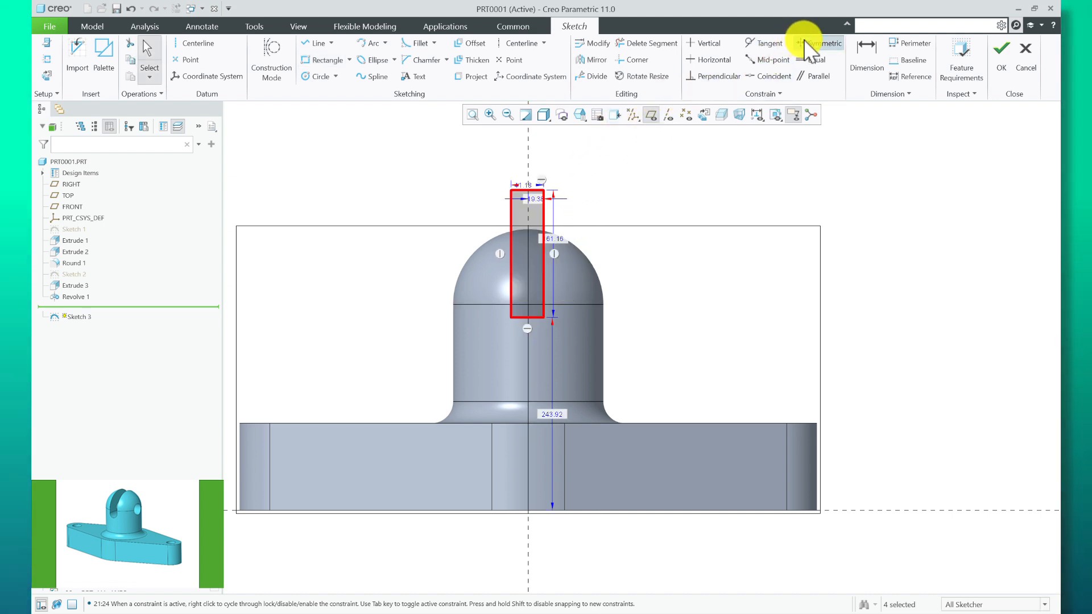
{"action": "scroll", "coordinate": [537, 173], "scroll_direction": "up", "scroll_amount": 3}
{"action": "left_click", "coordinate": [548, 203]}
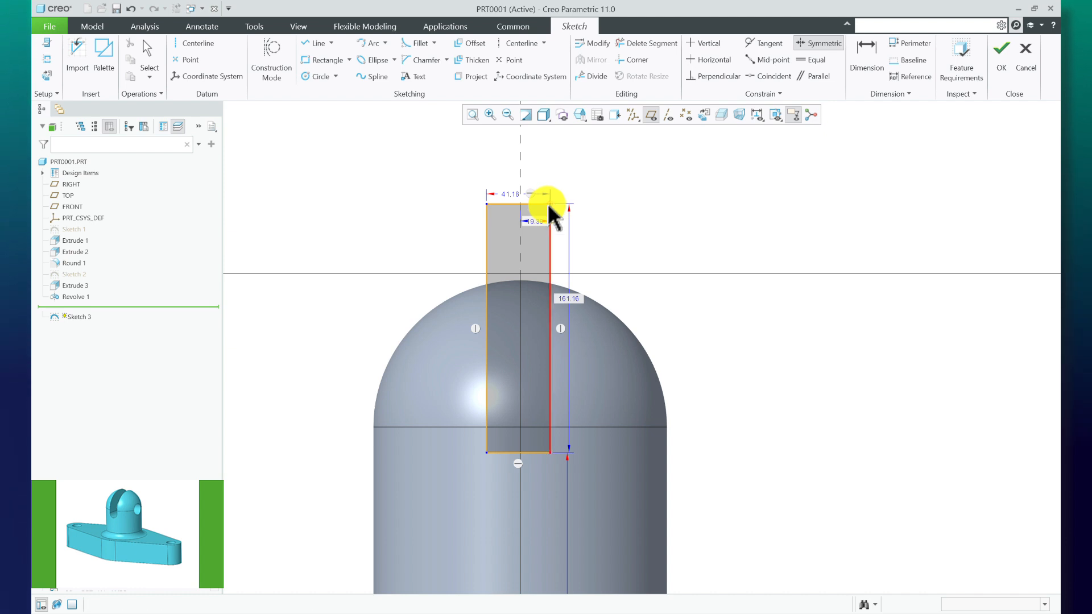
{"action": "left_click", "coordinate": [486, 203]}
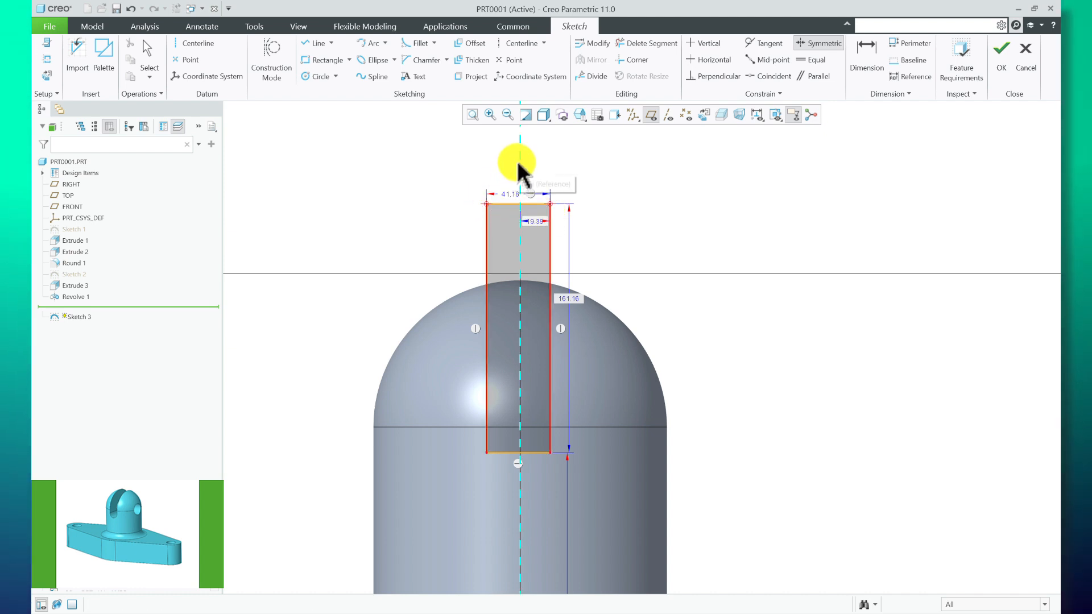
{"action": "left_click", "coordinate": [519, 163]}
{"action": "middle_click", "coordinate": [523, 192]}
{"action": "scroll", "coordinate": [524, 192], "scroll_direction": "down", "scroll_amount": 2}
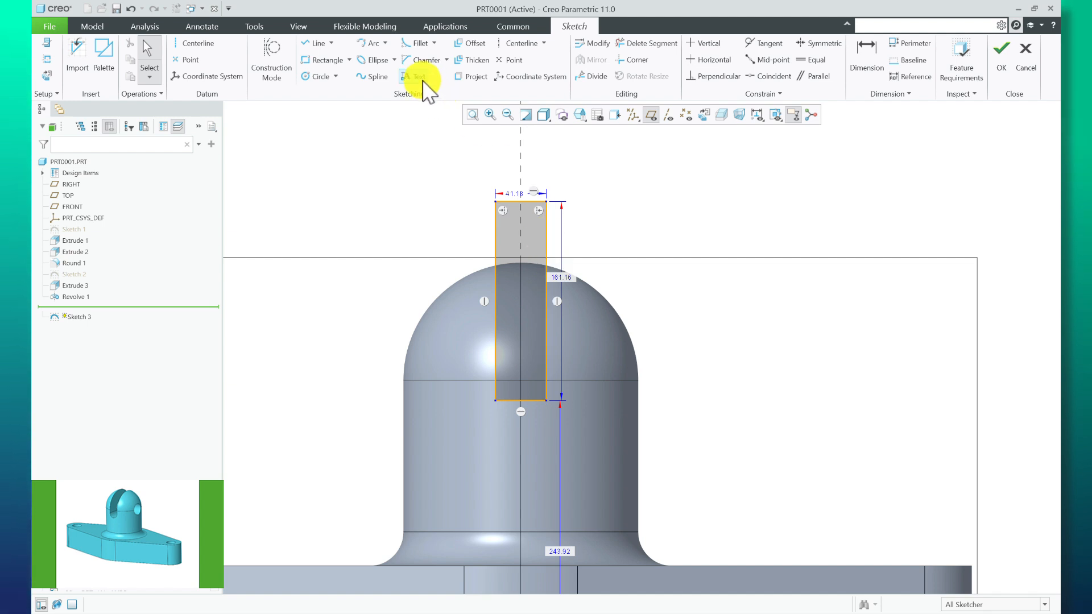
Round the rectangle's lower end with a circle of radius about 20.6, trimming the bottom line and the circle's upper half
{"action": "left_click", "coordinate": [313, 76]}
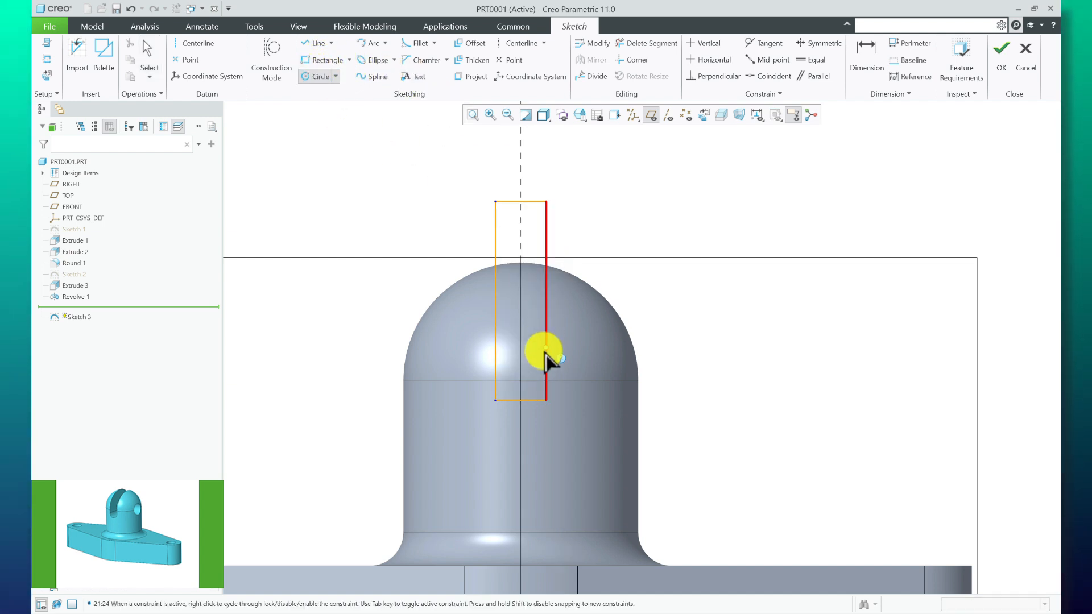
{"action": "left_click", "coordinate": [544, 403]}
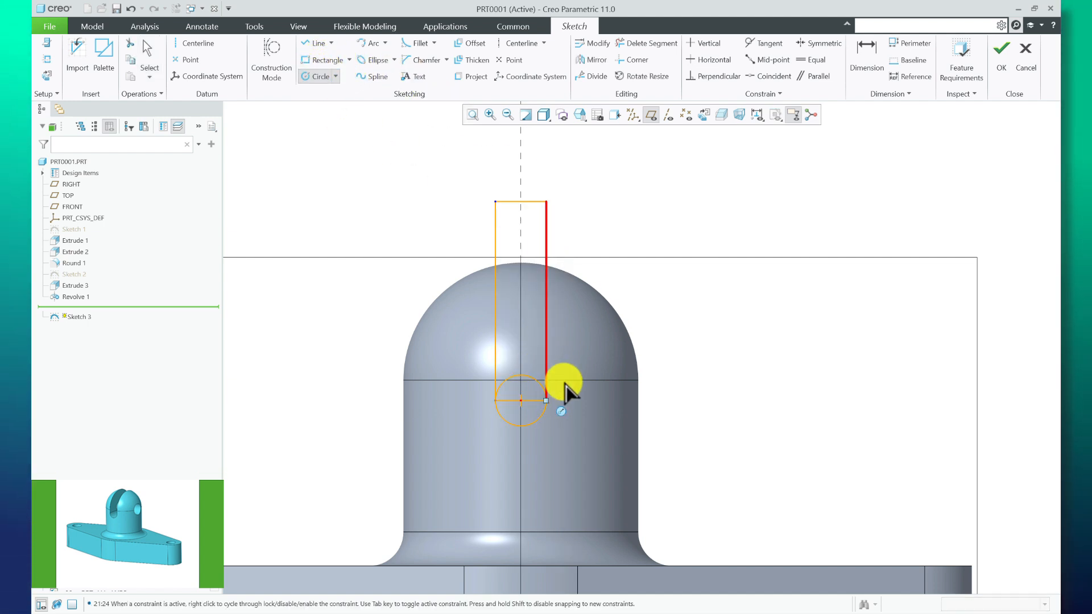
{"action": "scroll", "coordinate": [522, 398], "scroll_direction": "up", "scroll_amount": 5}
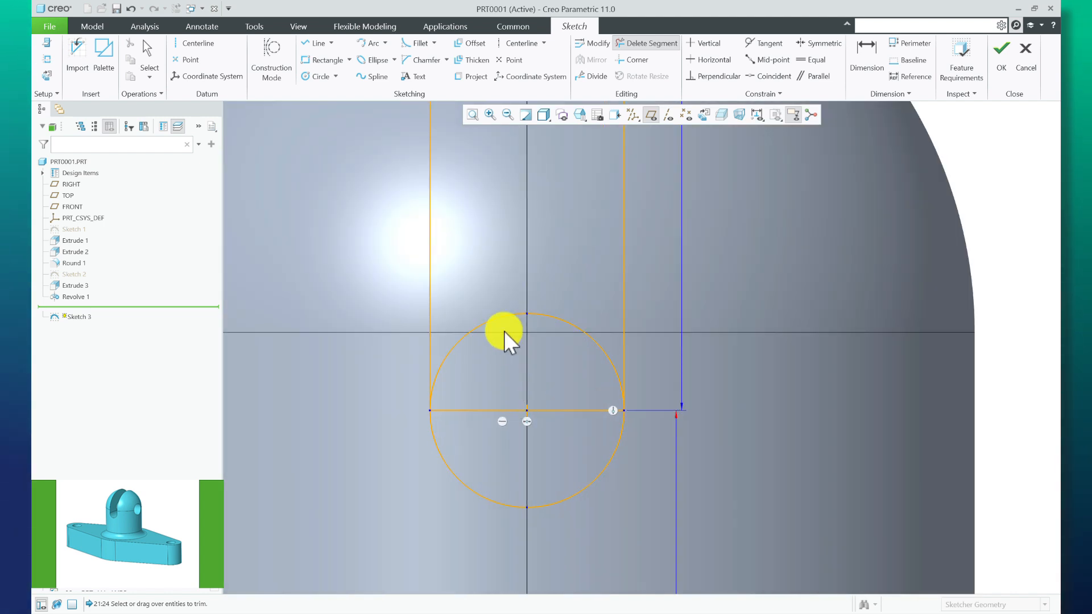
{"action": "left_click_drag", "start_coordinate": [484, 405], "coordinate": [484, 414]}
{"action": "left_click_drag", "start_coordinate": [567, 430], "coordinate": [567, 434]}
{"action": "scroll", "coordinate": [501, 438], "scroll_direction": "down", "scroll_amount": 5}
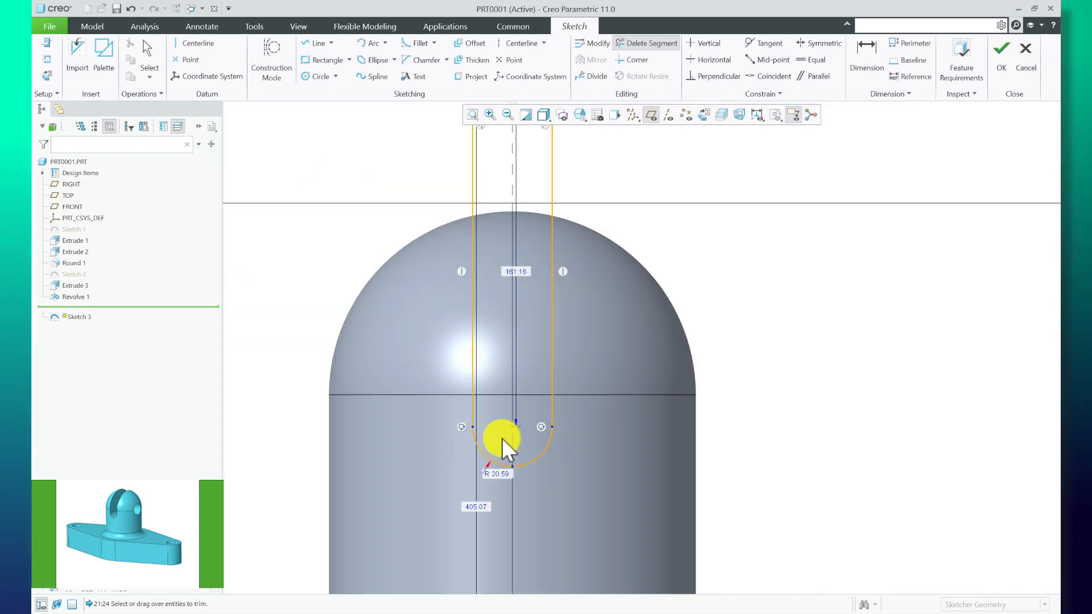
{"action": "middle_click", "coordinate": [650, 342]}
Widen the slot profile to an end radius of about 24.3 and finish the sketch
{"action": "scroll", "coordinate": [529, 380], "scroll_direction": "up", "scroll_amount": 2}
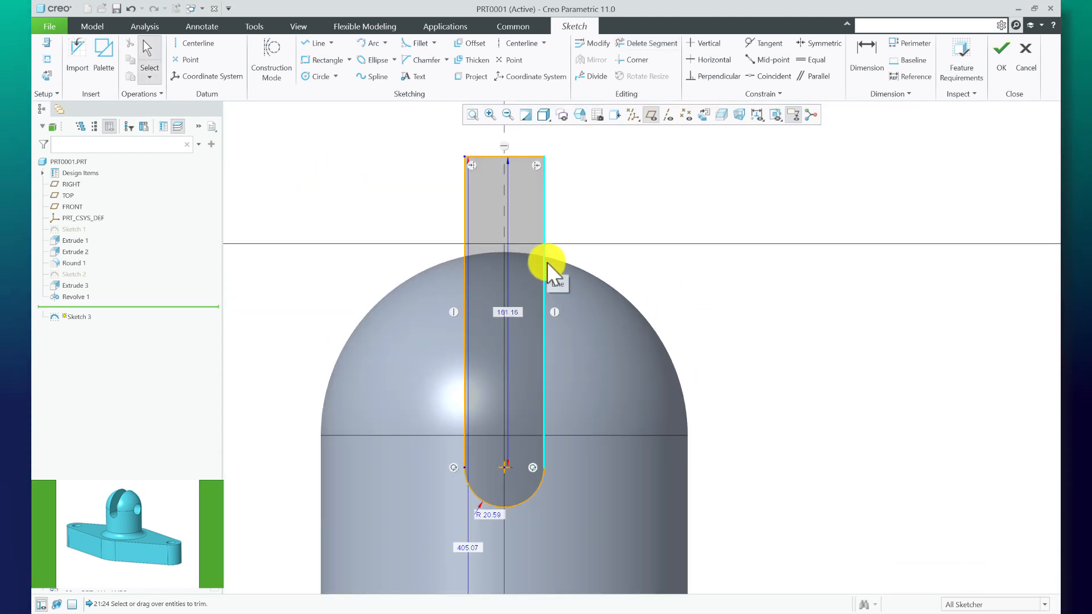
{"action": "left_click_drag", "start_coordinate": [544, 261], "coordinate": [552, 264]}
{"action": "middle_click", "coordinate": [553, 266]}
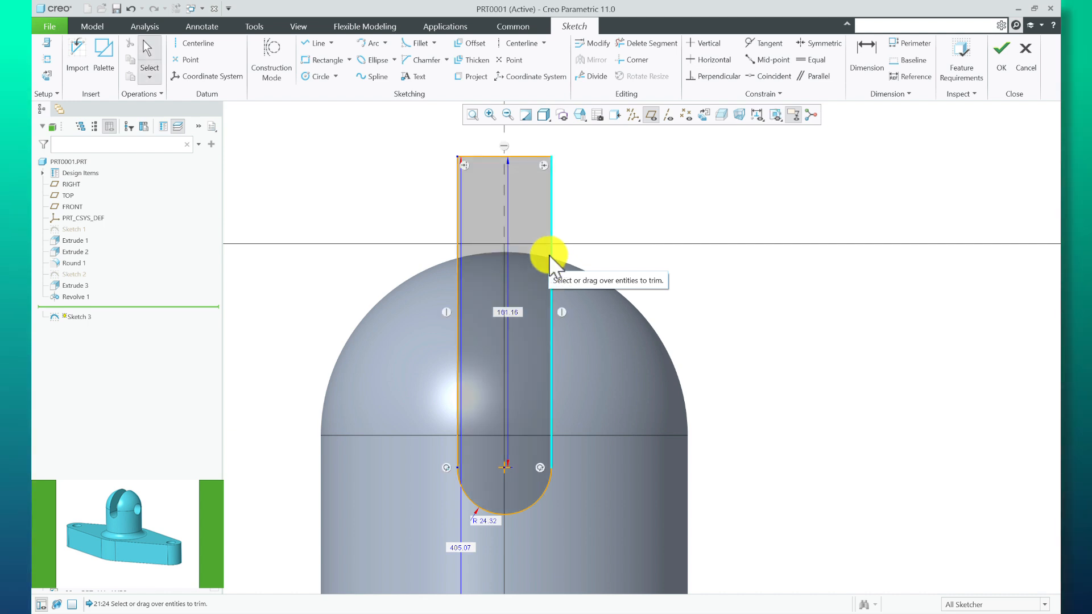
{"action": "scroll", "coordinate": [558, 378], "scroll_direction": "down", "scroll_amount": 3}
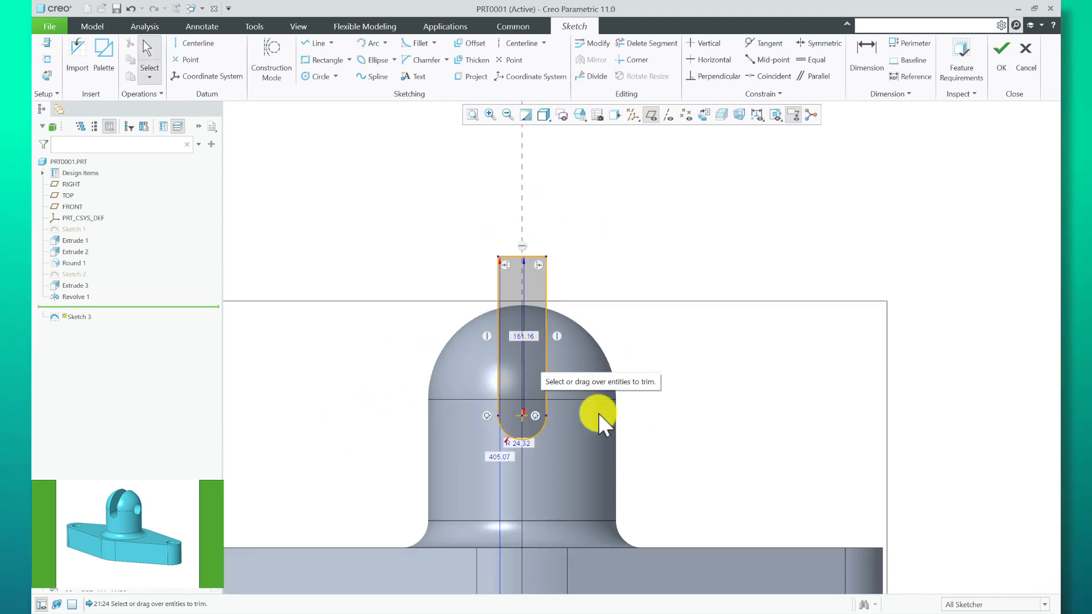
{"action": "left_click", "coordinate": [998, 67]}
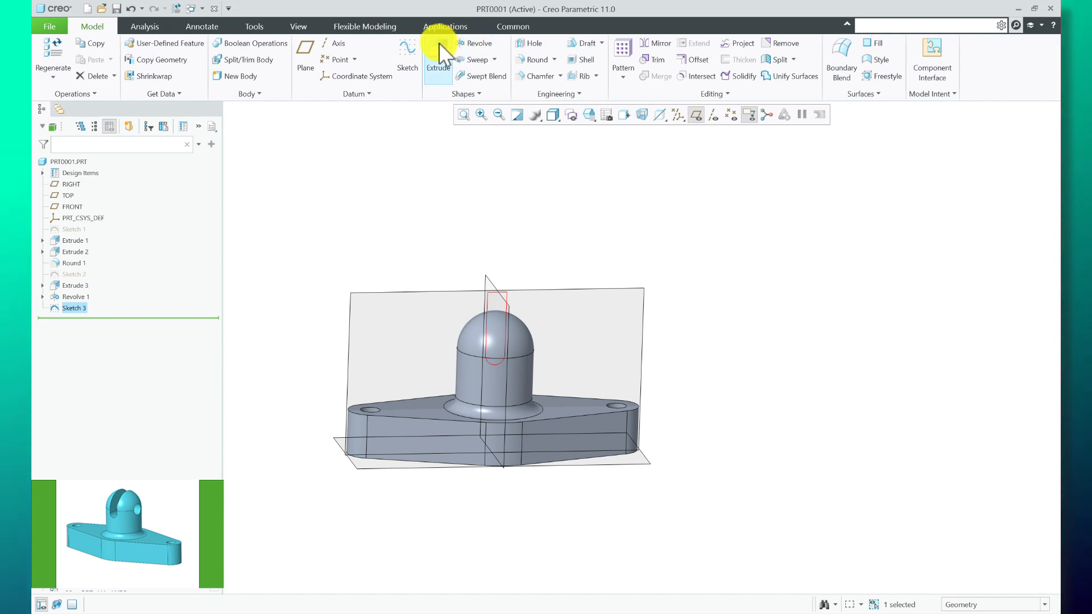
Cut the slot profile through the dome and boss with a symmetric Extrude about 208 deep, removing material
{"action": "left_click", "coordinate": [438, 57]}
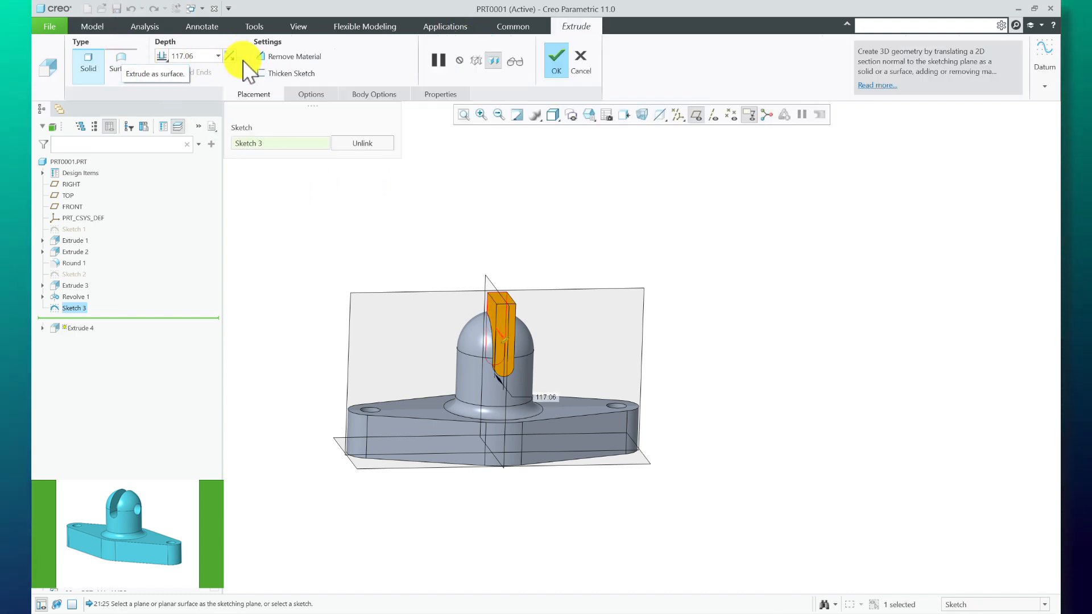
{"action": "middle_click_drag", "start_coordinate": [493, 230], "coordinate": [499, 266]}
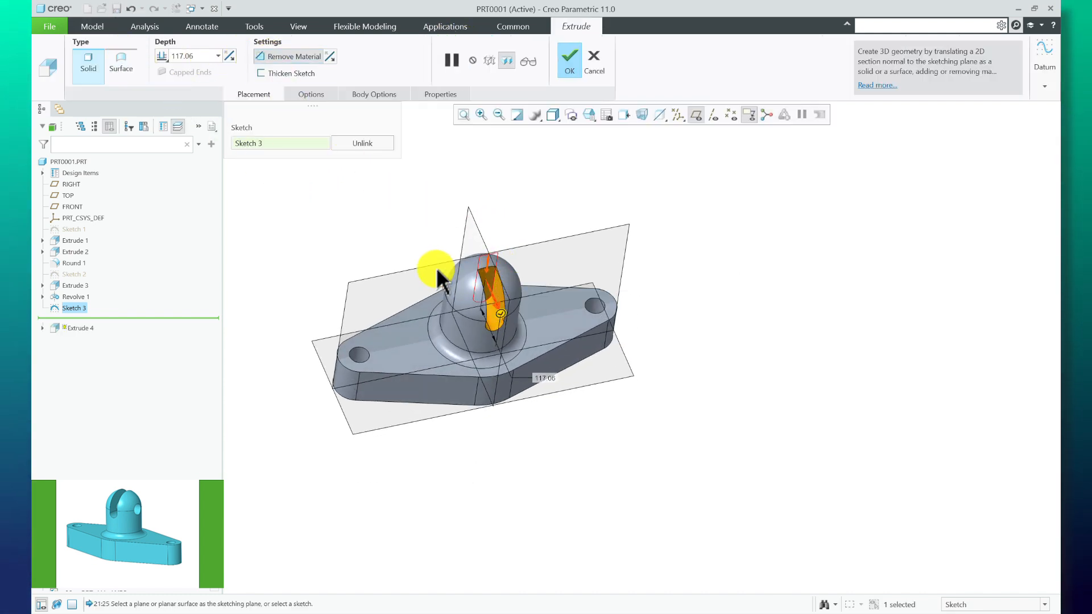
{"action": "scroll", "coordinate": [435, 267], "scroll_direction": "down", "scroll_amount": 3}
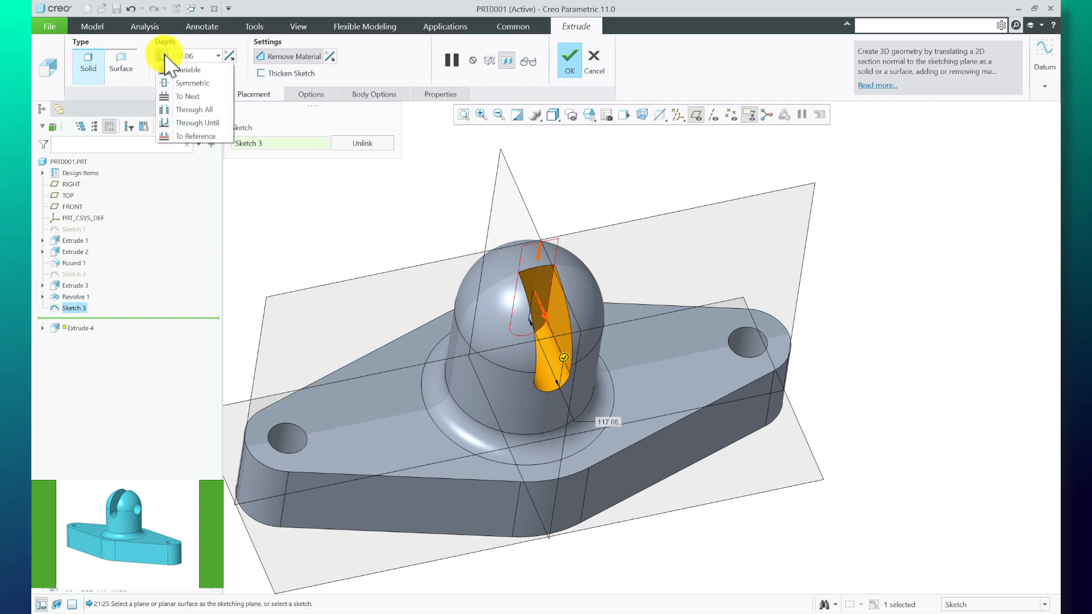
{"action": "left_click", "coordinate": [193, 83]}
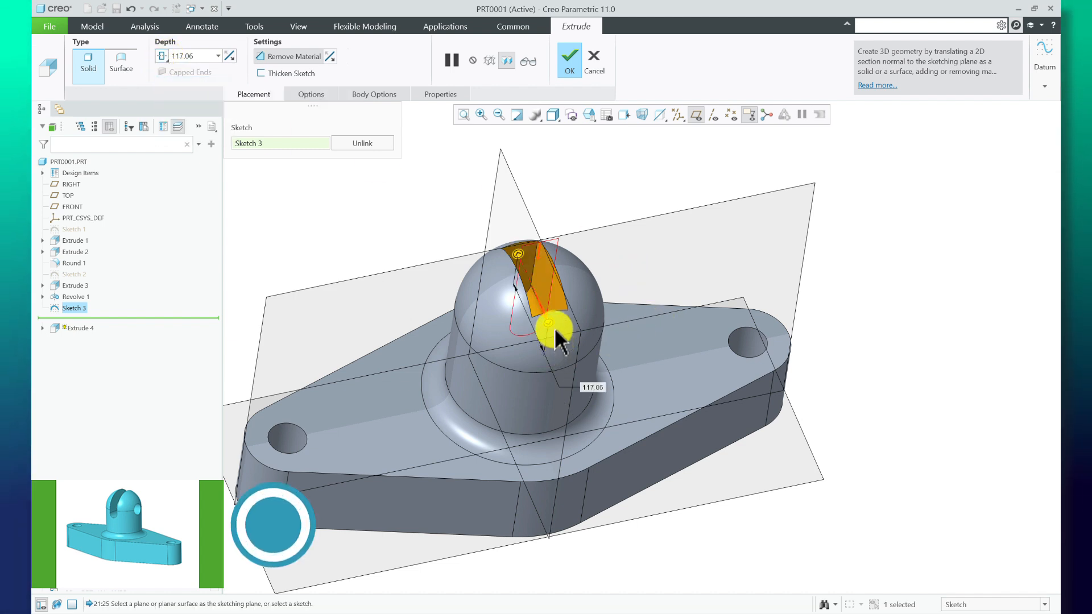
{"action": "left_click_drag", "start_coordinate": [551, 323], "coordinate": [560, 350]}
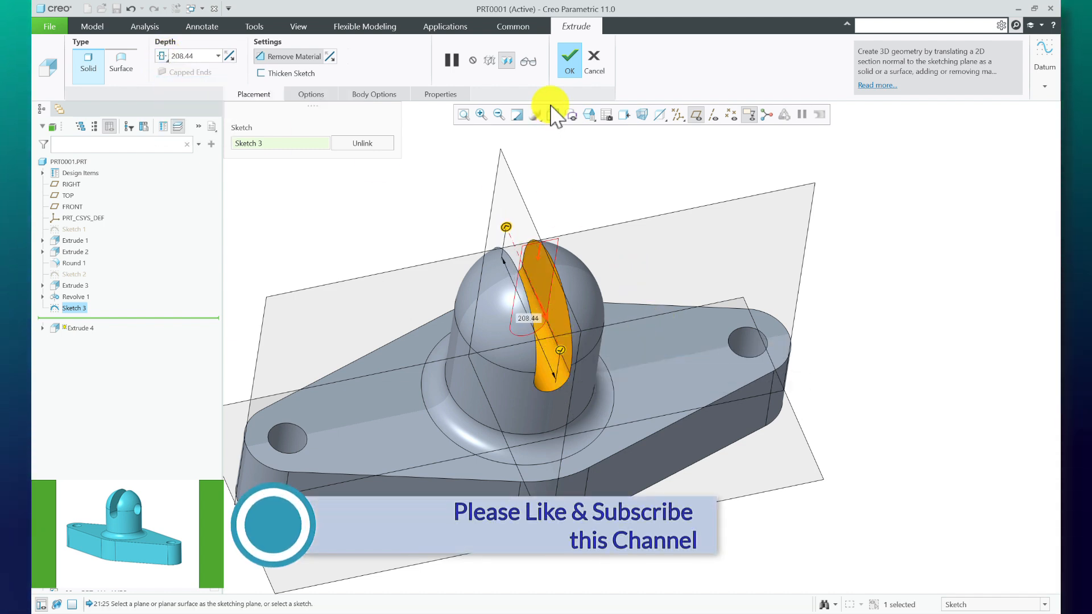
{"action": "left_click", "coordinate": [568, 62]}
Hide the datum planes and examine the slot cut in the dome from several angles
{"action": "middle_click_drag", "start_coordinate": [572, 268], "coordinate": [572, 227]}
{"action": "middle_click_drag", "start_coordinate": [402, 188], "coordinate": [483, 275]}
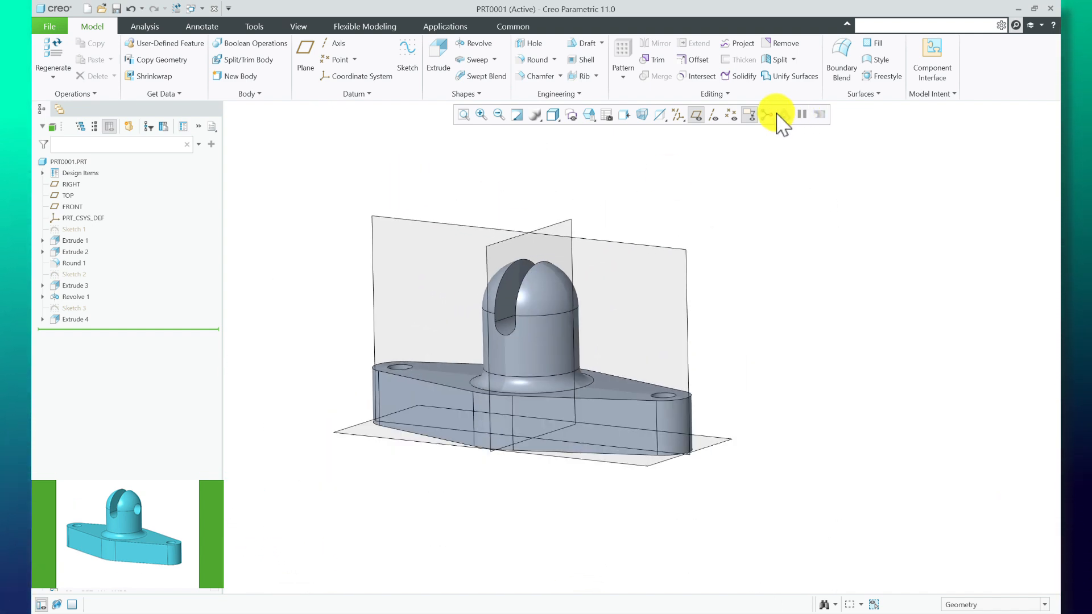
{"action": "left_click", "coordinate": [697, 115]}
{"action": "middle_click_drag", "start_coordinate": [641, 214], "coordinate": [616, 379]}
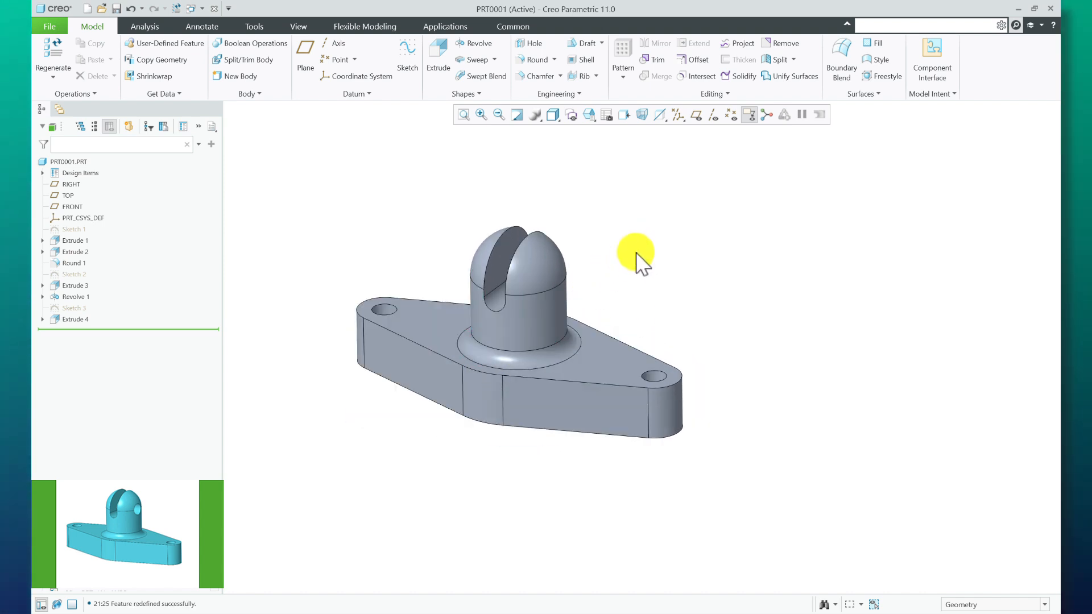
{"action": "middle_click_drag", "start_coordinate": [621, 299], "coordinate": [630, 291]}
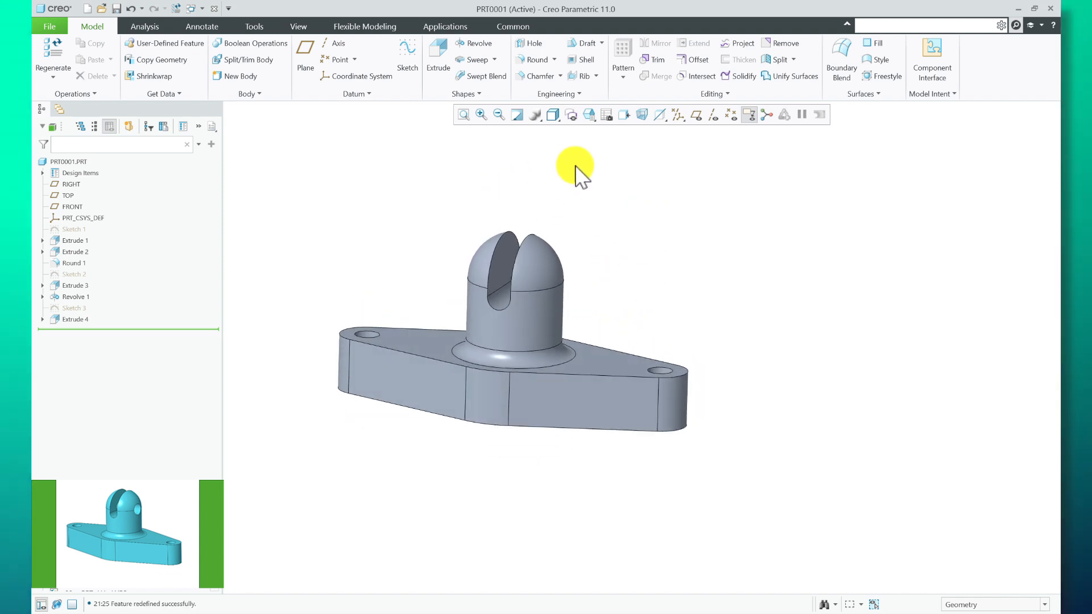
Show the datum planes and sketch a circle about 61 in diameter on the RIGHT plane, centred on the dome's arc centre
{"action": "left_click", "coordinate": [697, 114]}
{"action": "left_click", "coordinate": [543, 193]}
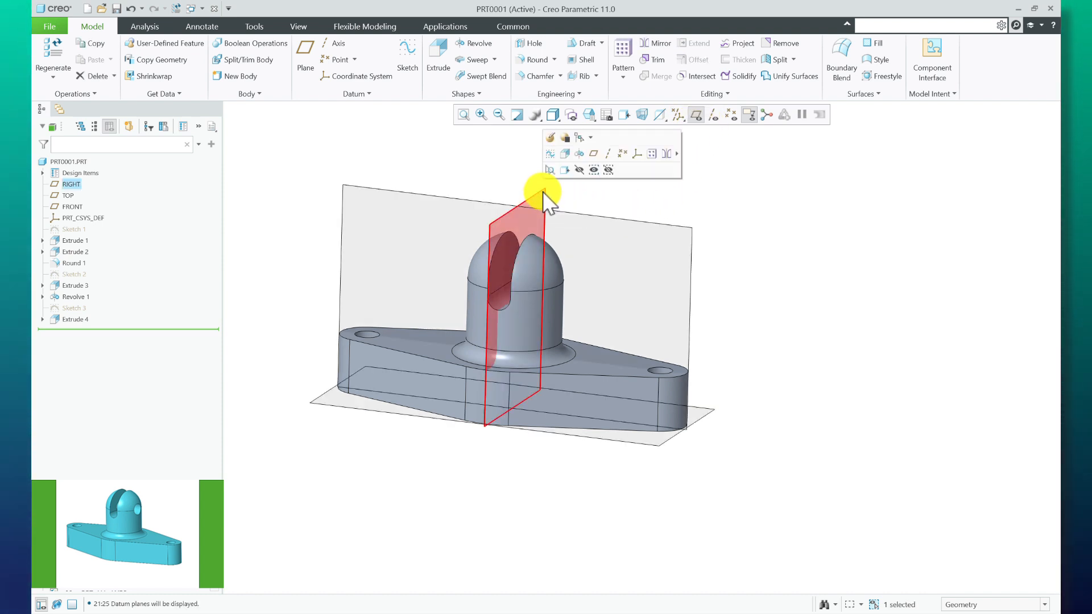
{"action": "left_click", "coordinate": [406, 62]}
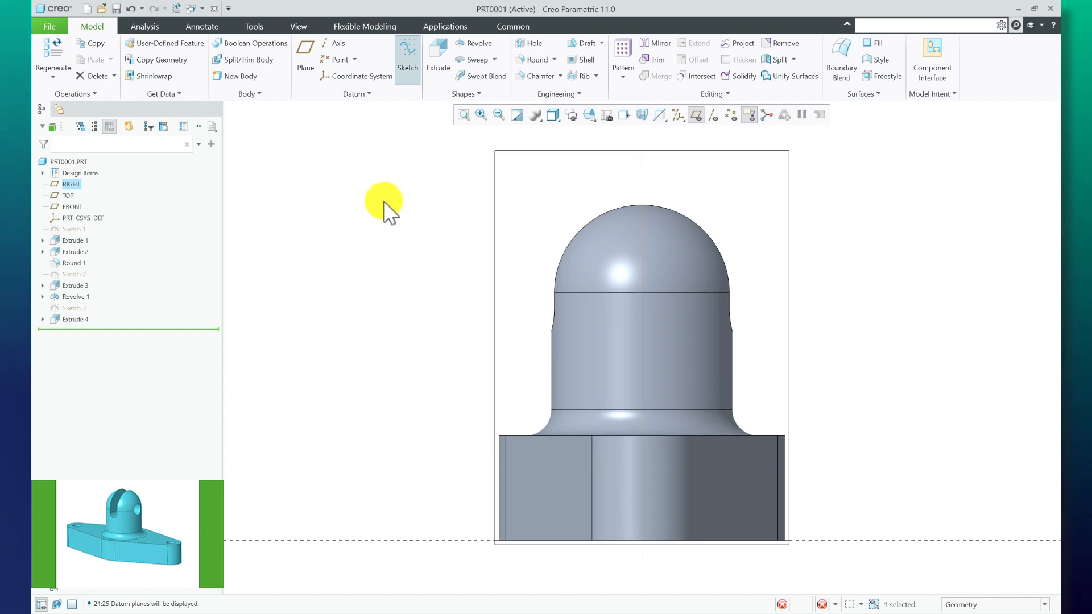
{"action": "left_click", "coordinate": [314, 76]}
{"action": "left_click", "coordinate": [642, 292]}
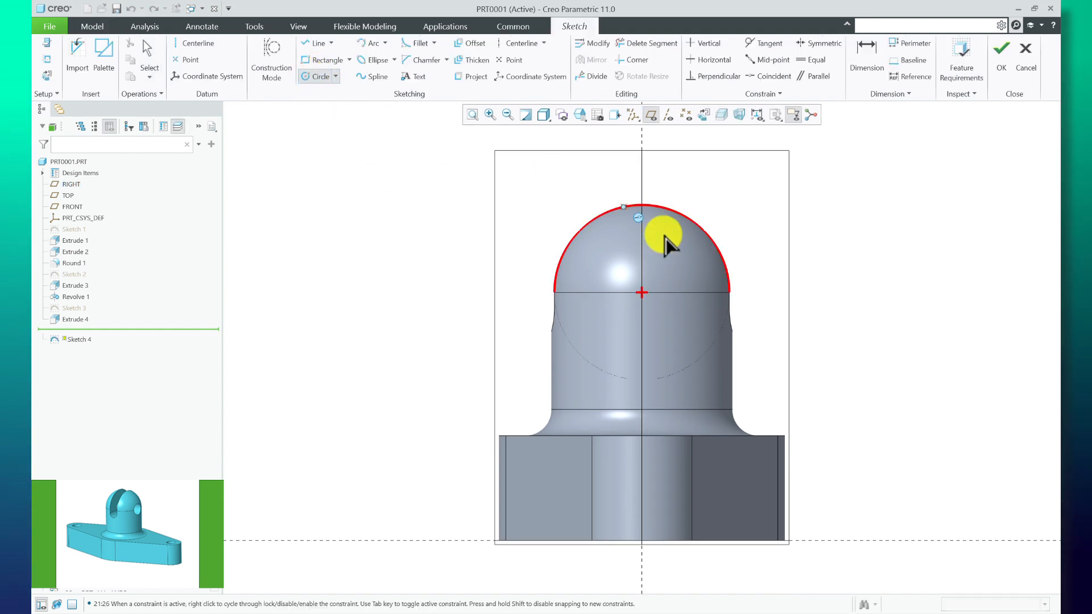
{"action": "left_click", "coordinate": [661, 321]}
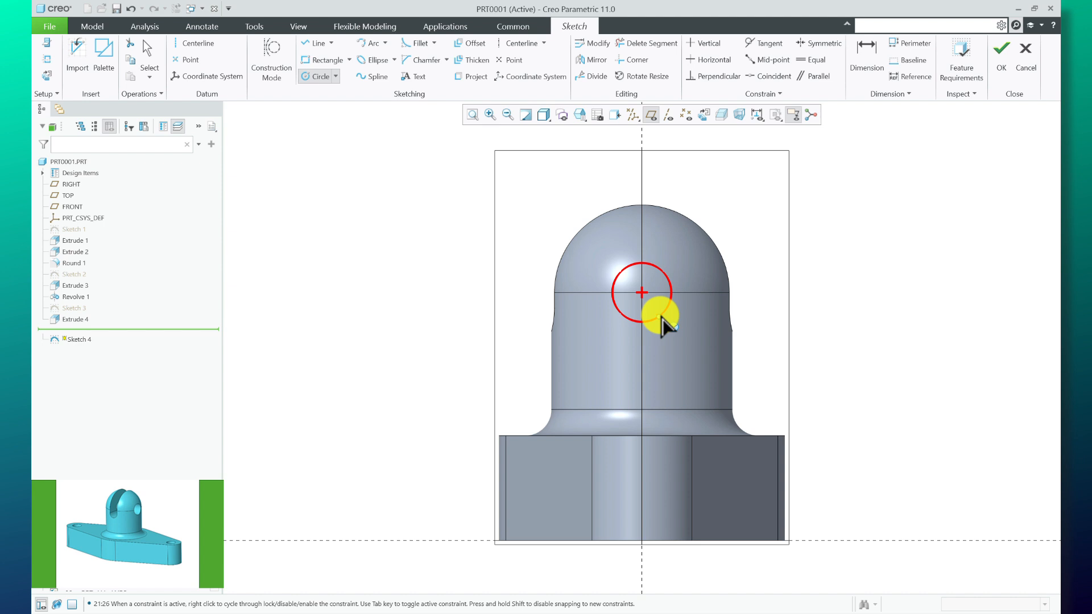
{"action": "middle_click", "coordinate": [851, 236]}
Set the circle's diameter to 60 and finish the sketch
{"action": "double_click", "coordinate": [590, 265]}
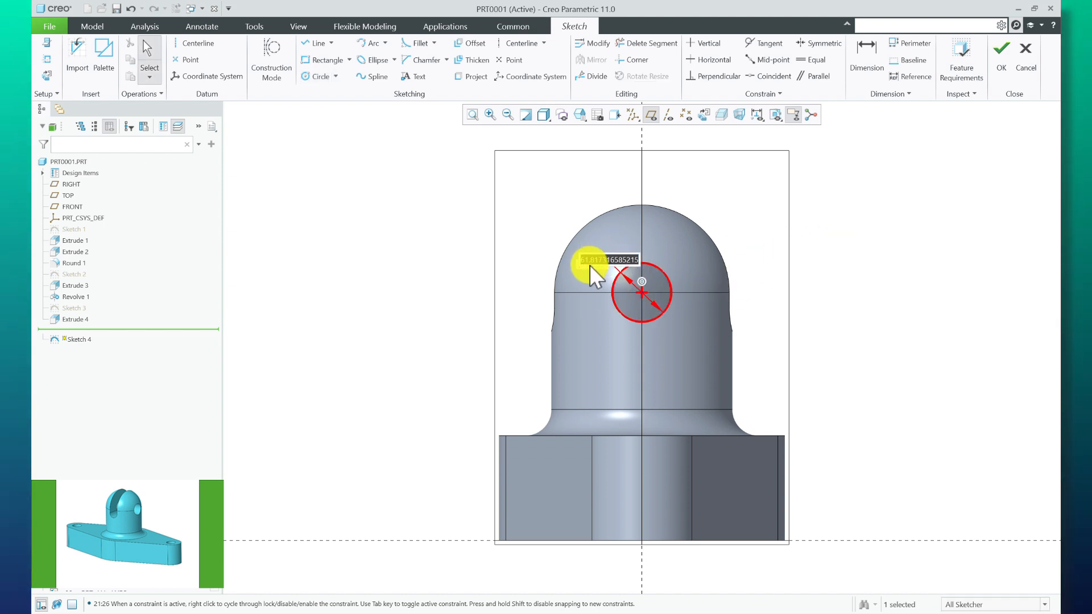
{"action": "type", "text": "60"}
{"action": "key", "text": "Return"}
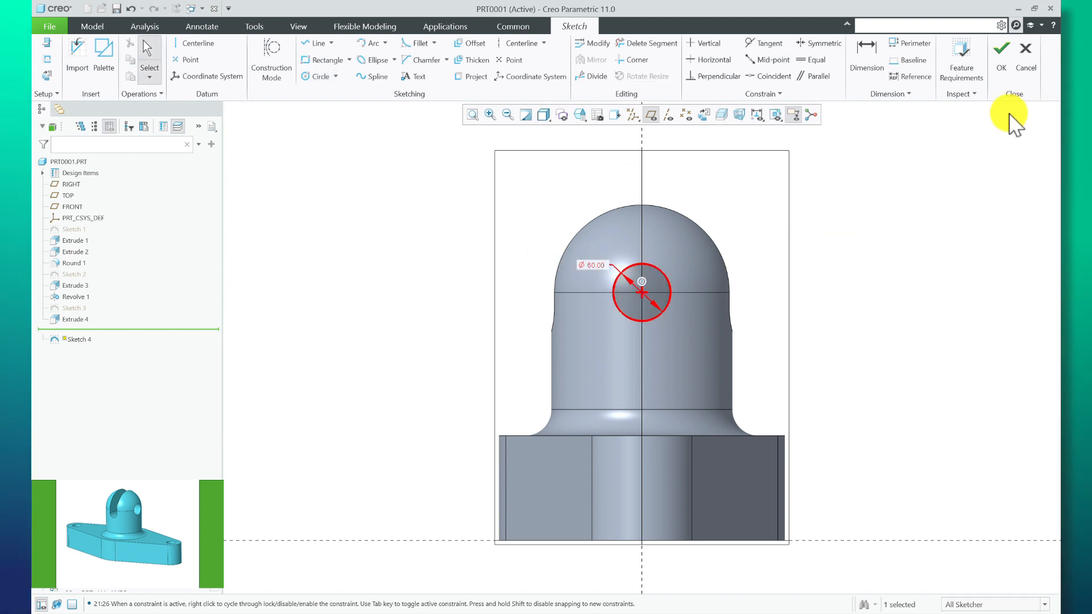
{"action": "left_click", "coordinate": [1010, 67]}
Cut the circle through both fork arms with a symmetric Extrude about 317 deep, removing material
{"action": "mouse_move", "coordinate": [541, 285]}
{"action": "middle_mouse_down"}
{"action": "mouse_move", "coordinate": [529, 298]}
{"action": "mouse_move", "coordinate": [558, 463]}
{"action": "mouse_move", "coordinate": [592, 423]}
{"action": "mouse_move", "coordinate": [556, 200]}
{"action": "middle_mouse_up"}
{"action": "left_click", "coordinate": [439, 57]}
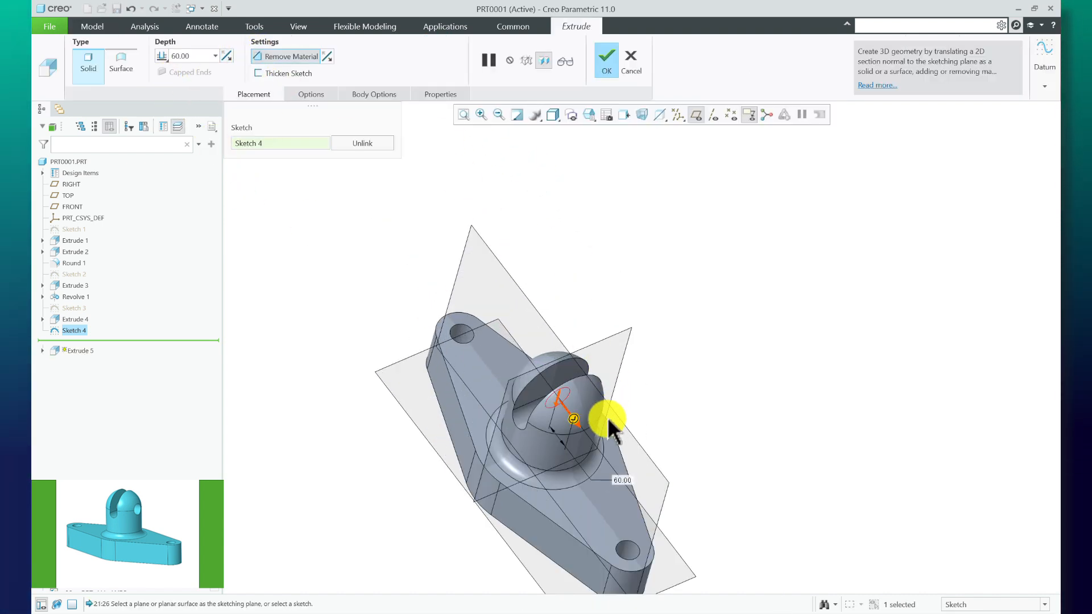
{"action": "left_click", "coordinate": [166, 59]}
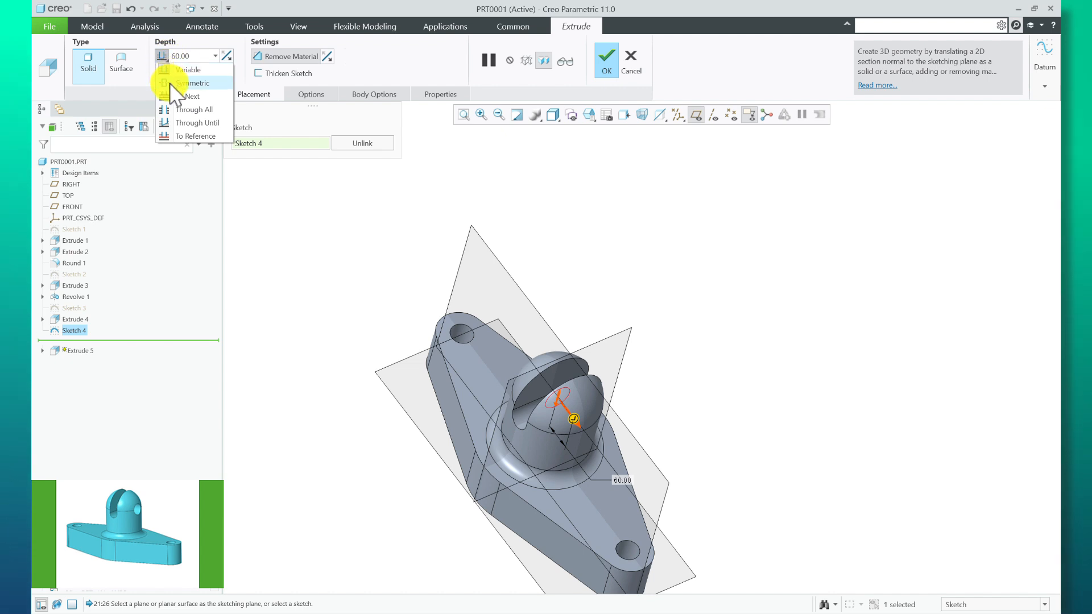
{"action": "left_click", "coordinate": [173, 84]}
{"action": "left_click_drag", "start_coordinate": [567, 366], "coordinate": [532, 360]}
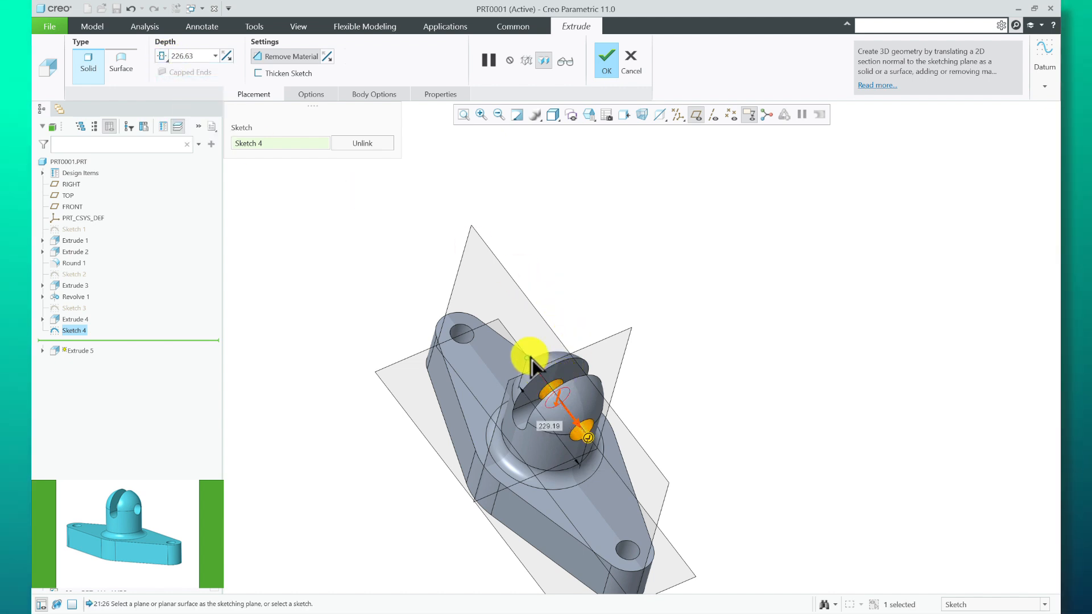
{"action": "middle_click_drag", "start_coordinate": [633, 325], "coordinate": [676, 225]}
{"action": "left_click", "coordinate": [607, 58]}
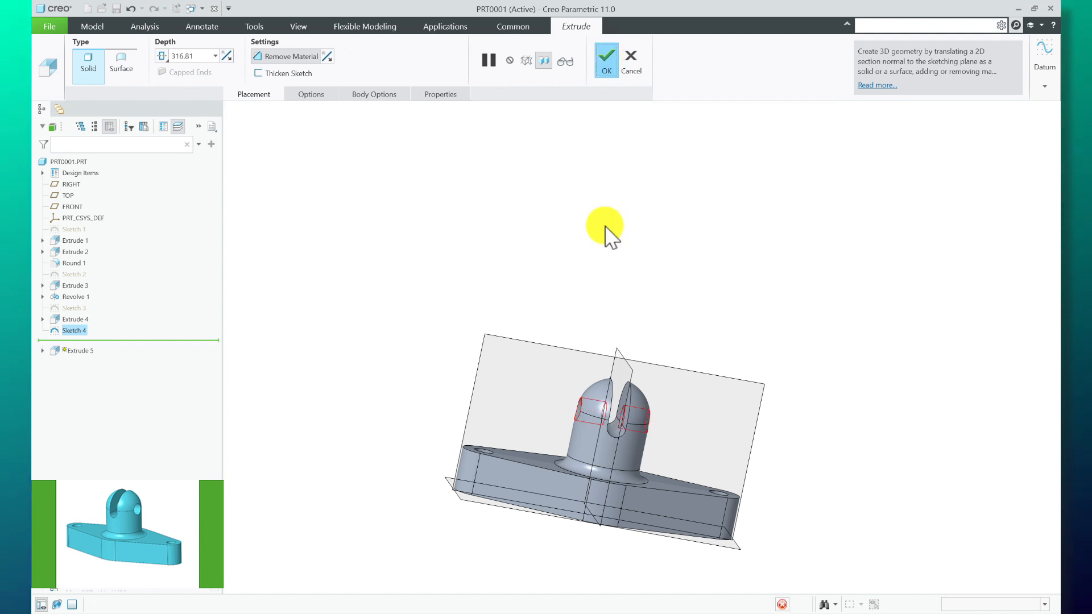
Inspect the cross hole through the fork arms and hide the datum planes
{"action": "scroll", "coordinate": [652, 465], "scroll_direction": "up", "scroll_amount": 3}
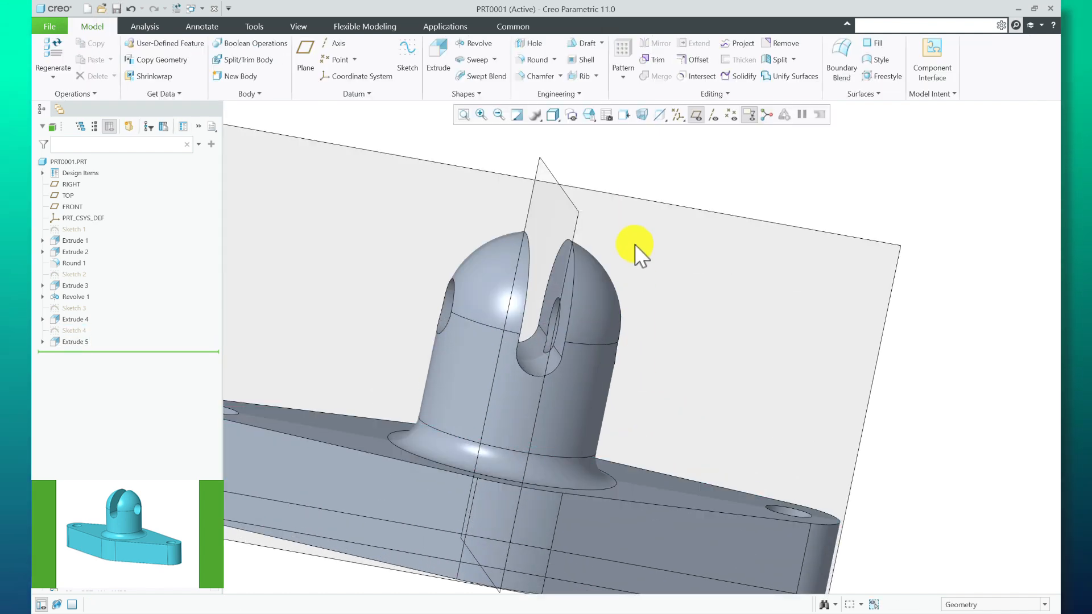
{"action": "scroll", "coordinate": [636, 250], "scroll_direction": "down", "scroll_amount": 5}
{"action": "middle_click_drag", "start_coordinate": [556, 275], "coordinate": [472, 288]}
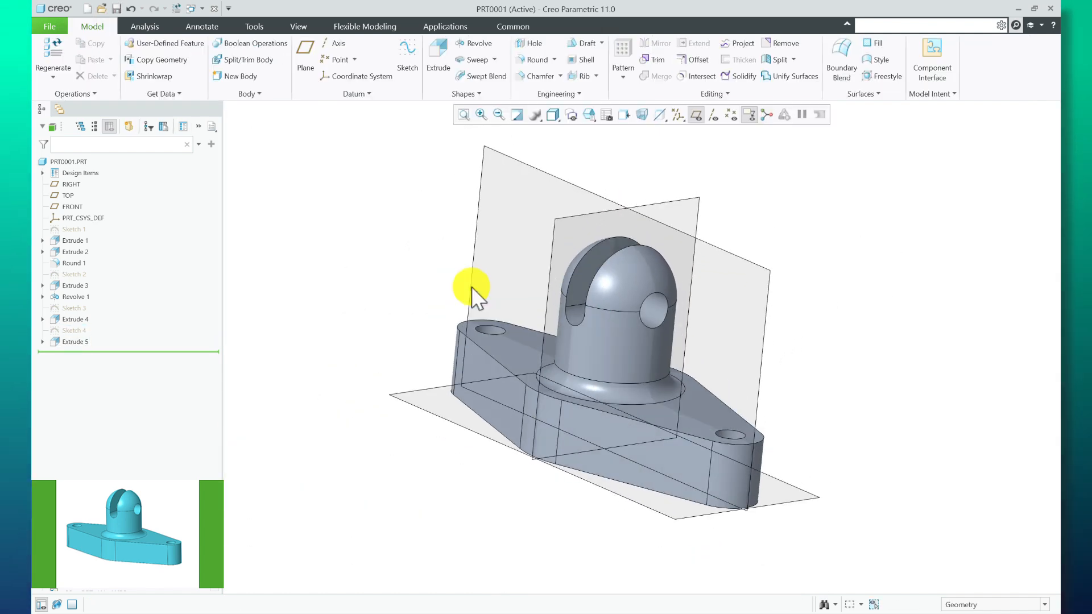
{"action": "left_click", "coordinate": [695, 115]}
{"action": "mouse_move", "coordinate": [616, 188]}
{"action": "middle_mouse_down"}
{"action": "mouse_move", "coordinate": [512, 326]}
{"action": "mouse_move", "coordinate": [568, 334]}
{"action": "mouse_move", "coordinate": [555, 375]}
{"action": "mouse_move", "coordinate": [500, 317]}
{"action": "mouse_move", "coordinate": [580, 356]}
{"action": "mouse_move", "coordinate": [654, 261]}
{"action": "mouse_move", "coordinate": [603, 358]}
{"action": "mouse_move", "coordinate": [568, 310]}
{"action": "mouse_move", "coordinate": [580, 385]}
{"action": "mouse_move", "coordinate": [604, 362]}
{"action": "mouse_move", "coordinate": [509, 244]}
{"action": "mouse_move", "coordinate": [561, 319]}
{"action": "mouse_move", "coordinate": [606, 252]}
{"action": "mouse_move", "coordinate": [531, 288]}
{"action": "mouse_move", "coordinate": [398, 288]}
{"action": "mouse_move", "coordinate": [553, 341]}
{"action": "mouse_move", "coordinate": [551, 254]}
{"action": "mouse_move", "coordinate": [558, 351]}
{"action": "mouse_move", "coordinate": [531, 339]}
{"action": "mouse_move", "coordinate": [540, 335]}
{"action": "middle_mouse_up"}
Define a new cyan appearance with RGB values of about 86.7, 211.6 and 229.5
{"action": "left_click", "coordinate": [299, 26]}
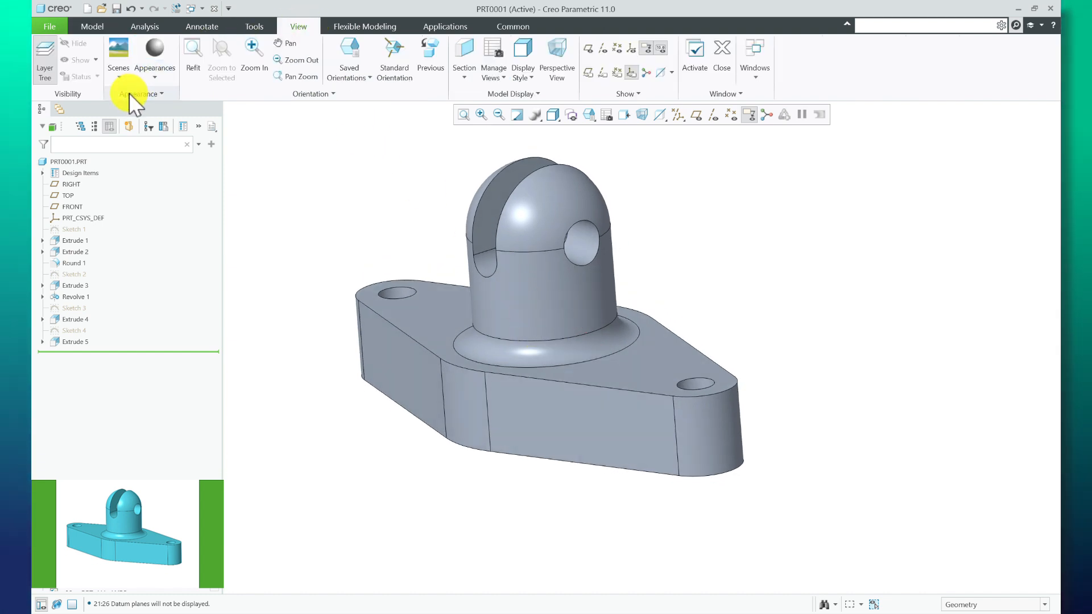
{"action": "left_click", "coordinate": [147, 81]}
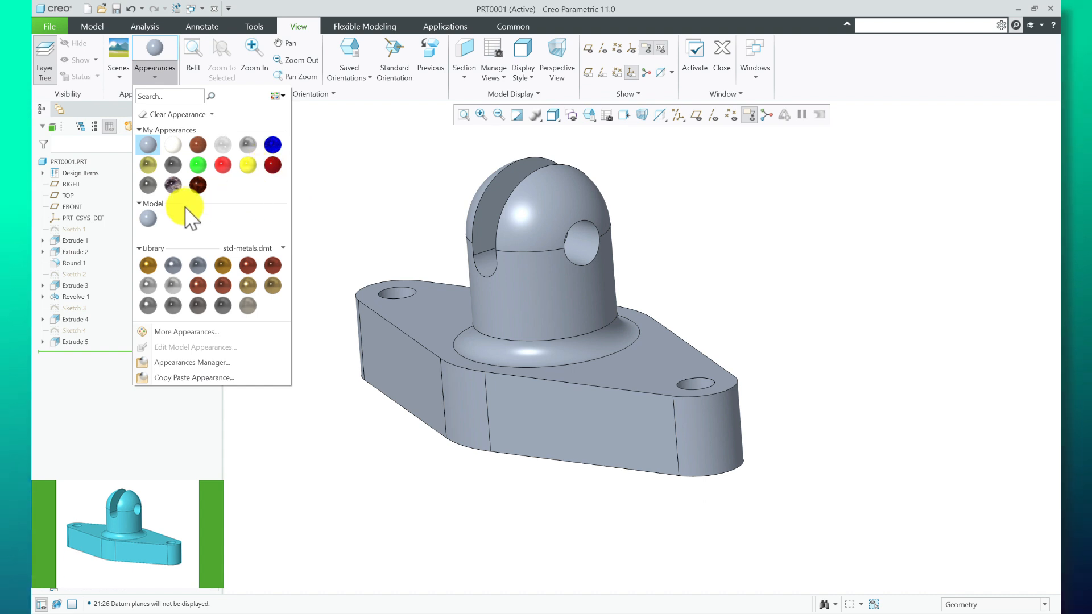
{"action": "left_click", "coordinate": [162, 333]}
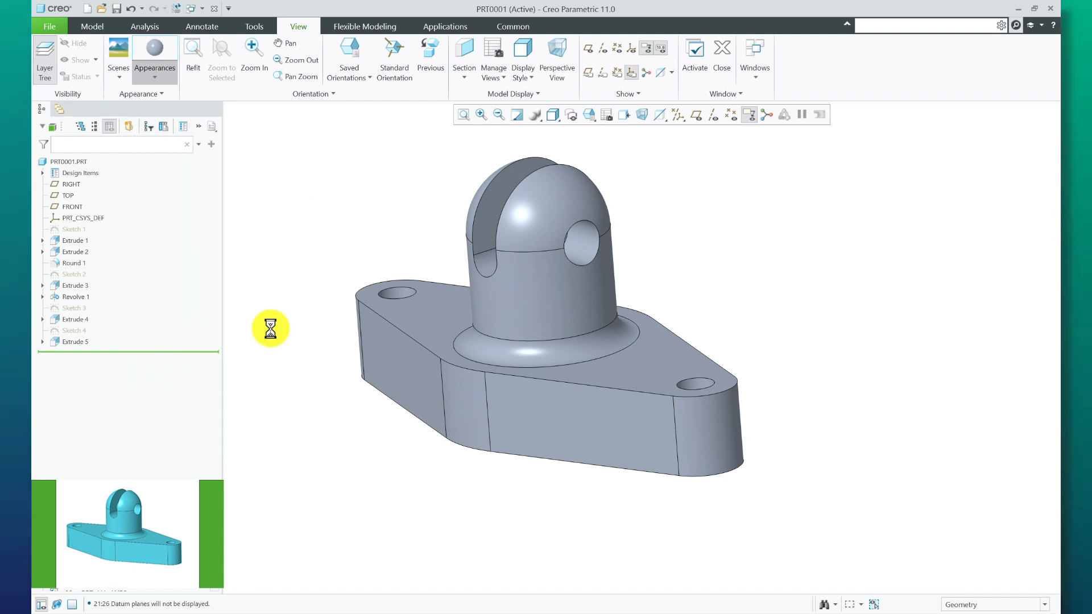
{"action": "left_click", "coordinate": [618, 320]}
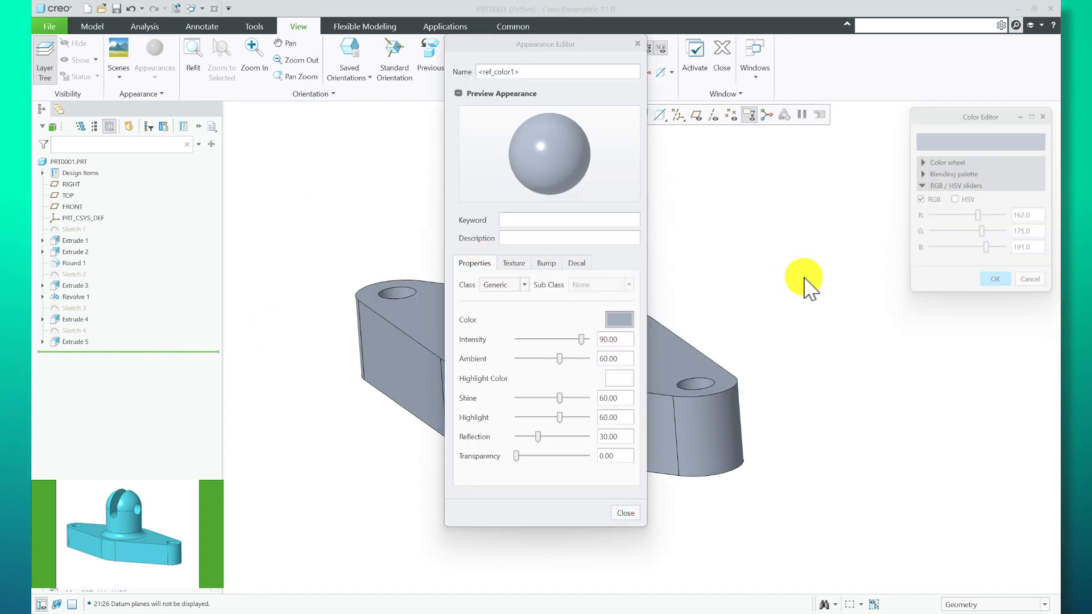
{"action": "left_click_drag", "start_coordinate": [980, 217], "coordinate": [999, 219]}
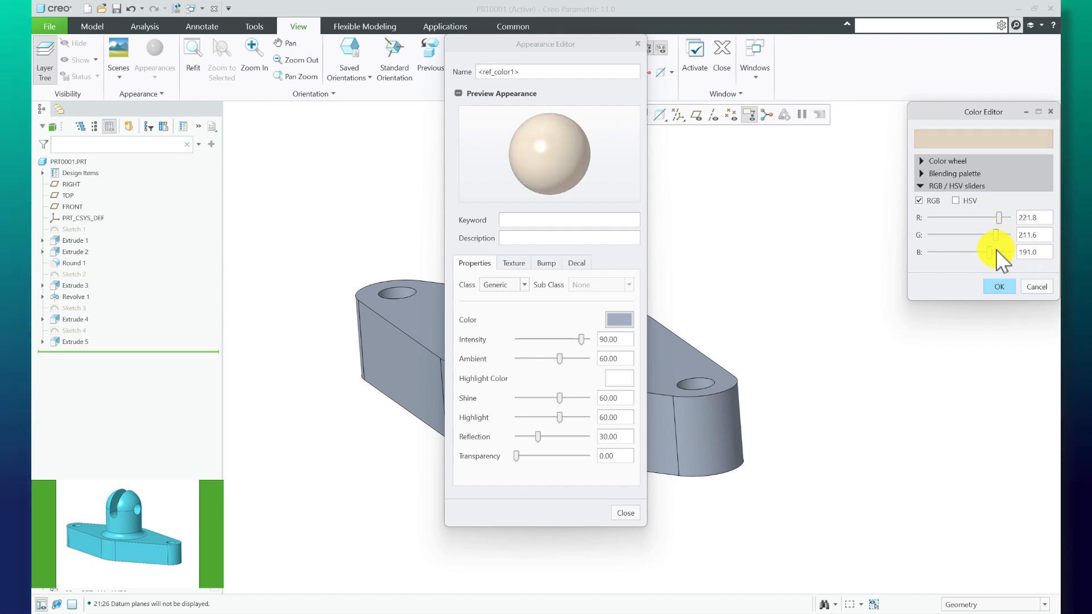
{"action": "left_click_drag", "start_coordinate": [991, 252], "coordinate": [958, 215]}
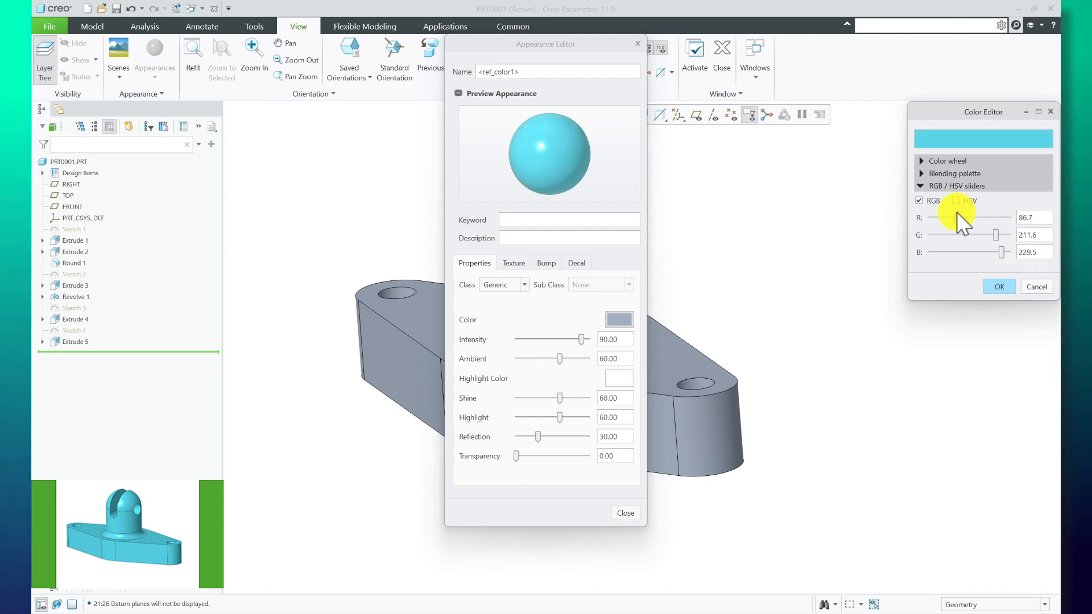
{"action": "left_click", "coordinate": [1000, 287]}
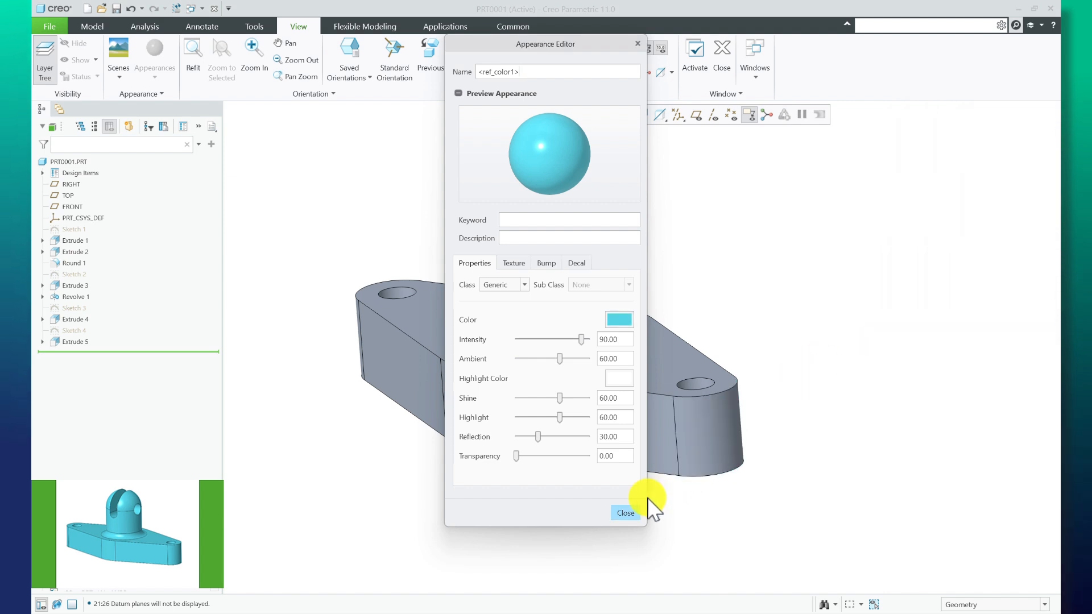
{"action": "left_click", "coordinate": [619, 515]}
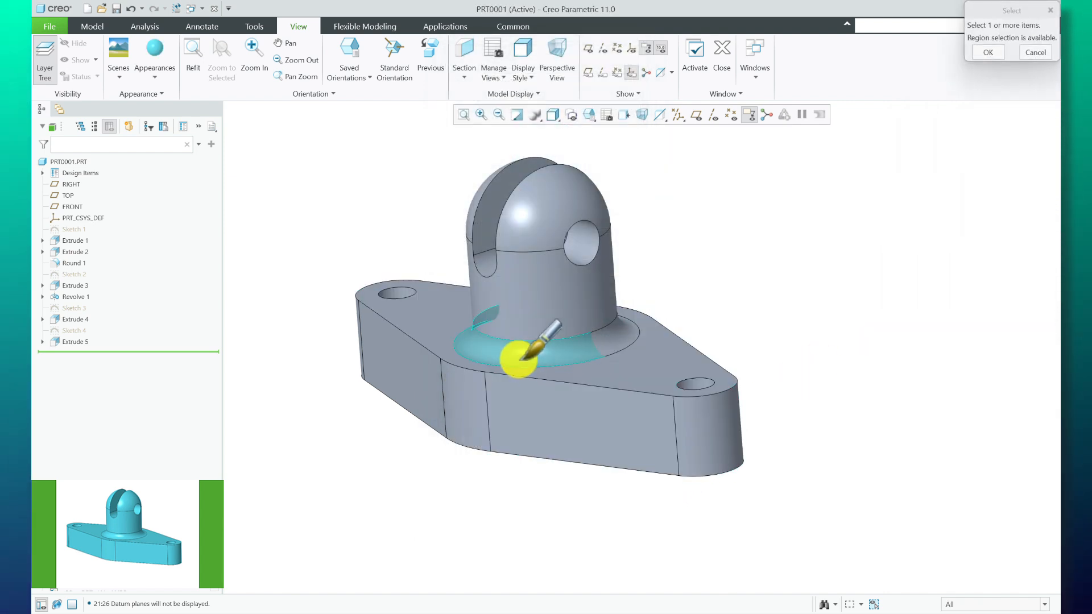
Apply the cyan appearance to the whole PRT0001 part and view the coloured bracket
{"action": "left_click", "coordinate": [66, 162]}
{"action": "middle_click", "coordinate": [320, 178]}
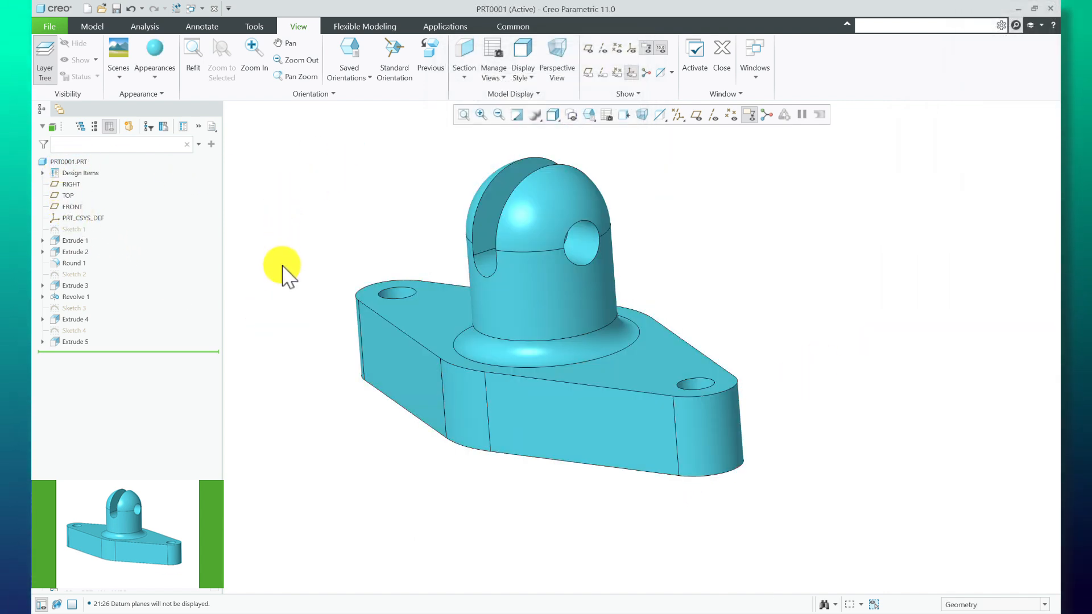
{"action": "scroll", "coordinate": [282, 266], "scroll_direction": "up", "scroll_amount": 2}
{"action": "mouse_move", "coordinate": [422, 258]}
{"action": "middle_mouse_down"}
{"action": "mouse_move", "coordinate": [439, 256]}
{"action": "mouse_move", "coordinate": [417, 254]}
{"action": "middle_mouse_up"}
{"action": "scroll", "coordinate": [501, 279], "scroll_direction": "up", "scroll_amount": 2}
{"action": "scroll", "coordinate": [453, 273], "scroll_direction": "down", "scroll_amount": 2}
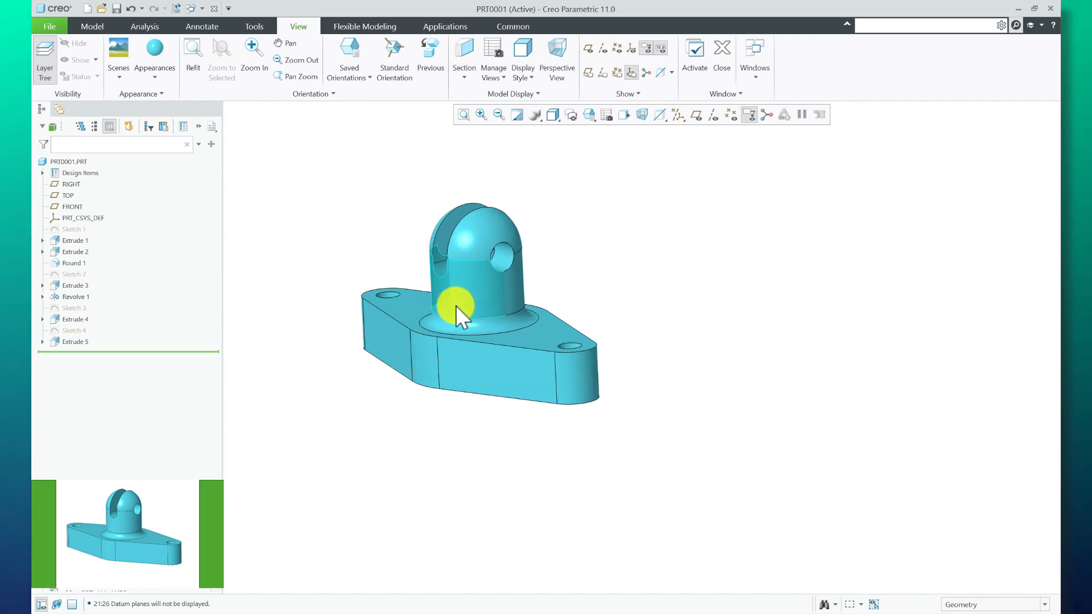
{"action": "scroll", "coordinate": [456, 312], "scroll_direction": "down", "scroll_amount": 2}
{"action": "middle_click_drag", "start_coordinate": [457, 312], "coordinate": [478, 319]}
Try the Shading display style on the bracket and return it to Shading With Edges
{"action": "left_click", "coordinate": [553, 115]}
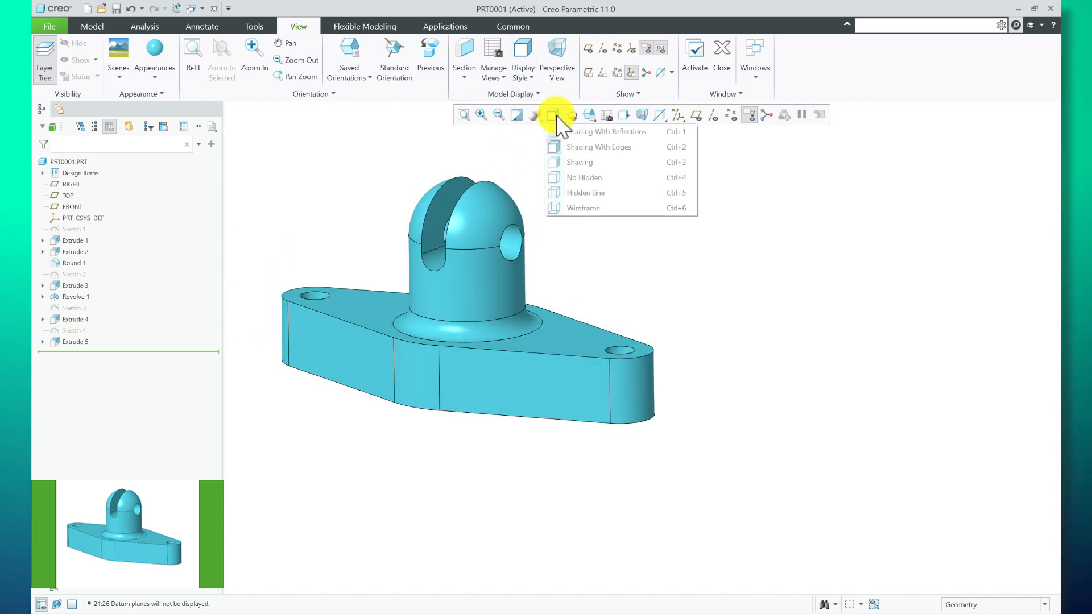
{"action": "left_click", "coordinate": [93, 27]}
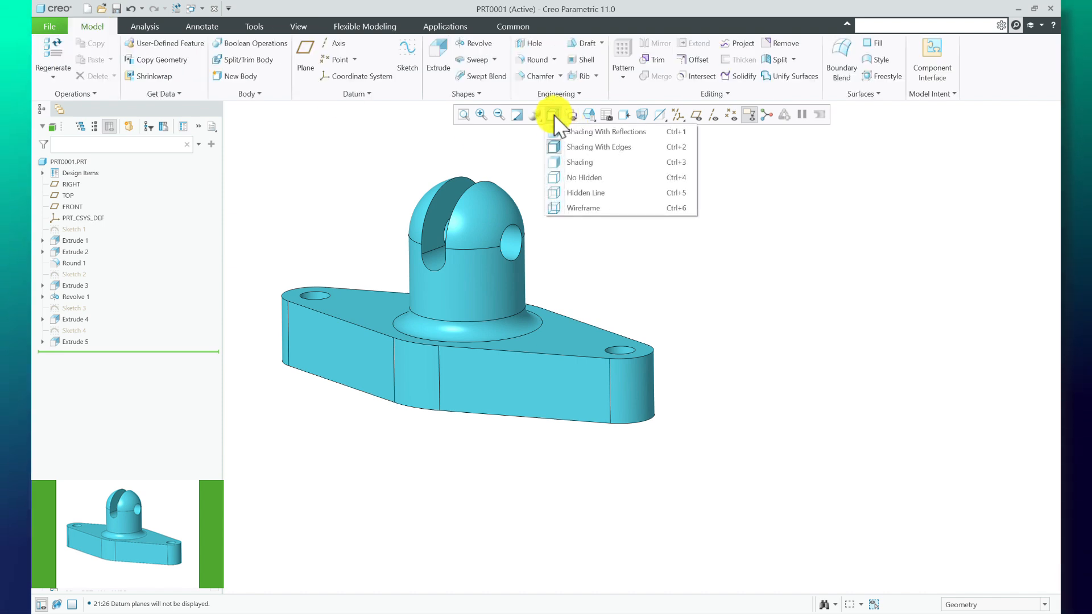
{"action": "left_click", "coordinate": [560, 163]}
{"action": "mouse_move", "coordinate": [567, 278]}
{"action": "middle_mouse_down"}
{"action": "mouse_move", "coordinate": [558, 309]}
{"action": "mouse_move", "coordinate": [475, 312]}
{"action": "mouse_move", "coordinate": [449, 366]}
{"action": "mouse_move", "coordinate": [546, 299]}
{"action": "mouse_move", "coordinate": [597, 317]}
{"action": "mouse_move", "coordinate": [551, 292]}
{"action": "mouse_move", "coordinate": [583, 310]}
{"action": "middle_mouse_up"}
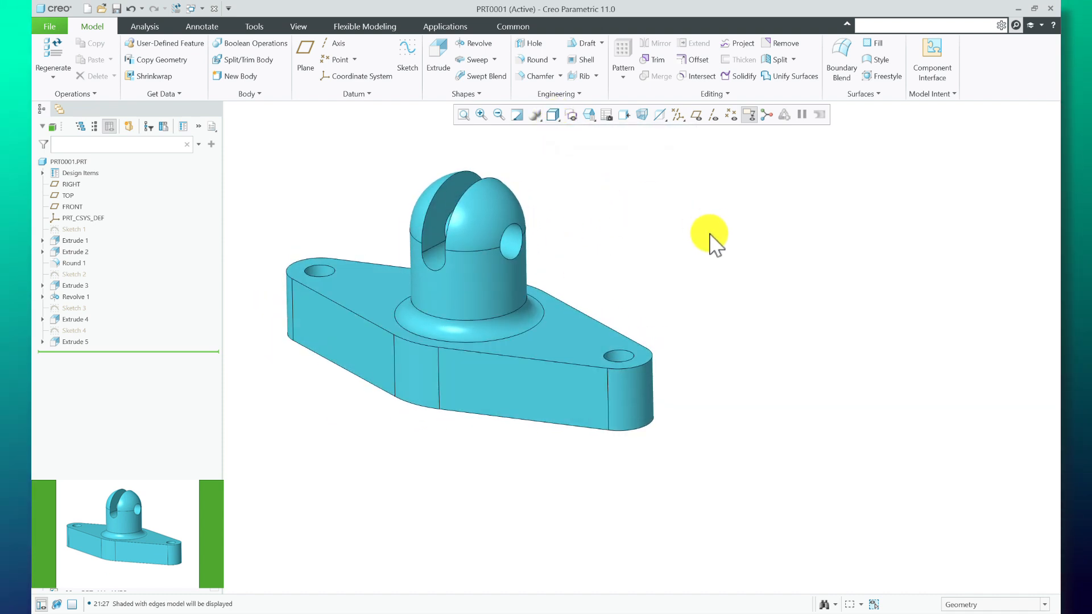
{"action": "middle_click_drag", "start_coordinate": [711, 242], "coordinate": [561, 234]}
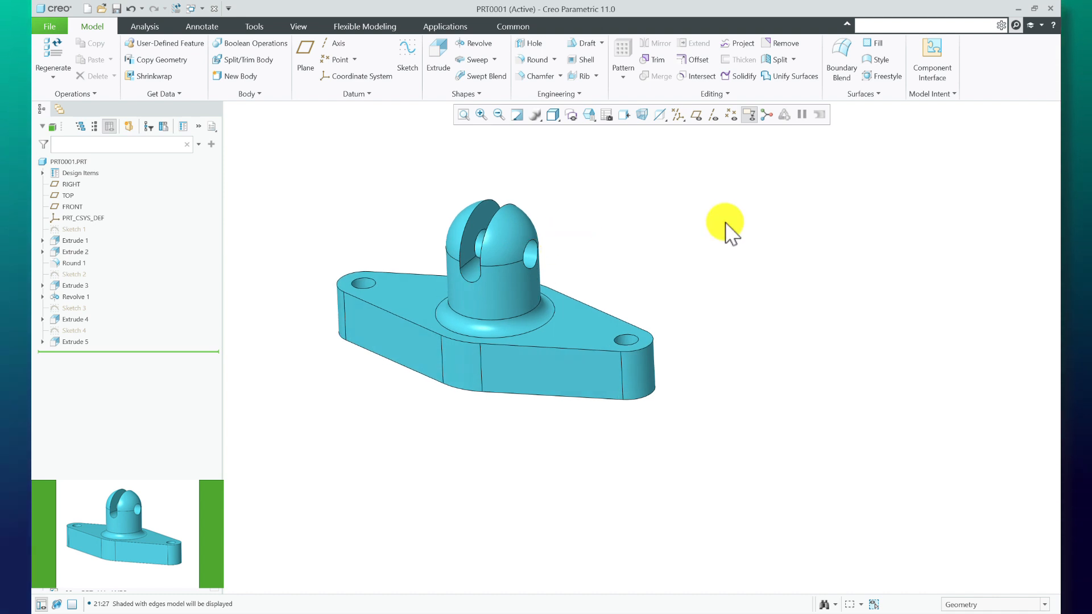
{"action": "scroll", "coordinate": [492, 283], "scroll_direction": "down", "scroll_amount": 2}
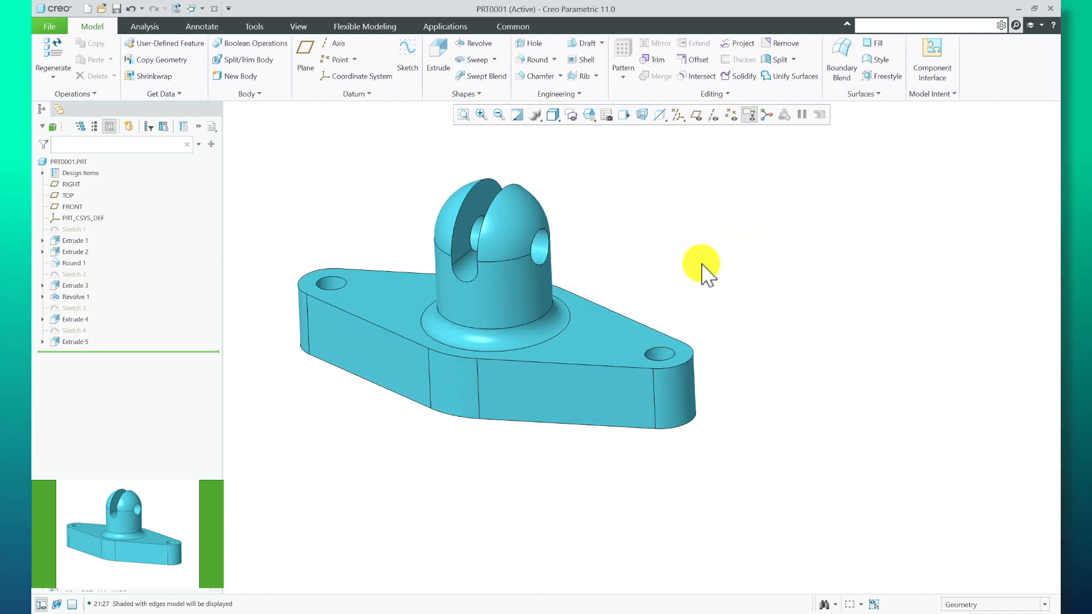